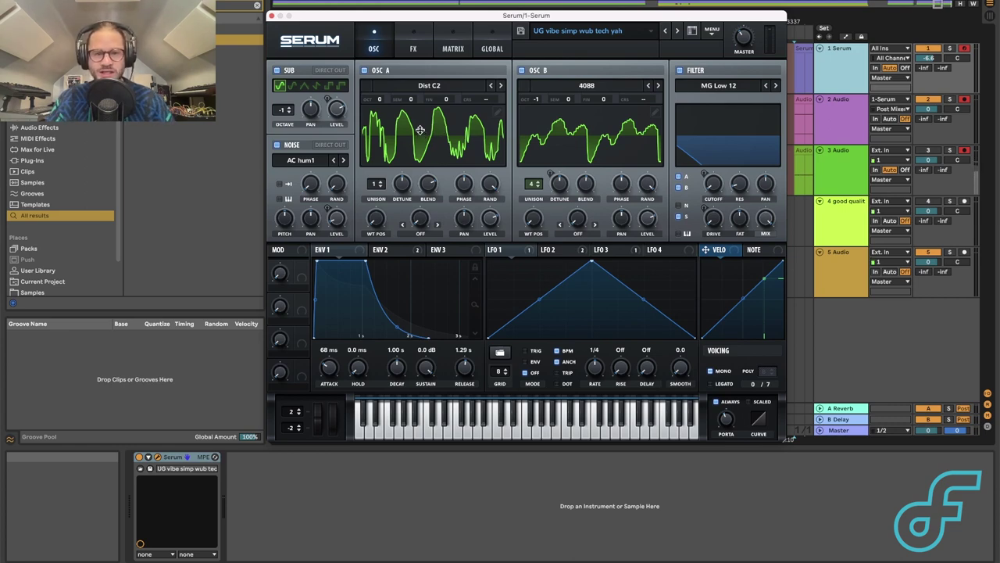
- Toggle OSC A's wavetable between the 2D and 3D views and sweep its wavetable position through the frames
left_click(424, 136)
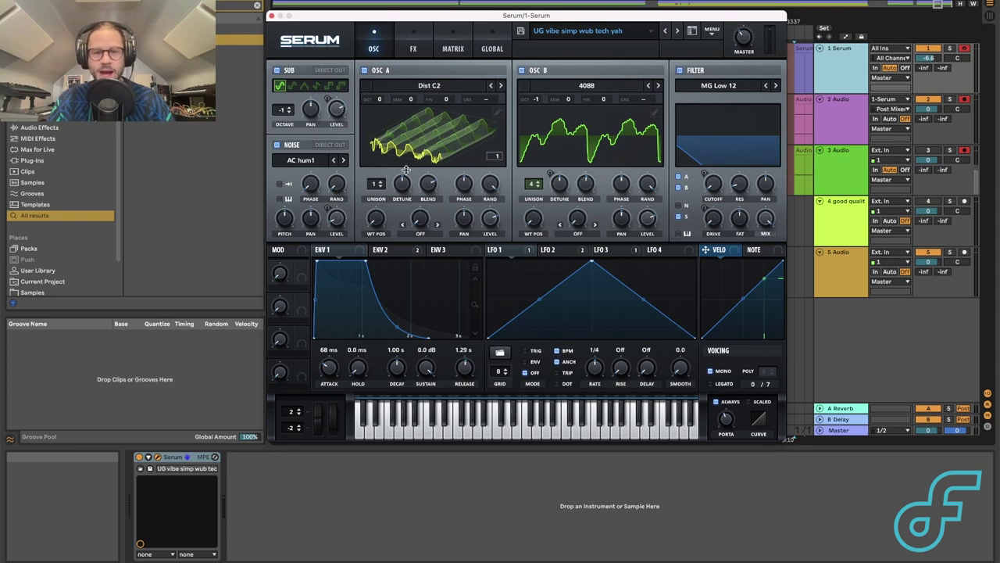
left_click_drag(376, 220, 404, 268)
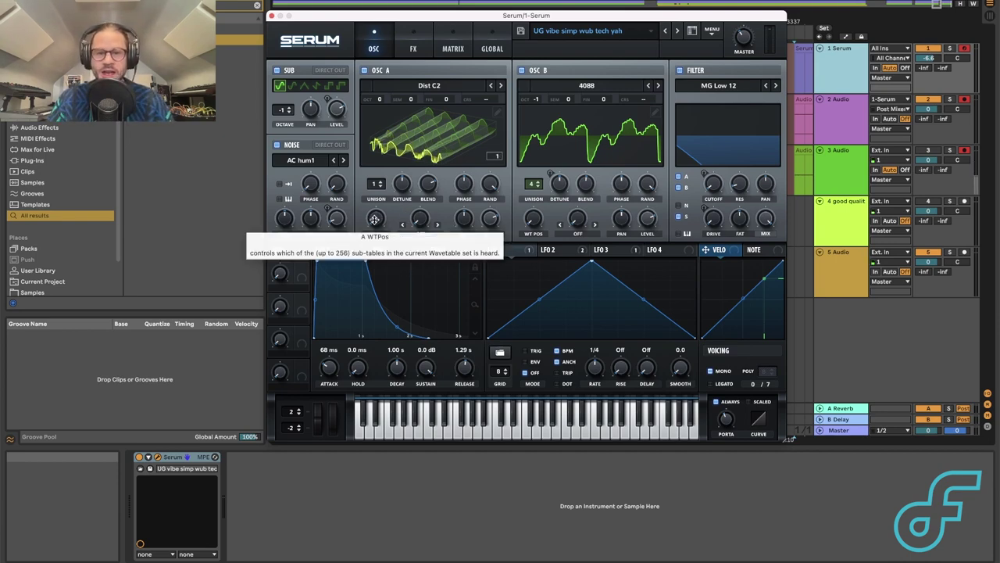
left_click_drag(374, 219, 392, 209)
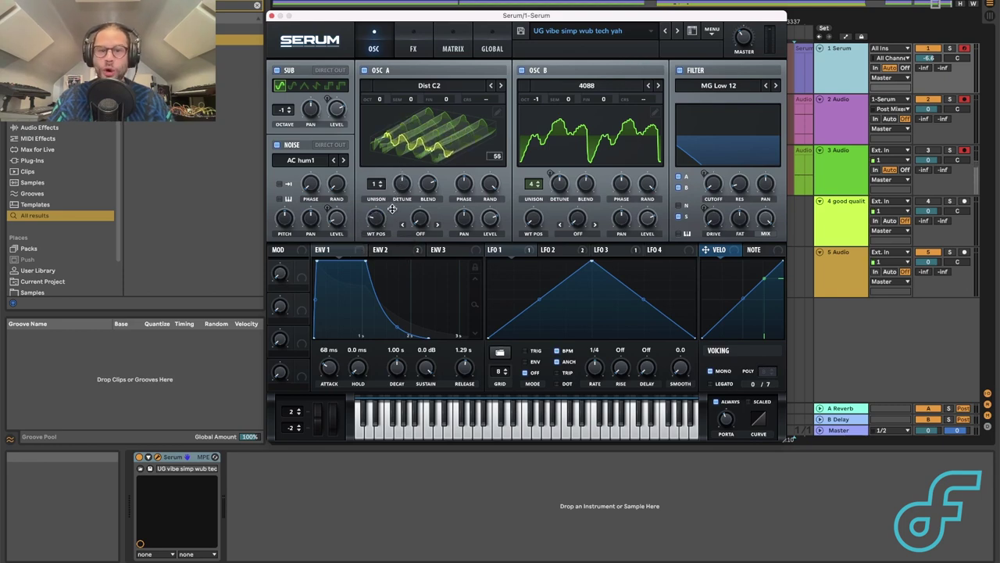
left_click(410, 137)
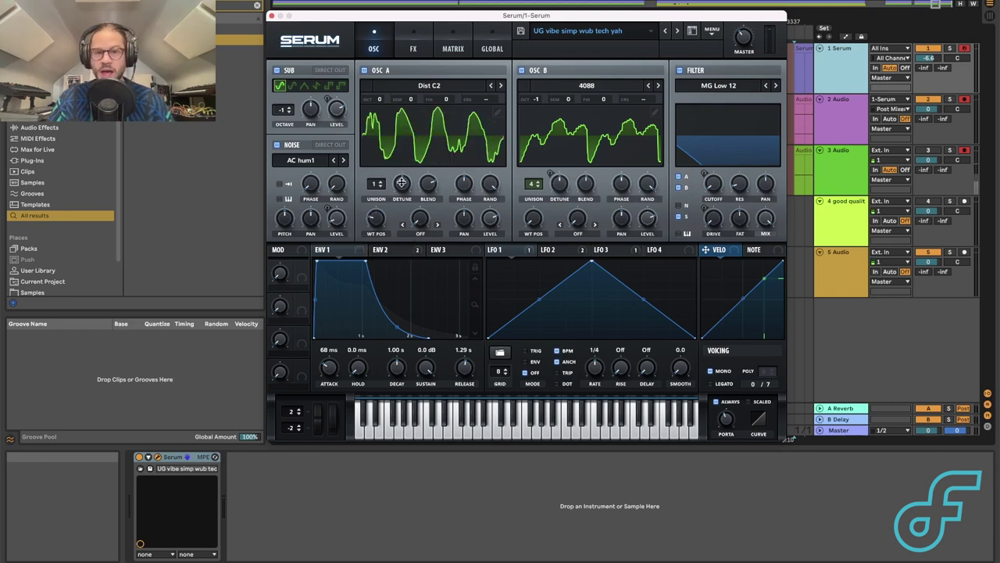
mouse_move(376, 220)
left_mouse_down()
mouse_move(397, 161)
mouse_move(375, 235)
left_mouse_up()
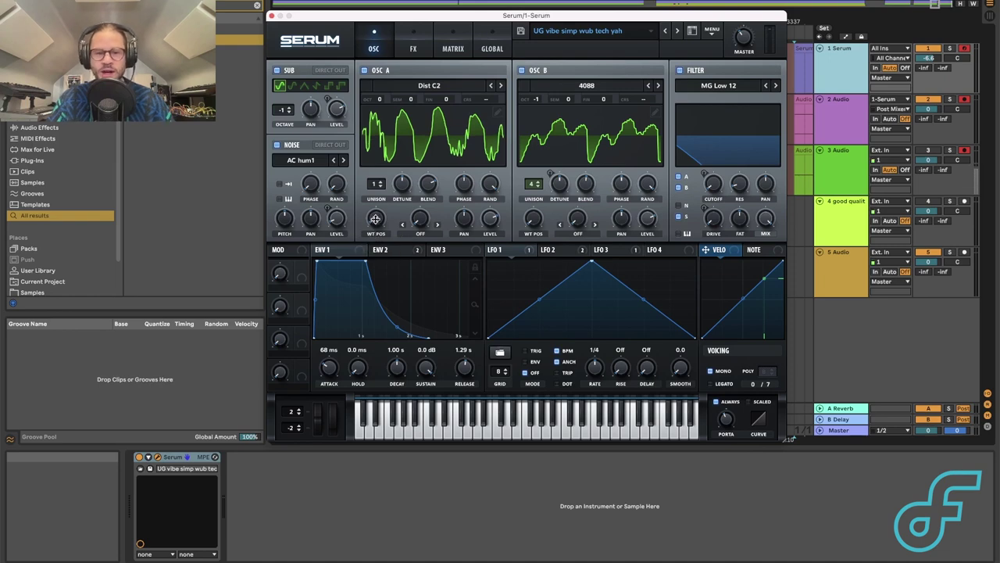
mouse_move(375, 217)
left_click_drag(375, 211, 397, 149)
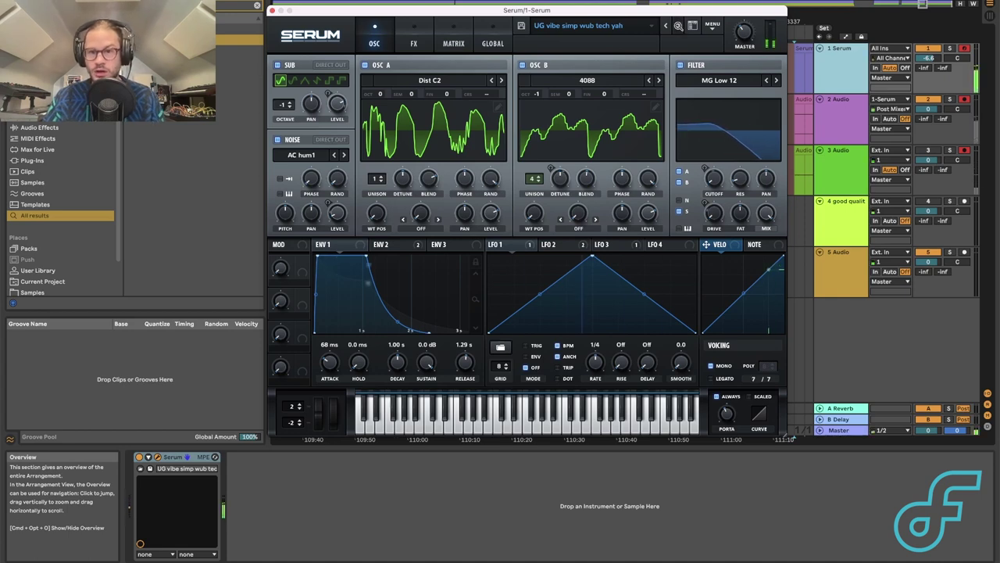
- Step through the voxy wub and wide bass growl presets, and load the user preset UG vibe simp wub tech yah no sub
left_click(666, 25)
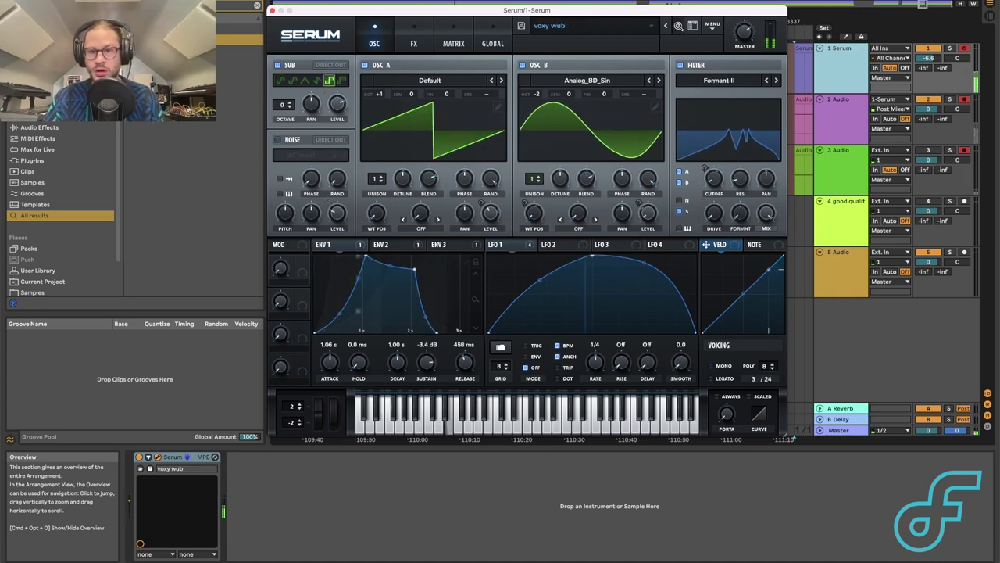
left_click(665, 25)
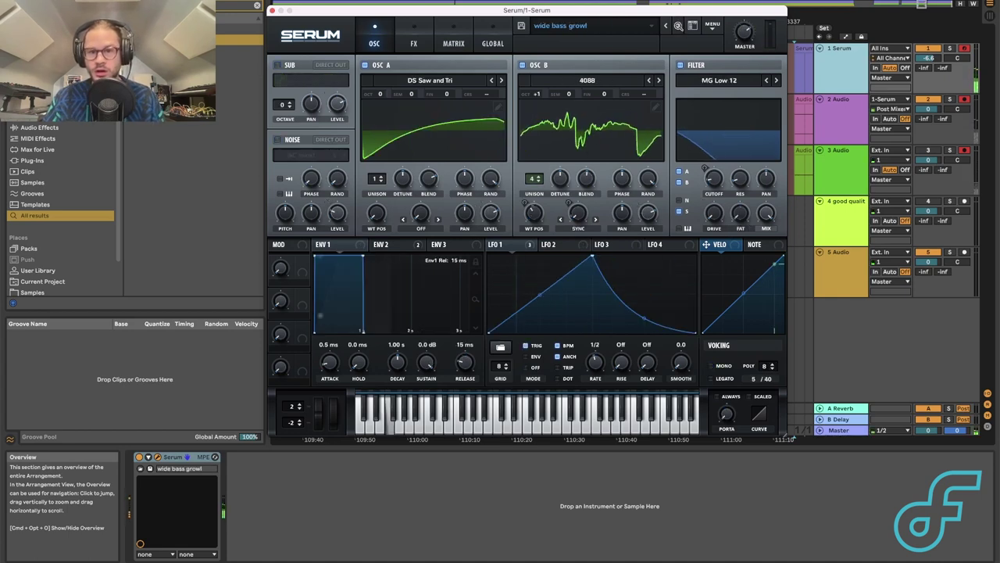
left_click(557, 27)
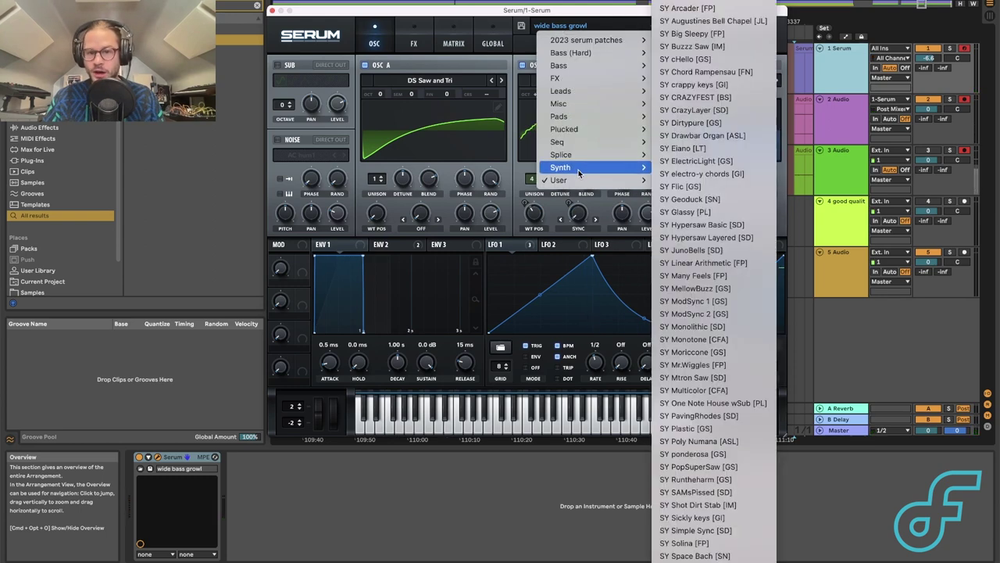
mouse_move(578, 188)
scroll(726, 367, "down", 3)
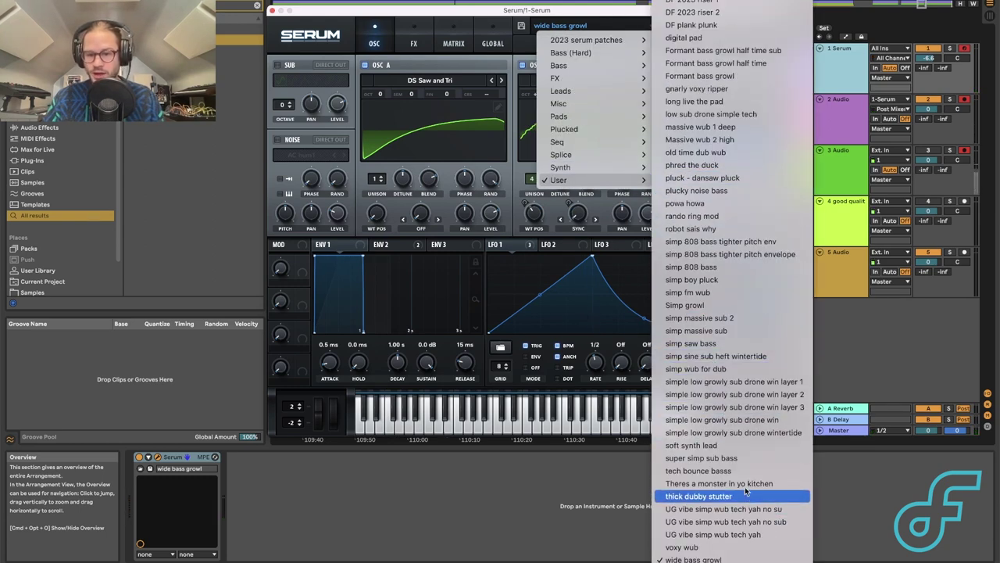
left_click(745, 518)
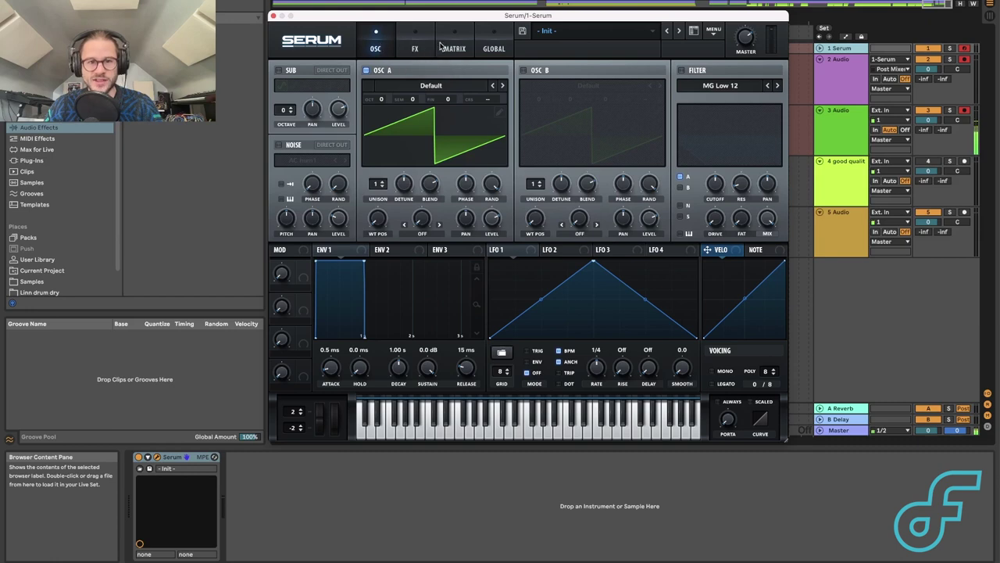
- View the global settings, modulation matrix and effects pages, and return to the oscillator page
left_click(495, 50)
left_click(455, 48)
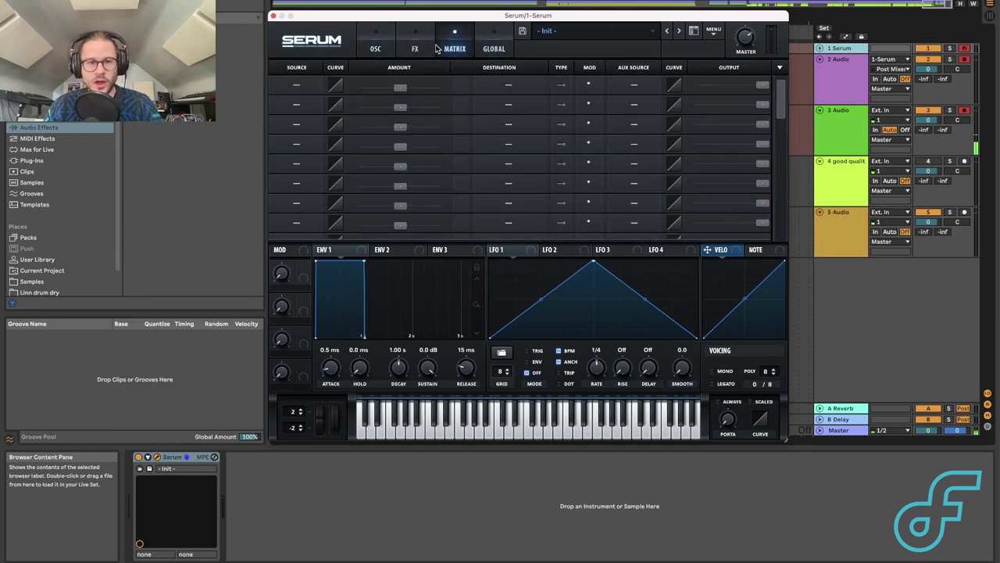
left_click(419, 48)
left_click(376, 48)
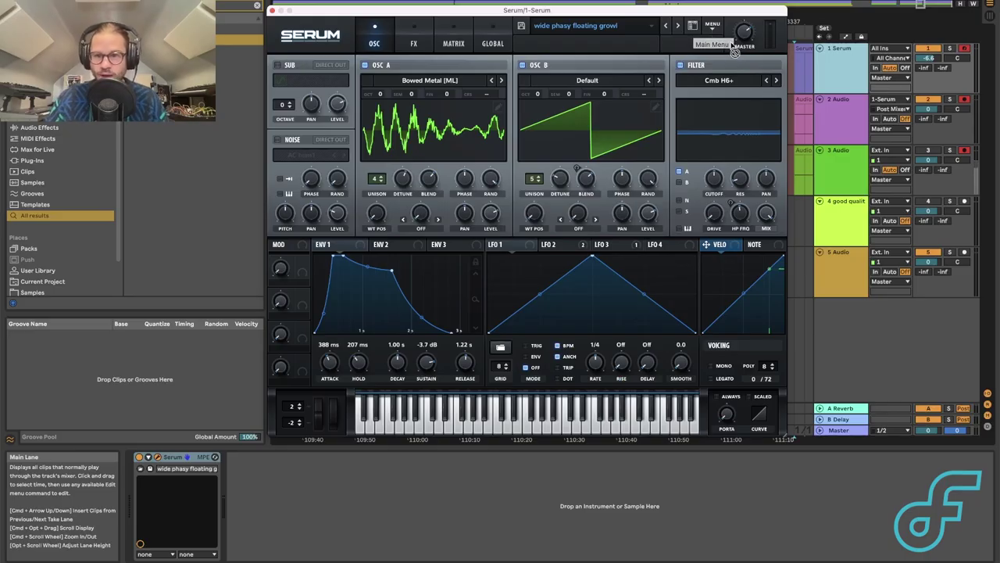
- Initialise the preset to a blank patch and toggle OSC A off and back on
left_click(712, 28)
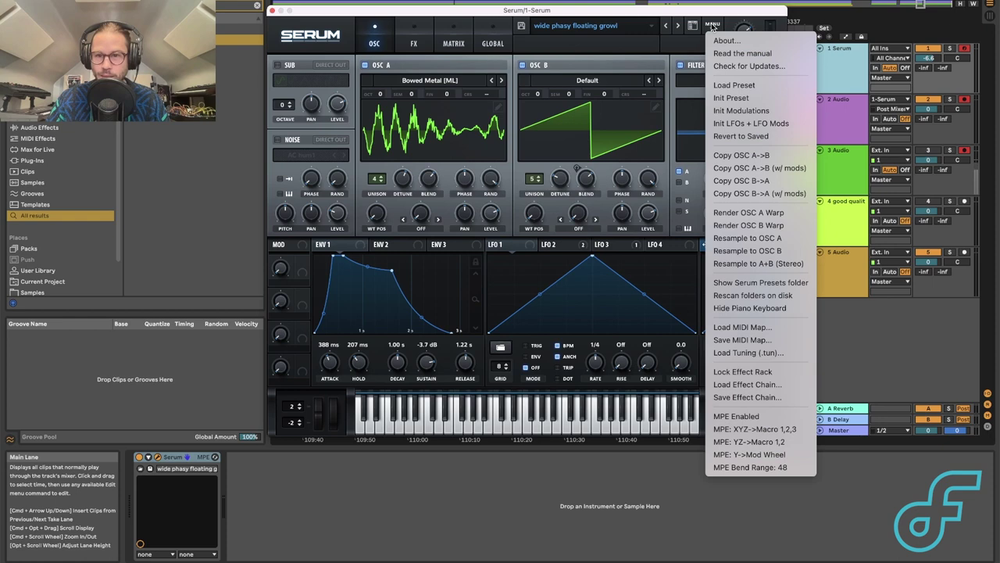
left_click(759, 102)
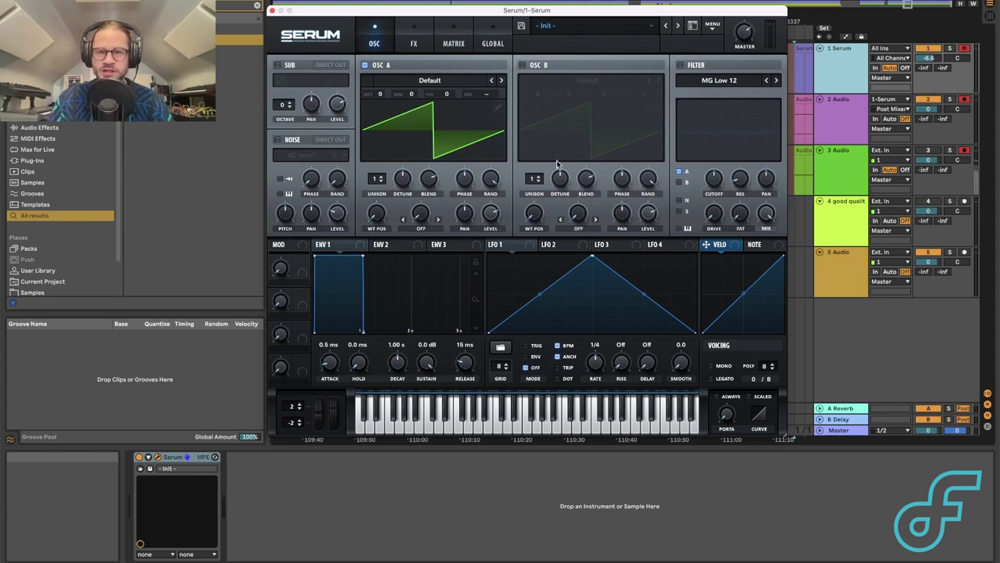
left_click(365, 65)
left_click(364, 66)
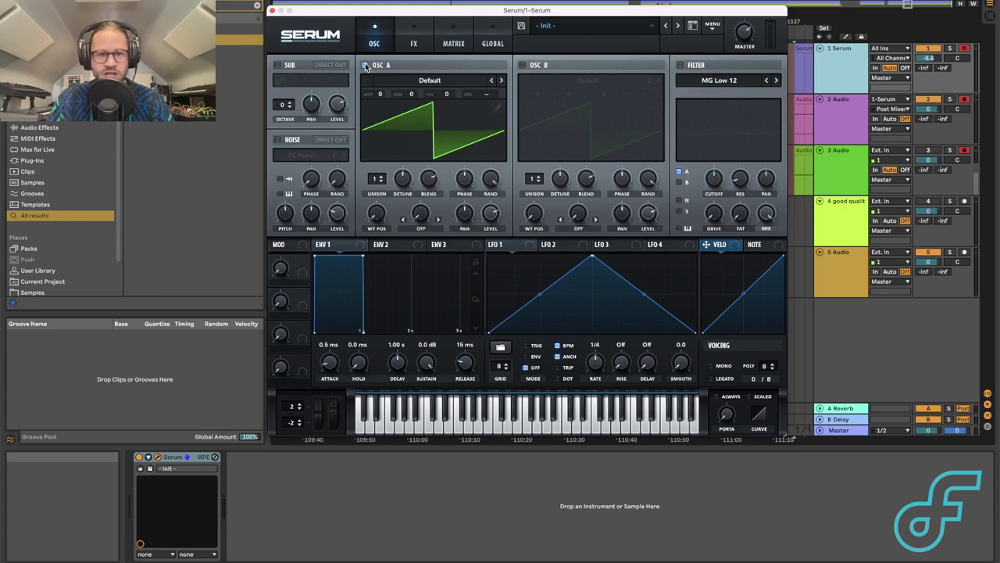
- Browse OSC A's wavetable categories and step forward through the analog wavetables to Basic Mini
left_click(429, 79)
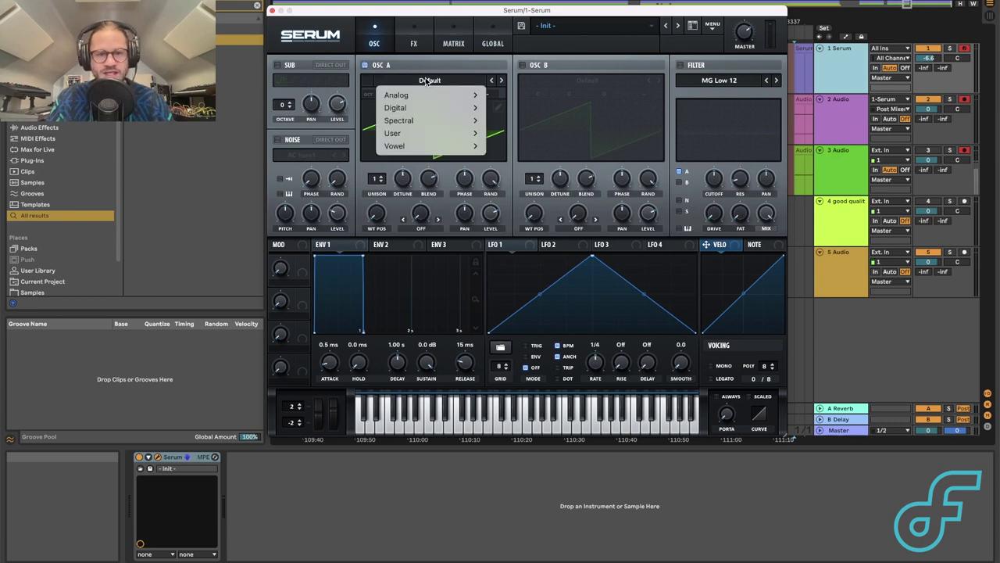
mouse_move(450, 108)
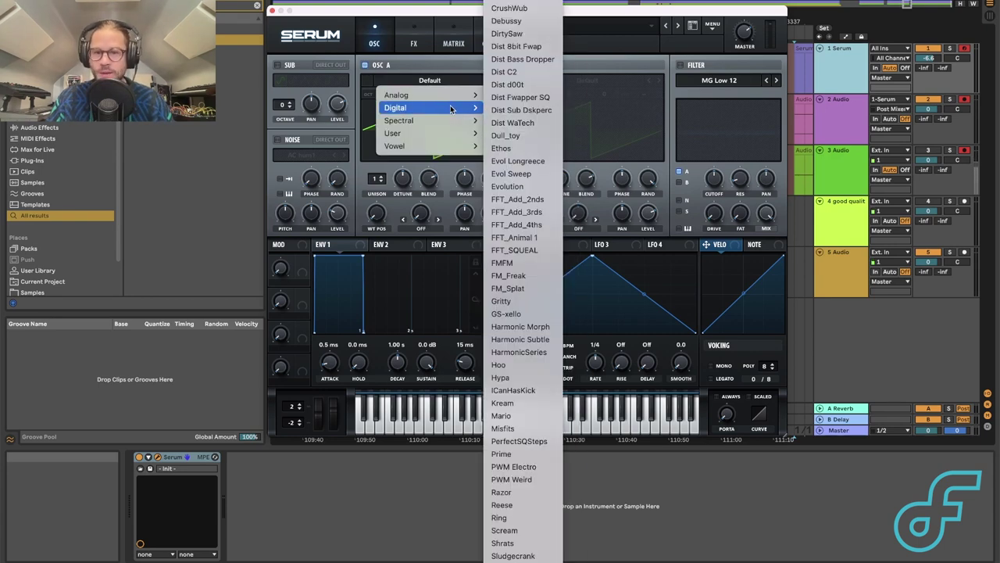
left_click(431, 81)
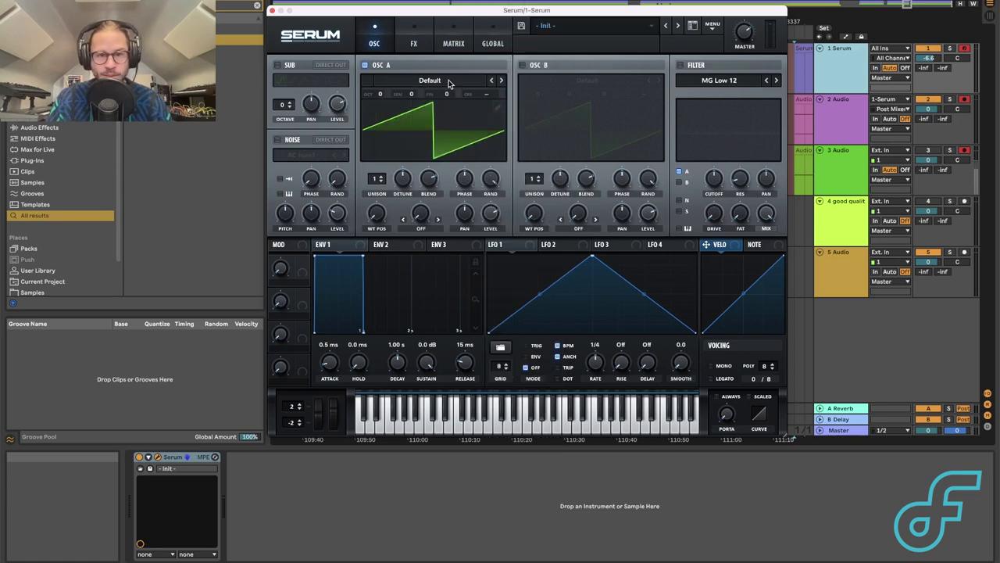
left_click(502, 81)
left_click(501, 82)
left_click(502, 81)
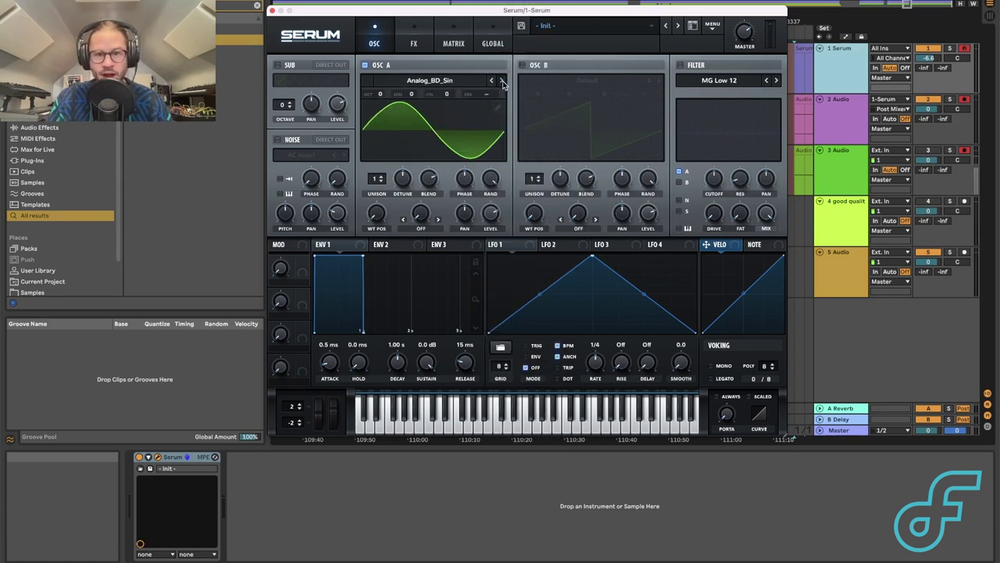
left_click(502, 81)
left_click(502, 82)
- Load the spectral wavetable Monster 1 [SL] into OSC A
left_click(429, 80)
mouse_move(434, 120)
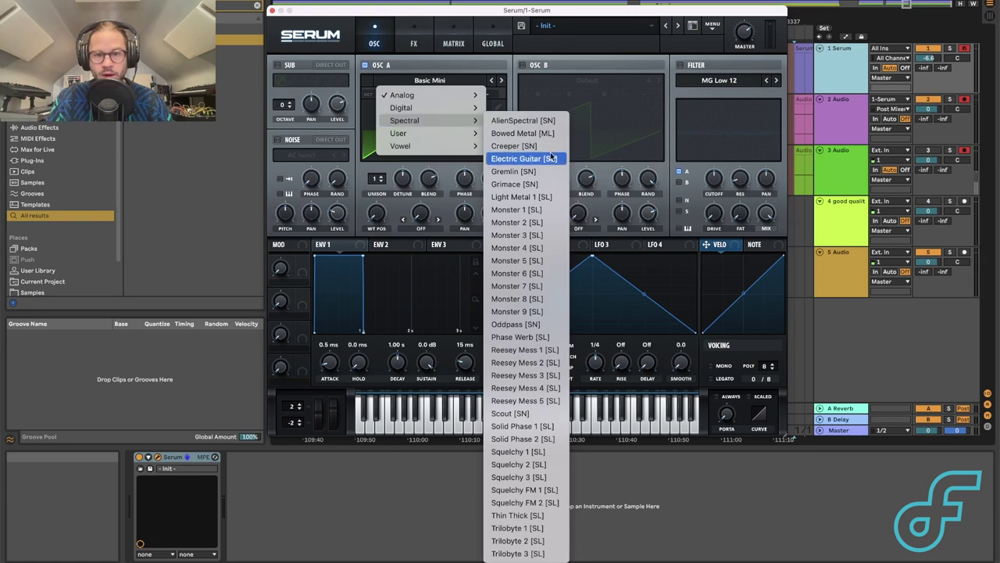
left_click(537, 211)
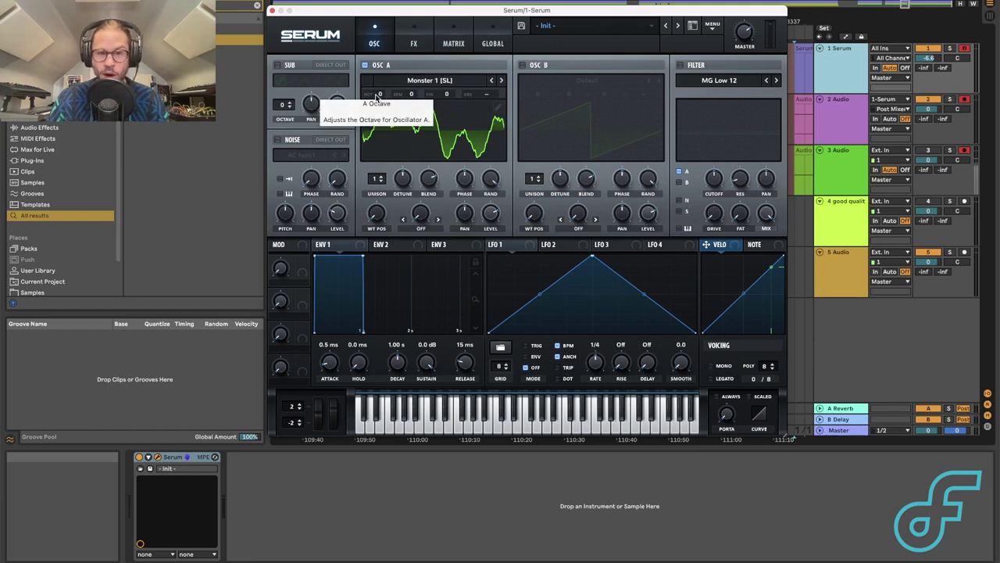
- Audition OSC A's octave, semitone and coarse pitch controls with test notes, and set its fine tuning to -1
mouse_move(376, 96)
left_mouse_down()
mouse_move(376, 132)
mouse_move(376, 105)
left_mouse_up()
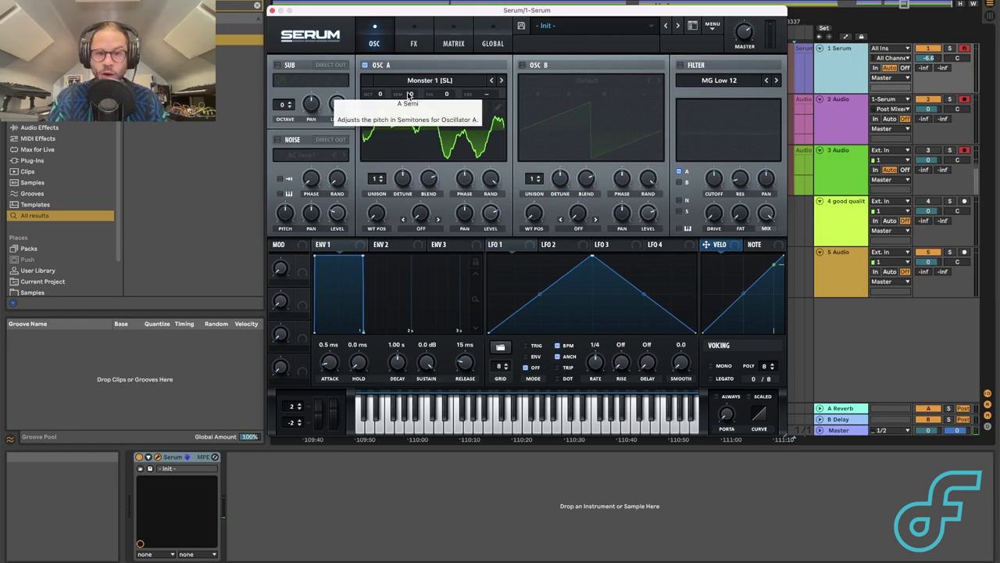
left_click(479, 427)
left_click(487, 422)
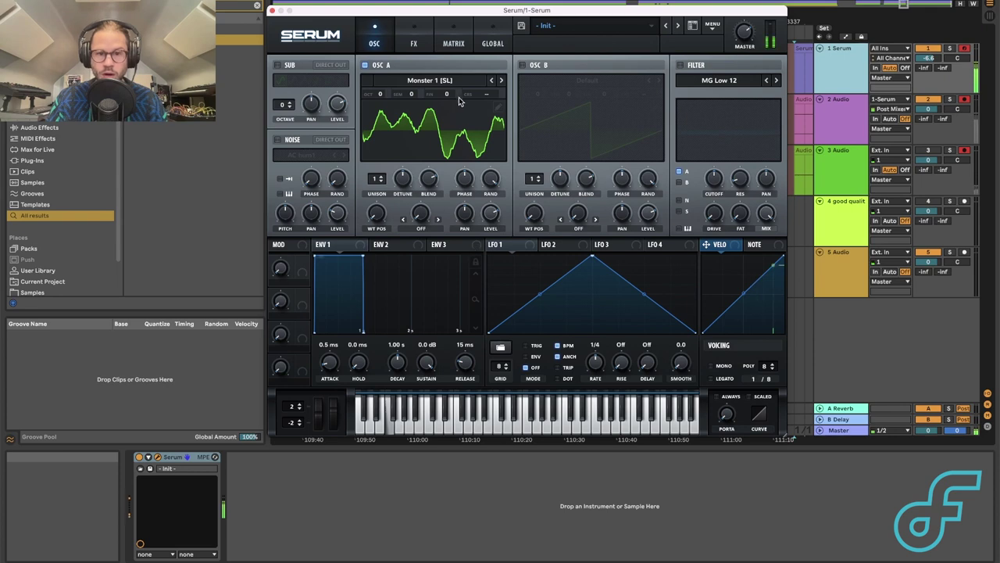
left_click_drag(410, 94, 410, 92)
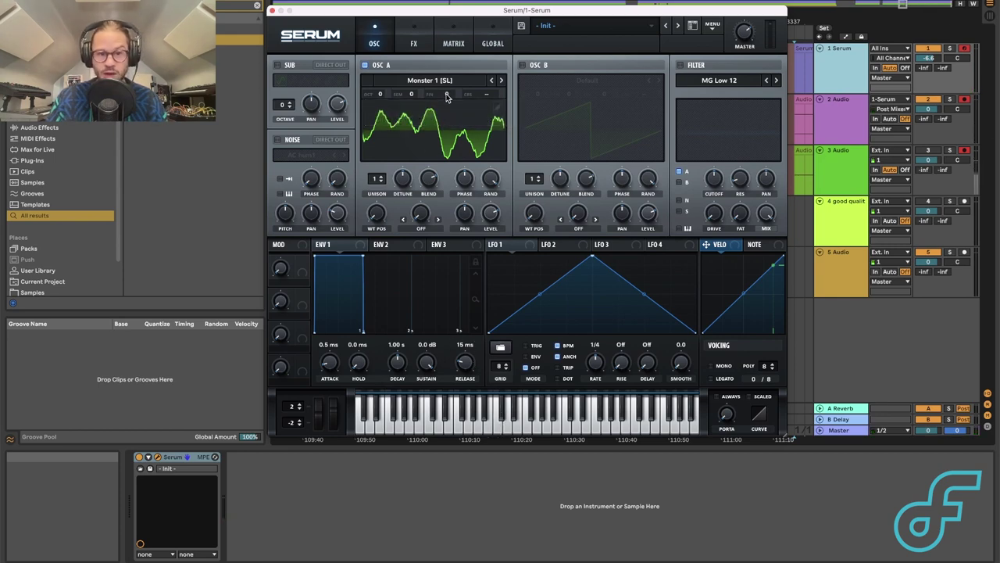
mouse_move(447, 97)
left_mouse_down()
mouse_move(436, 86)
mouse_move(452, 110)
mouse_move(447, 99)
left_mouse_up()
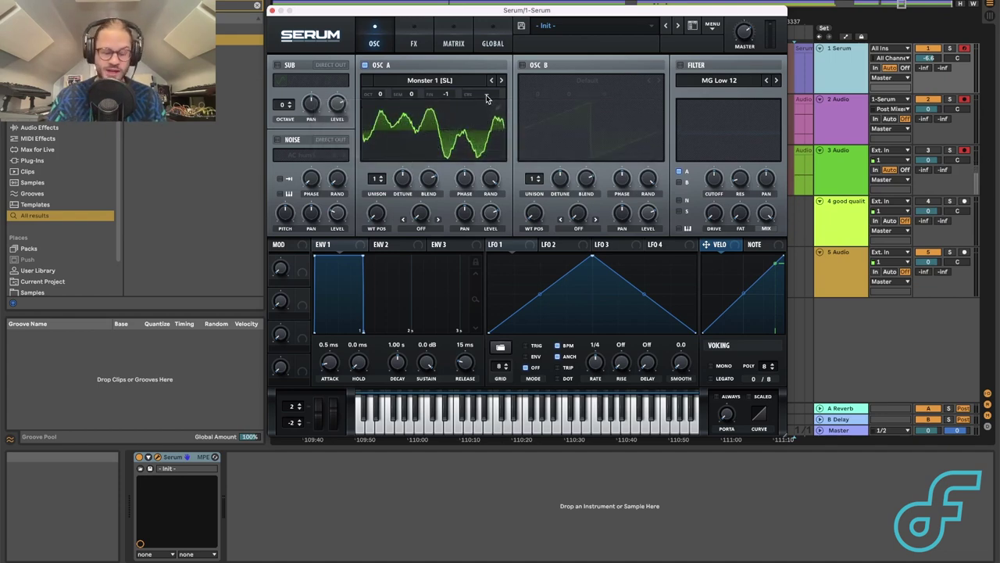
left_click_drag(486, 98, 510, 107)
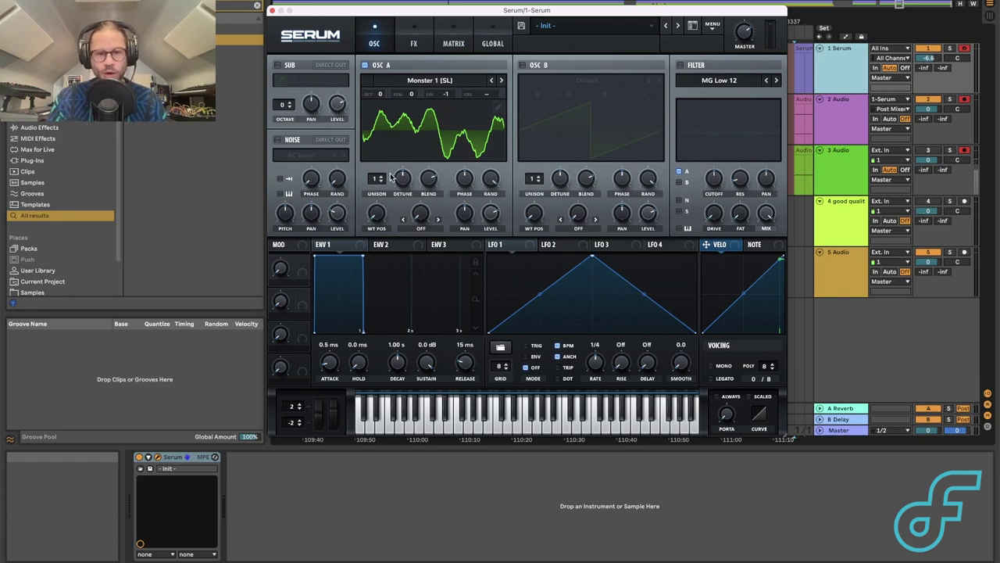
- Set OSC A's unison to 5 voices and sweep its unison blend down to 0, up high and back down
left_click_drag(379, 180, 373, 282)
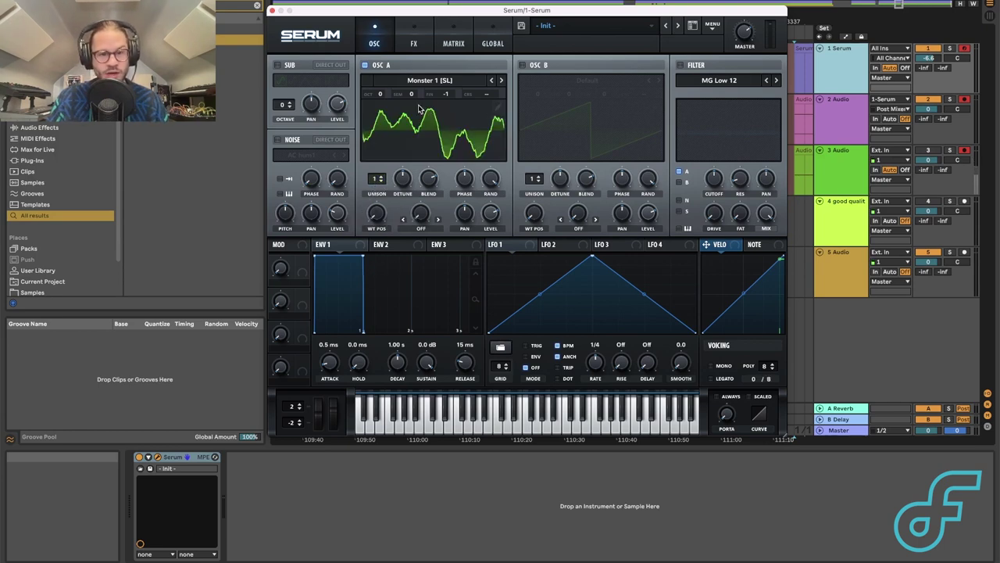
left_click_drag(374, 181, 376, 121)
left_click_drag(404, 184, 426, 230)
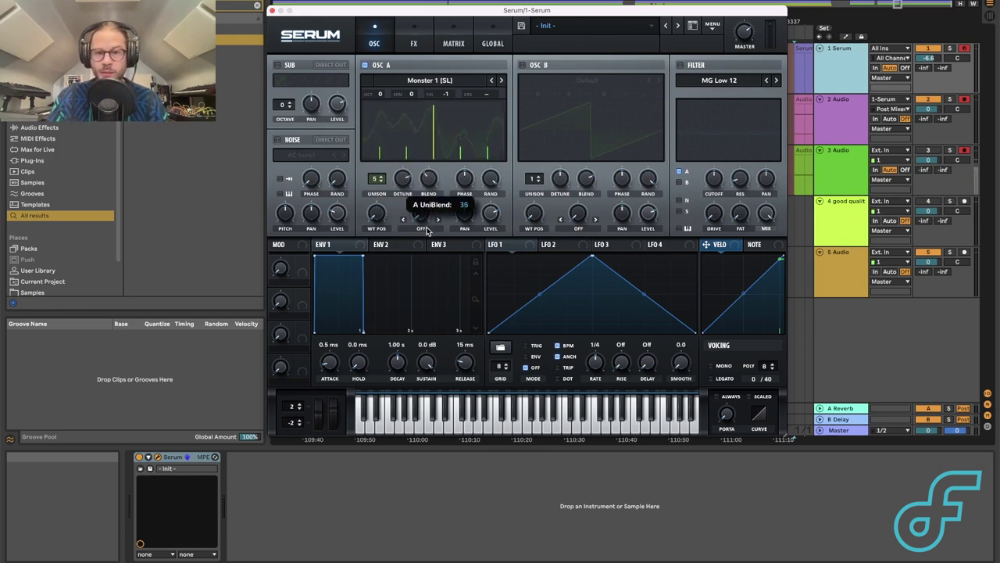
left_click_drag(422, 266, 419, 268)
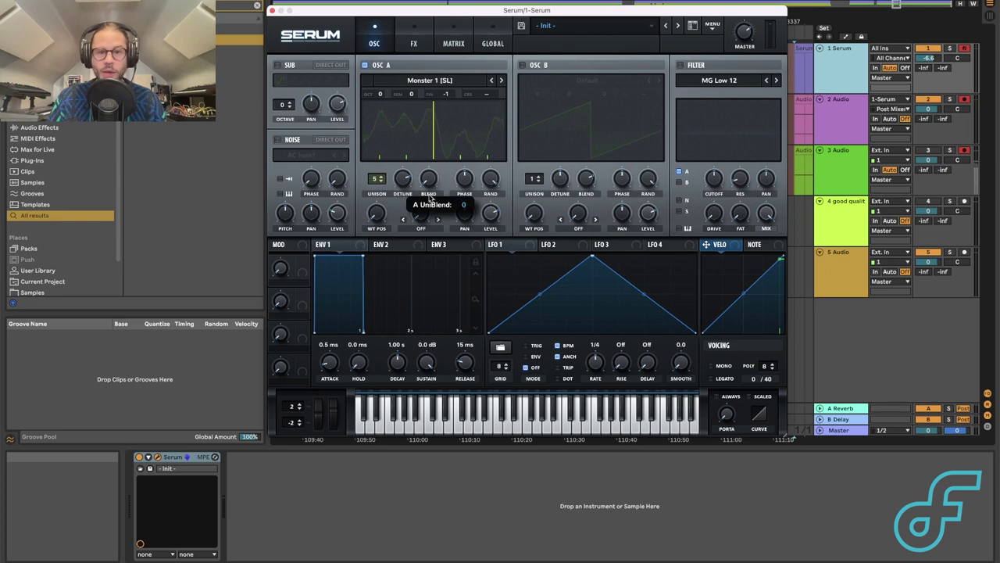
left_click_drag(428, 194, 435, 25)
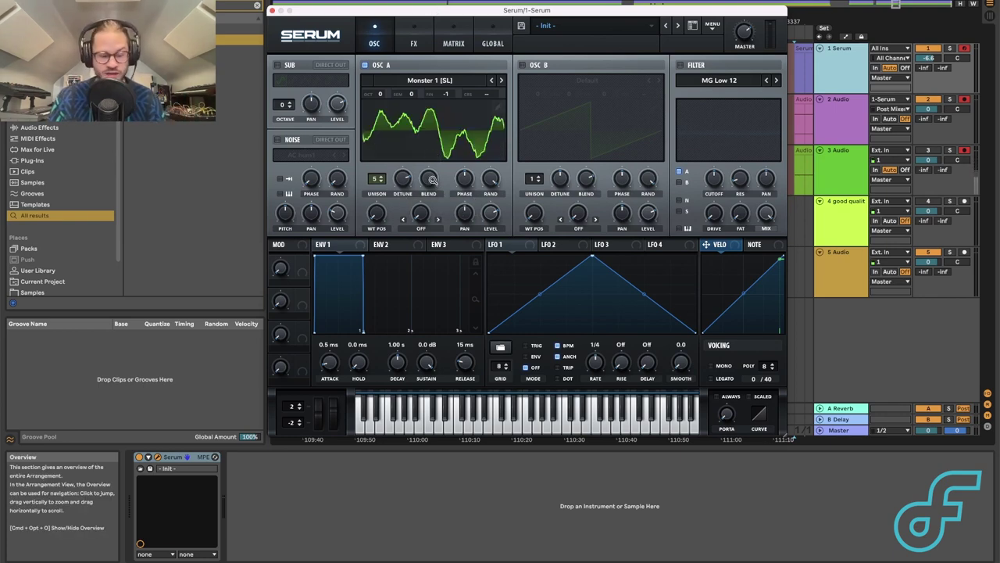
left_click_drag(432, 179, 422, 236)
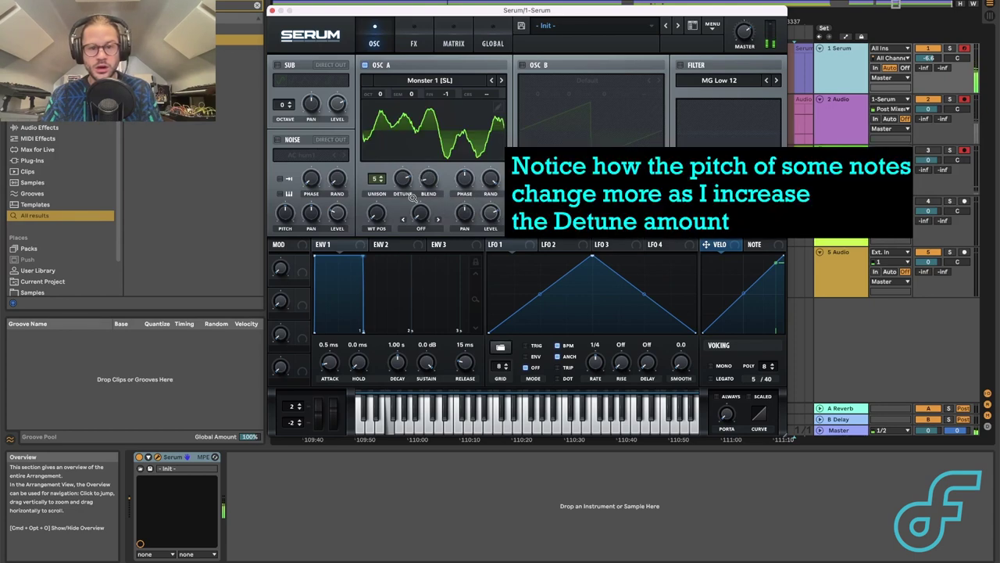
- Vary OSC A's unison detune amount and switch its wavetable display to the 3D view
left_click_drag(407, 177, 440, 77)
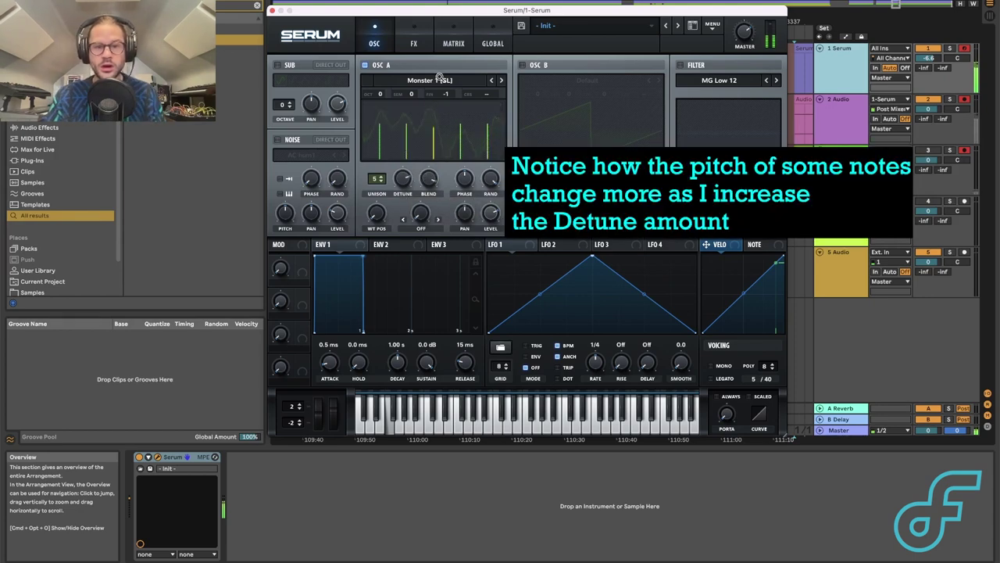
mouse_move(402, 176)
left_mouse_down()
mouse_move(422, 206)
mouse_move(404, 179)
mouse_move(418, 123)
mouse_move(405, 178)
left_mouse_up()
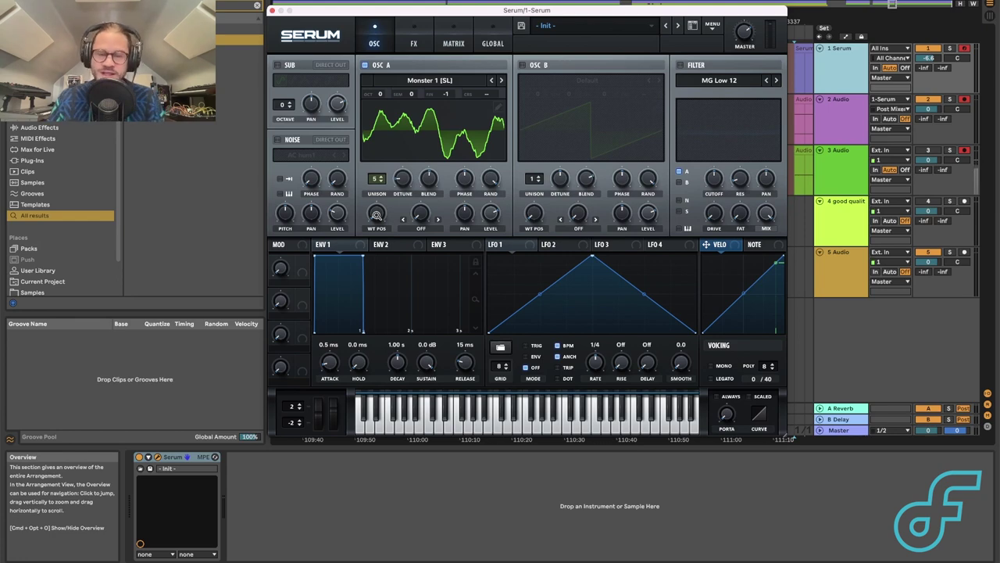
left_click(409, 130)
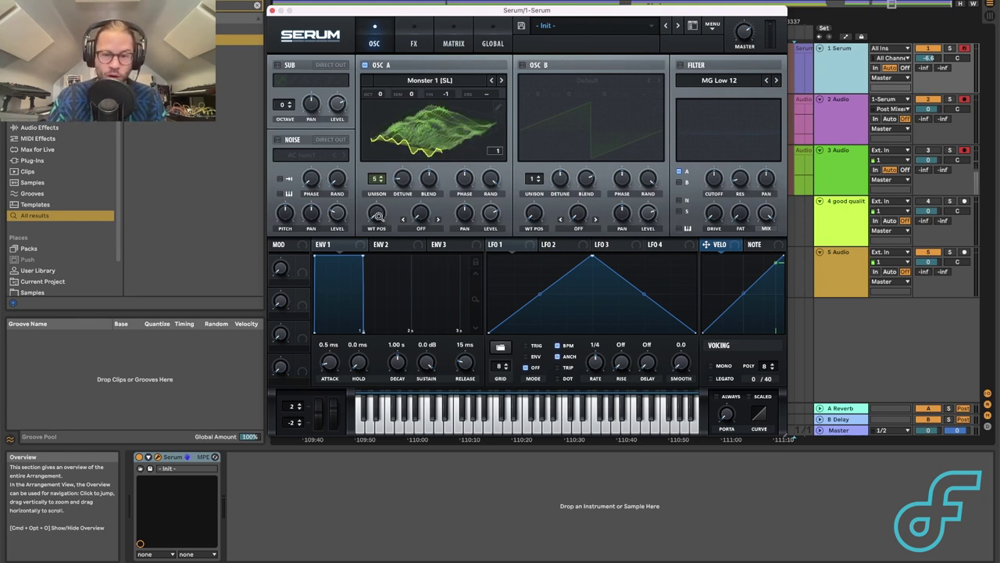
- Sweep OSC A's wavetable position up and back down, and return its wavetable display to the 2D view
left_click_drag(377, 216, 407, 176)
left_click(413, 136)
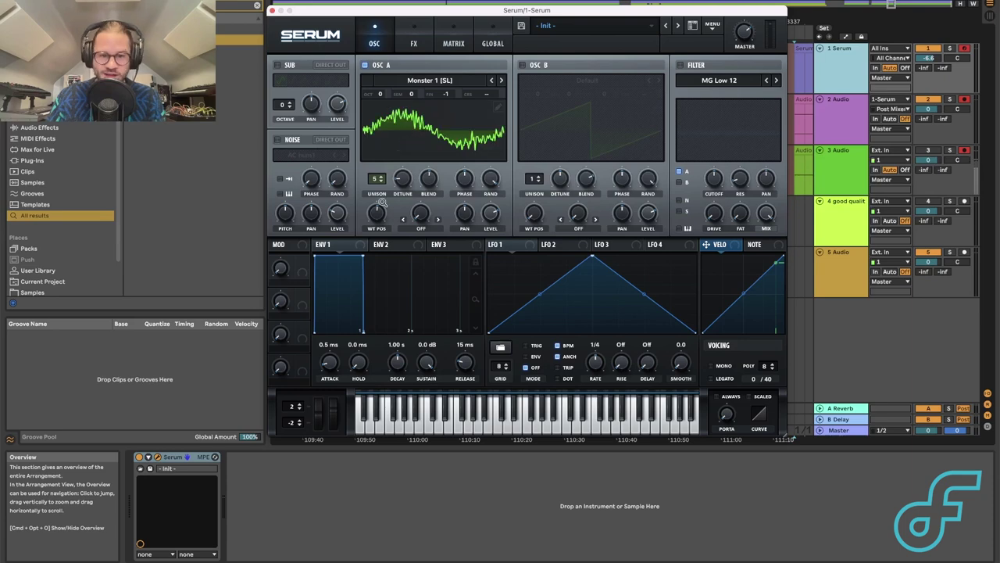
left_click_drag(376, 214, 388, 328)
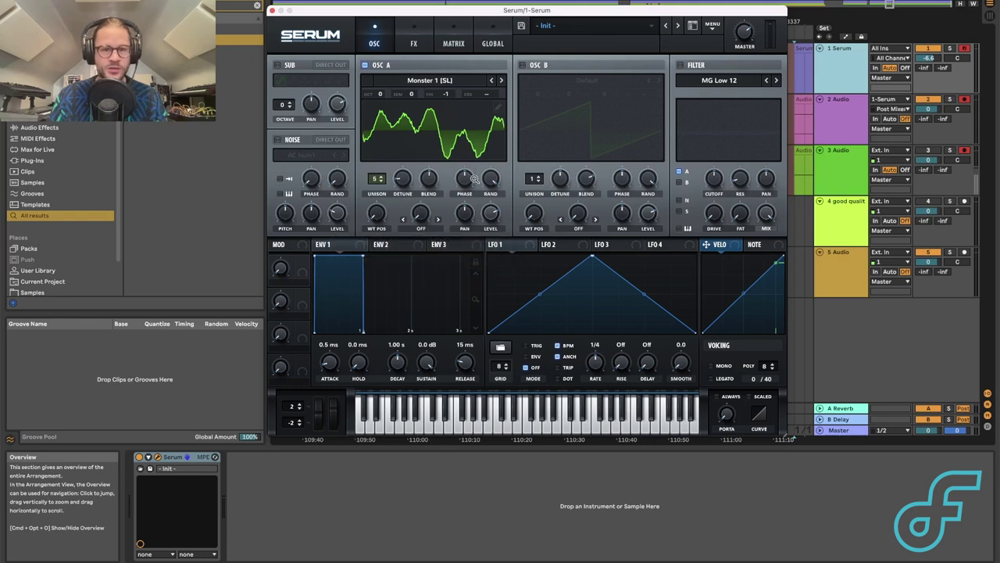
- Set OSC A's warp mode to Asym - and try out its warp amount and stereo panning
left_click(422, 229)
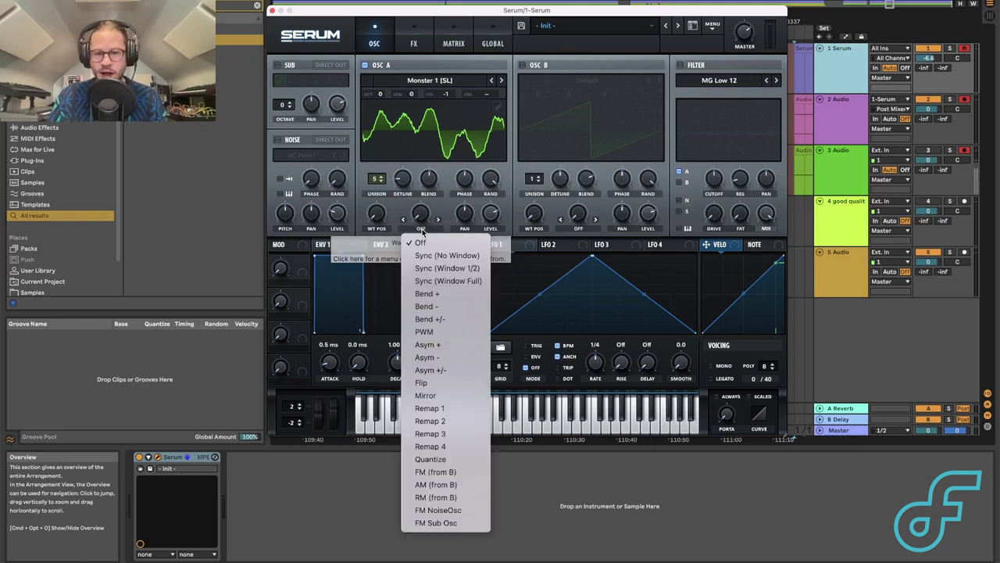
left_click(445, 359)
left_click_drag(420, 212, 410, 242)
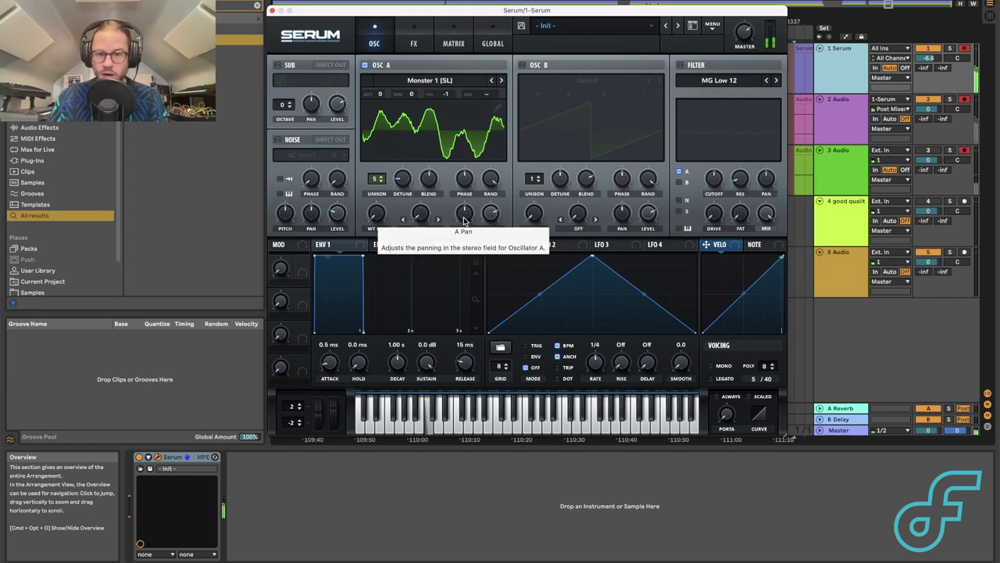
left_click_drag(464, 221, 480, 489)
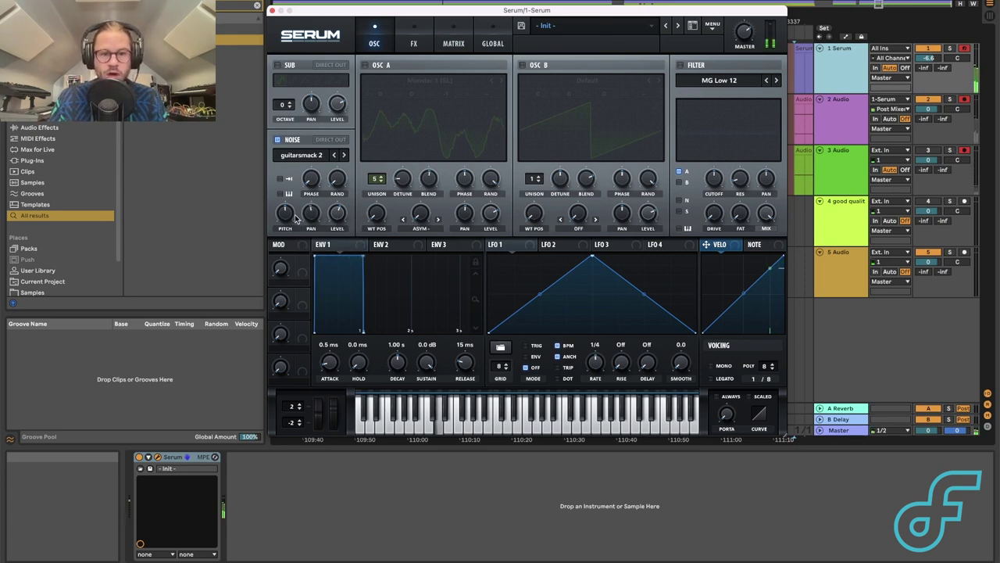
- Vary the pitch of the noise oscillator's guitarsmack 2 sound, enable its pitch tracking, and toggle one-shot mode on and off
left_click_drag(295, 219, 291, 199)
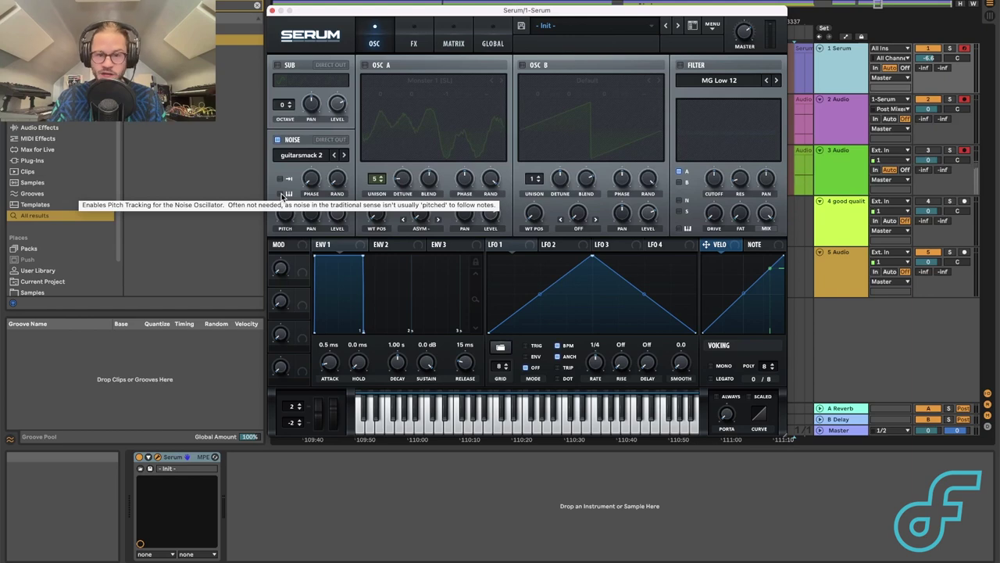
left_click(282, 194)
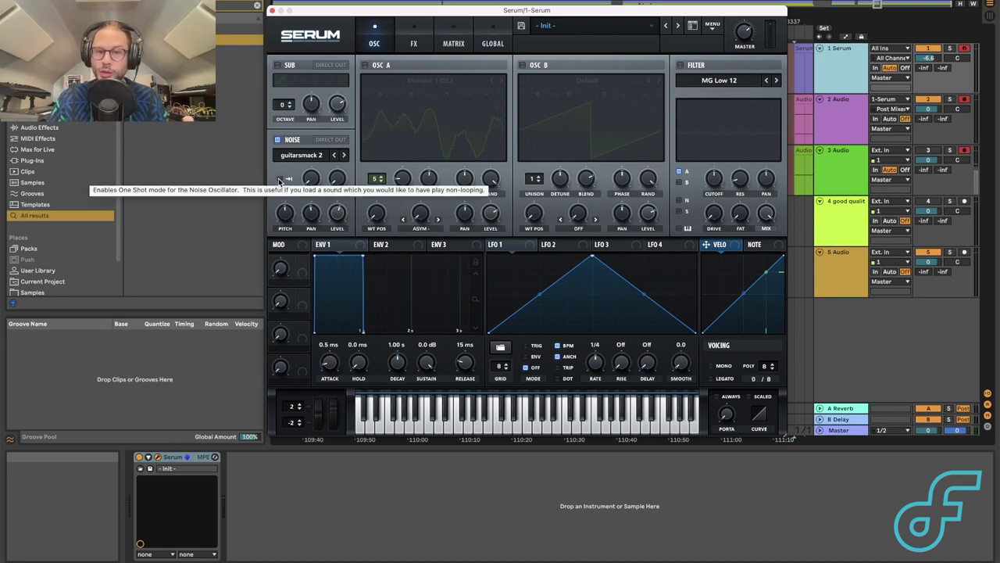
left_click(279, 179)
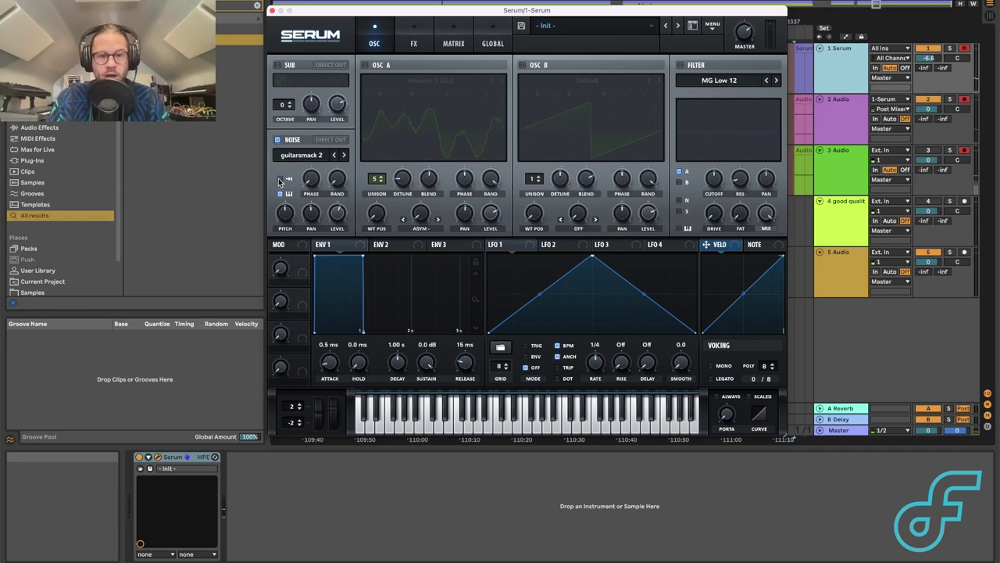
left_click(279, 179)
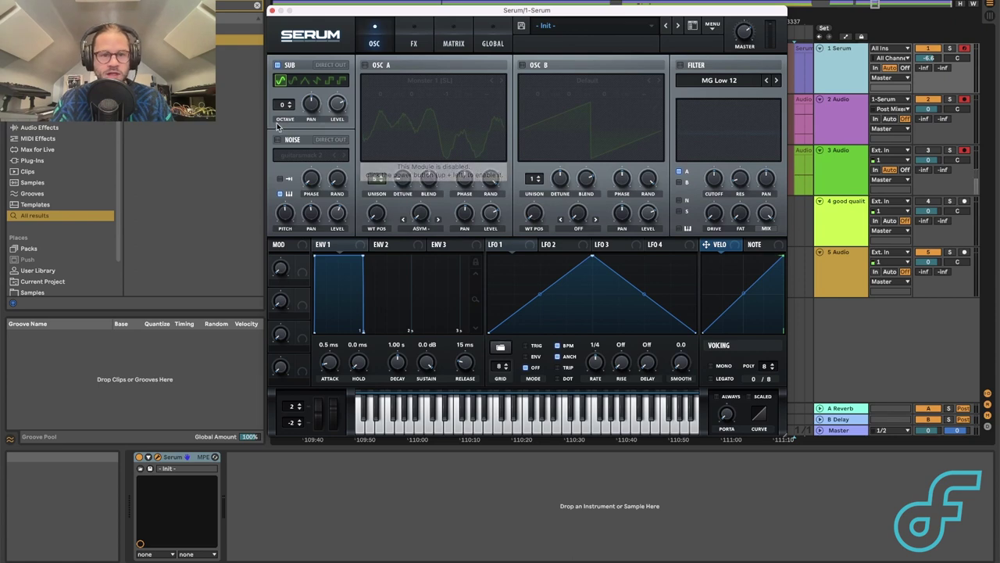
- Step the sub oscillator through all its waveforms back to the sine and enable its direct output
mouse_move(283, 107)
left_click_drag(284, 107, 287, 112)
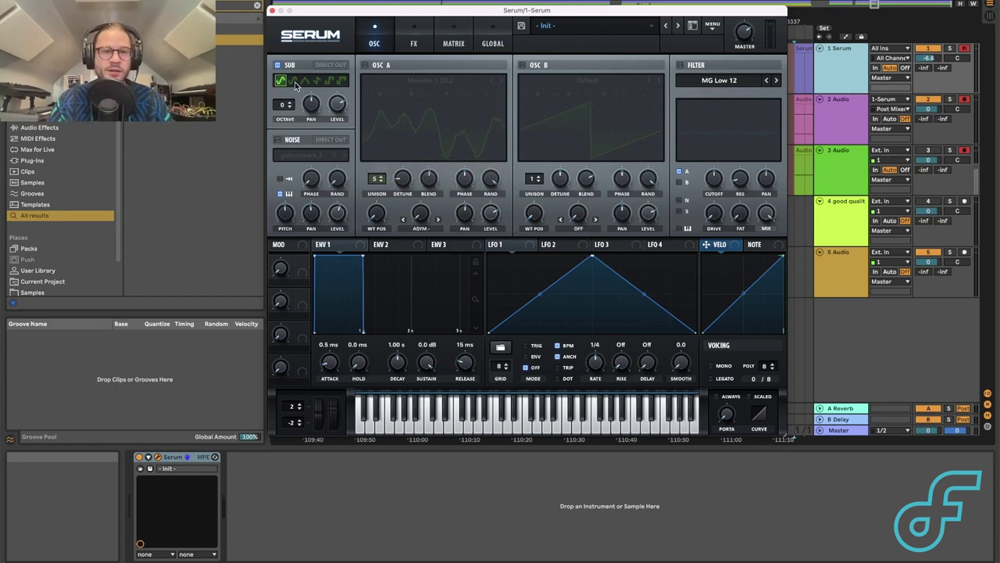
left_click(294, 82)
left_click(305, 82)
left_click(317, 82)
left_click(329, 82)
left_click(341, 82)
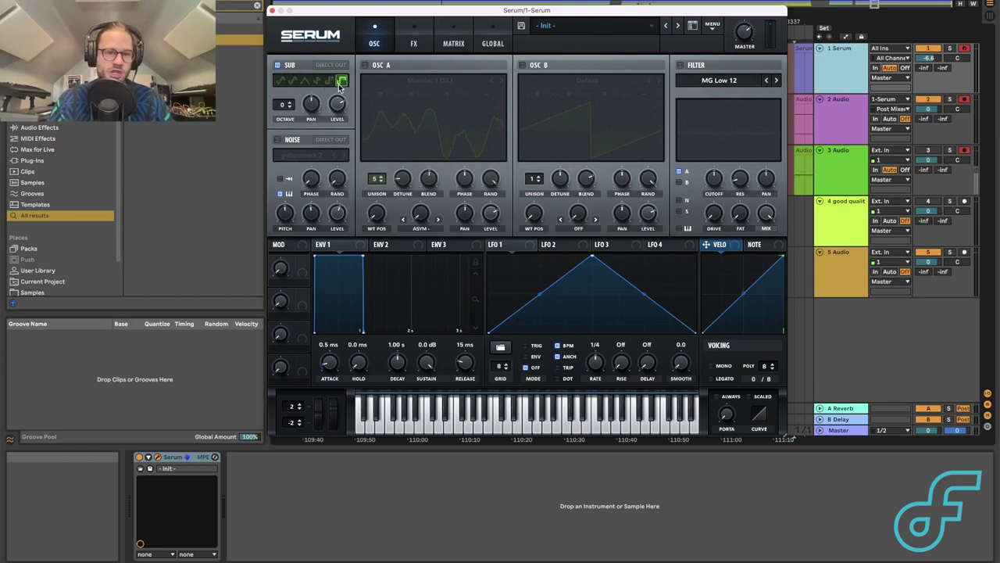
left_click(282, 81)
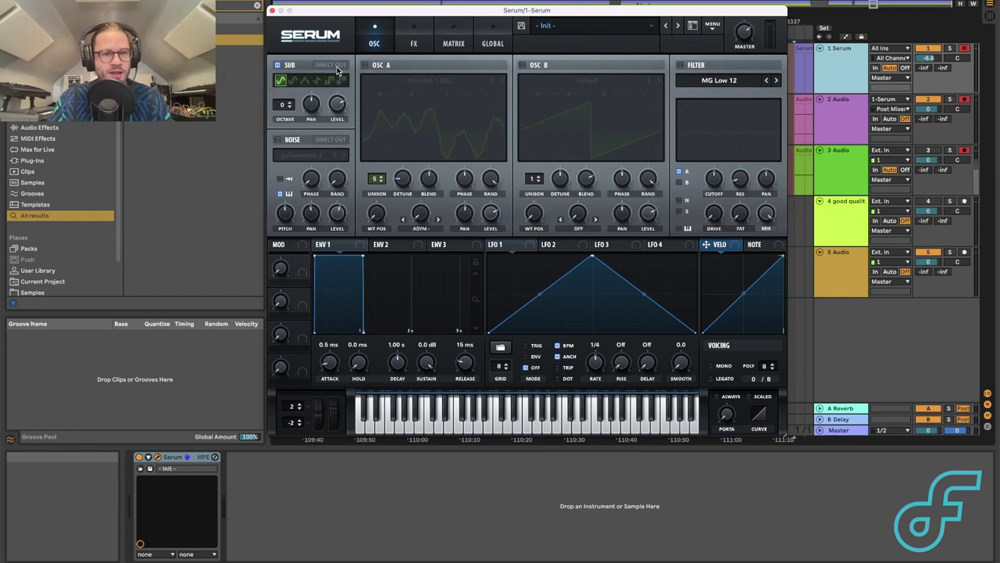
left_click(336, 67)
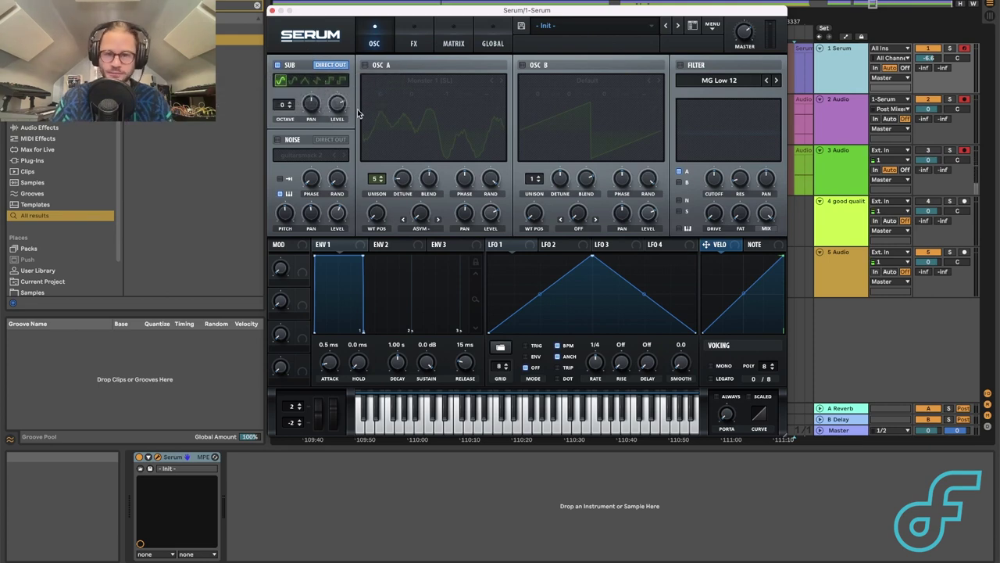
- Enable the sub oscillator together with OSC A, audition sub octaves -3 and 0, and set the sub octave to -1
left_click(276, 66)
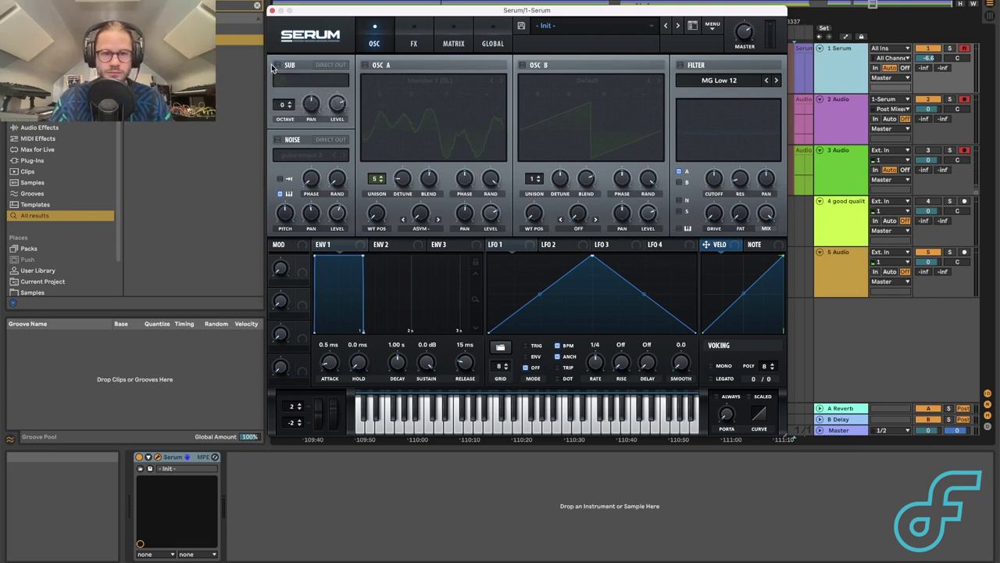
left_click(277, 67)
left_click(365, 66)
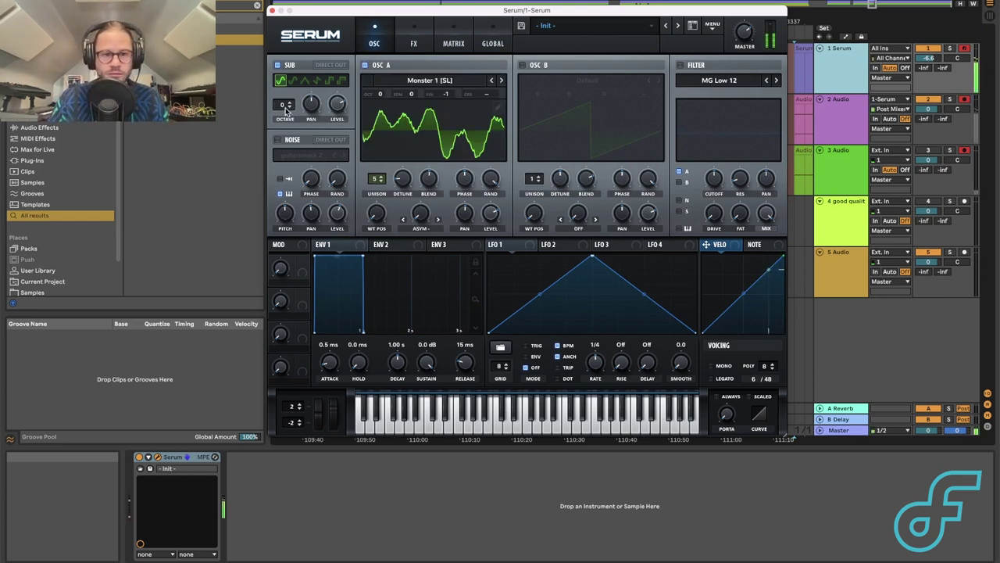
scroll(286, 111, "down", 3)
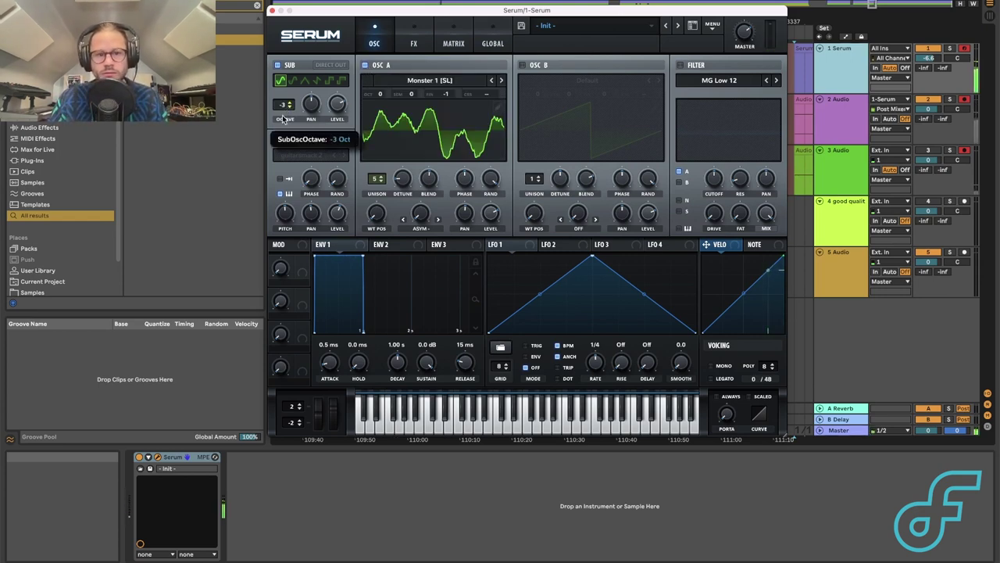
scroll(280, 114, "up", 3)
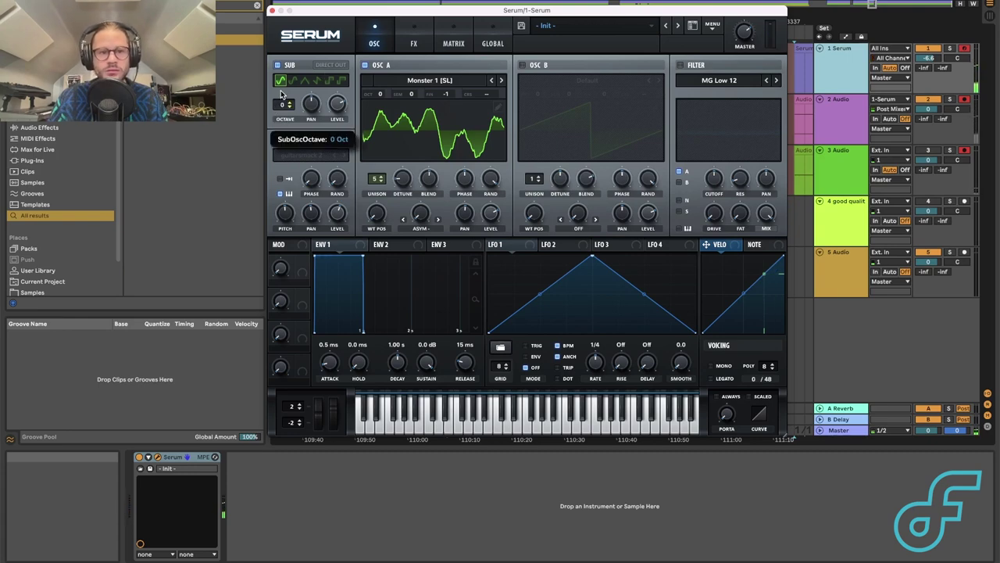
scroll(284, 106, "down", 1)
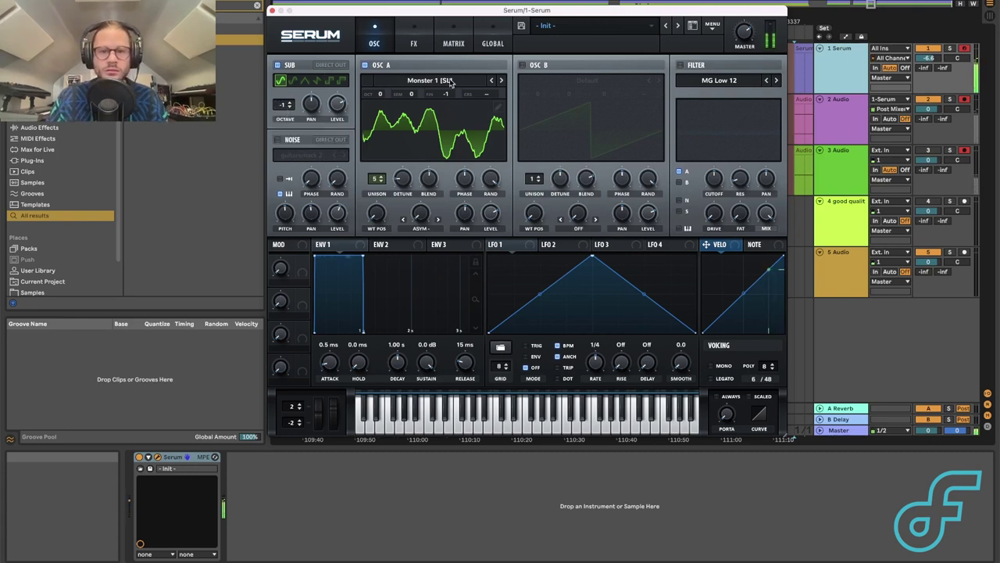
- Enable OSC B and the filter, using filter type MG Low 24, and browse the normal filter types
left_click(522, 65)
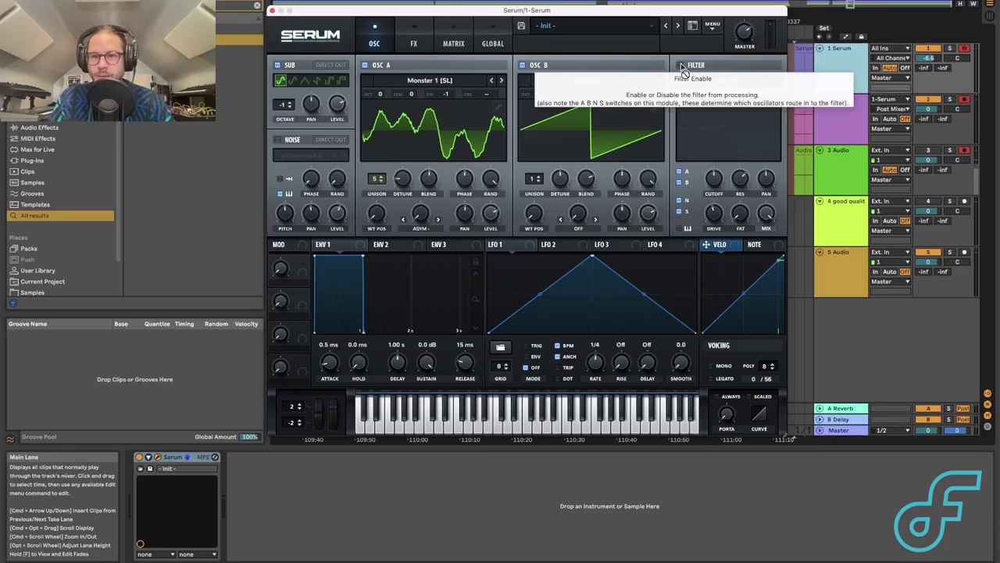
left_click(681, 66)
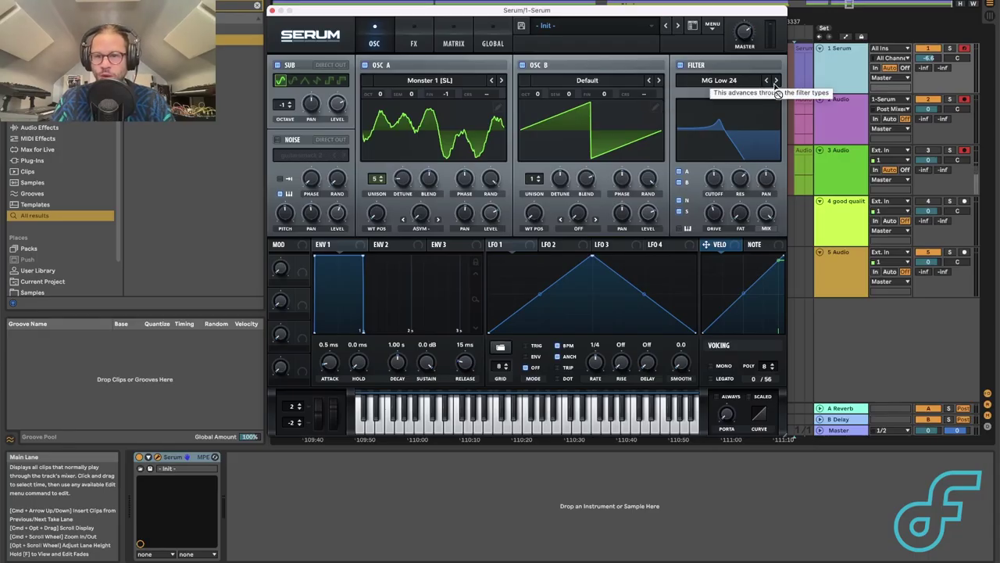
left_click(766, 80)
left_click(749, 83)
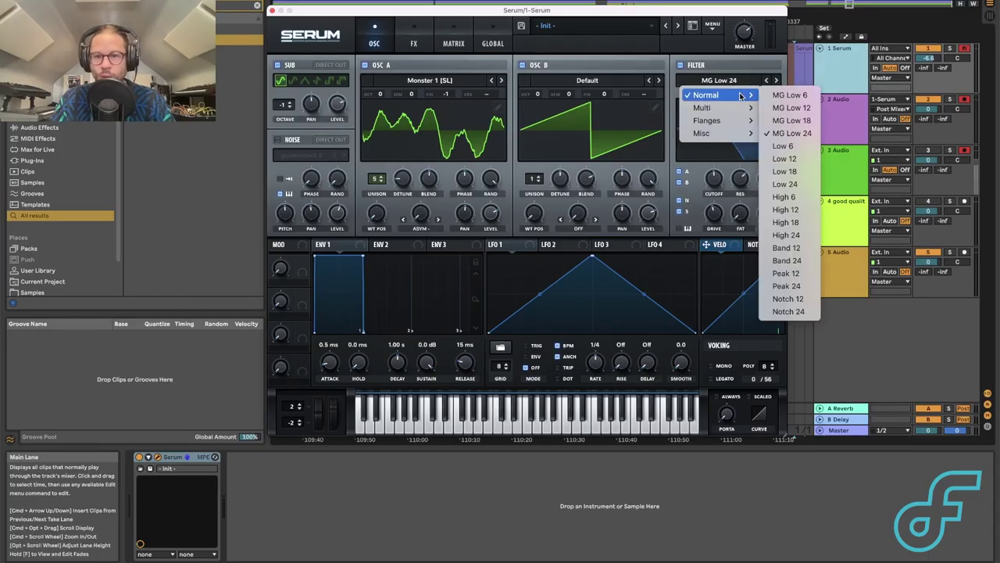
mouse_move(718, 108)
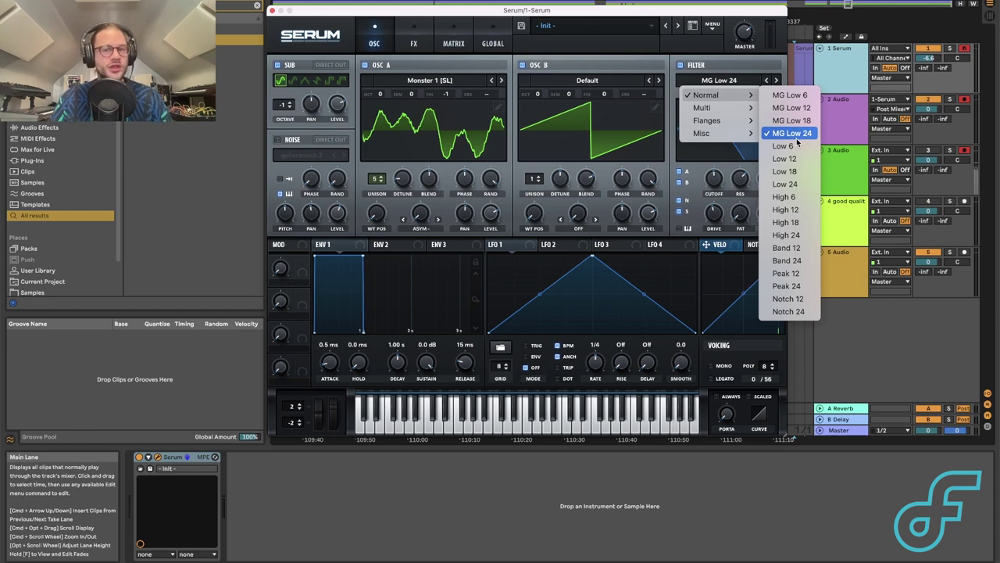
left_click(702, 11)
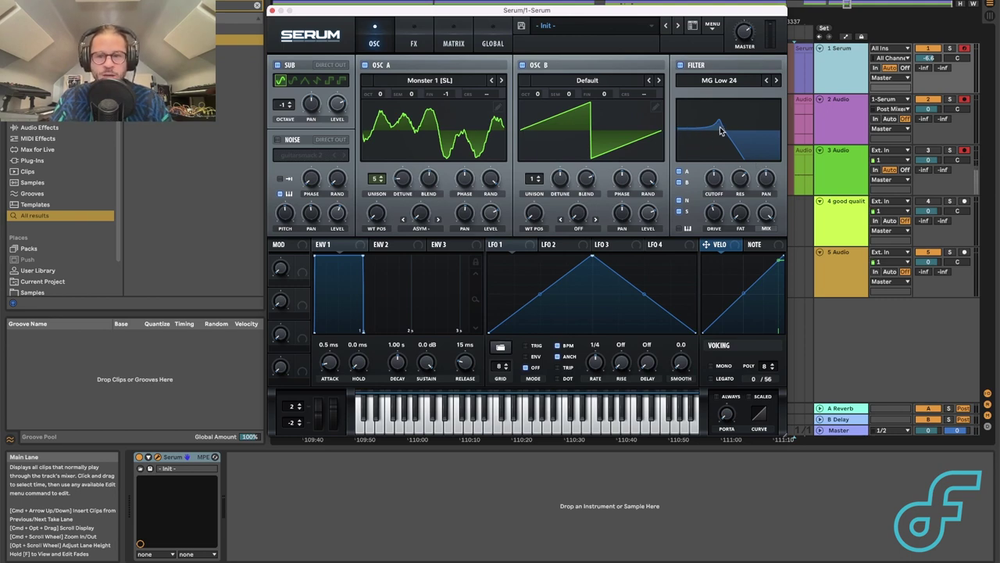
- Sweep the MG Low 24 filter's cutoff frequency up and down several times while playing test notes
mouse_move(714, 182)
left_click_drag(714, 183, 721, 157)
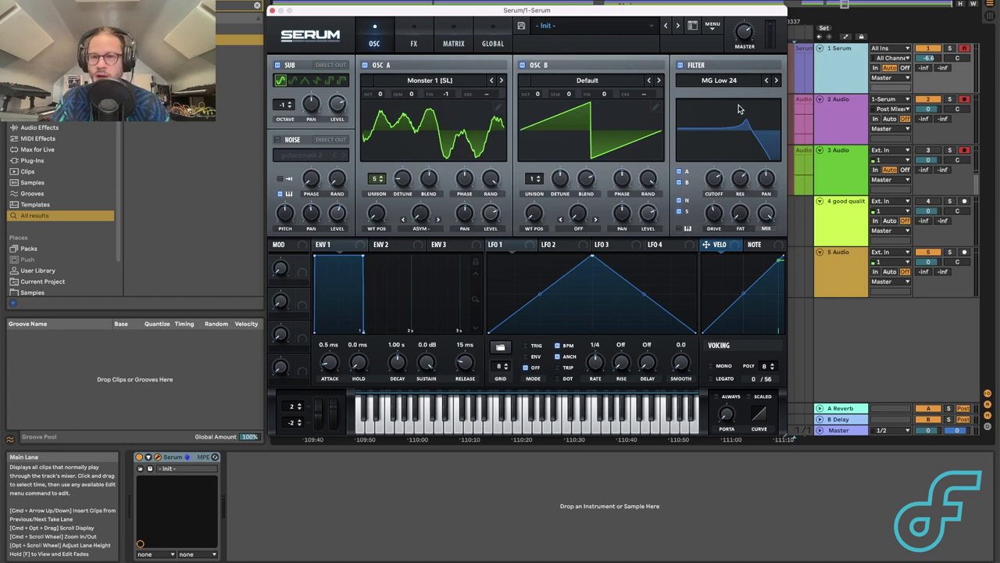
left_click_drag(715, 180, 715, 192)
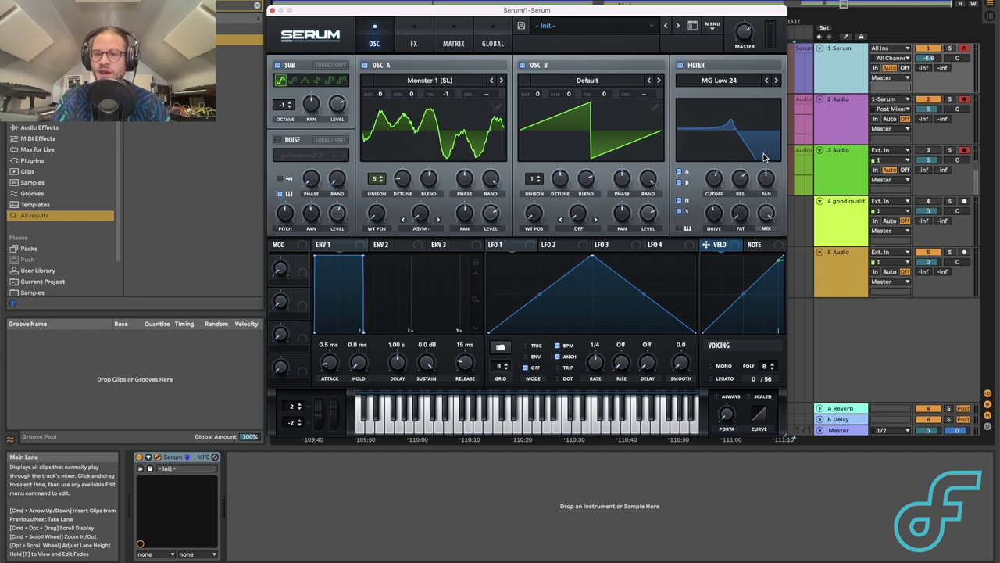
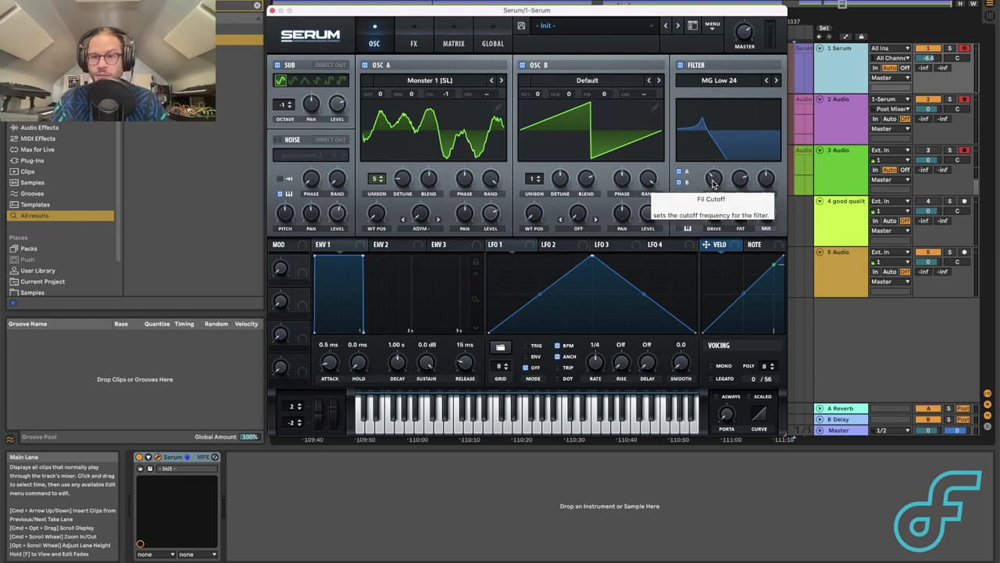
left_click_drag(713, 183, 725, 129)
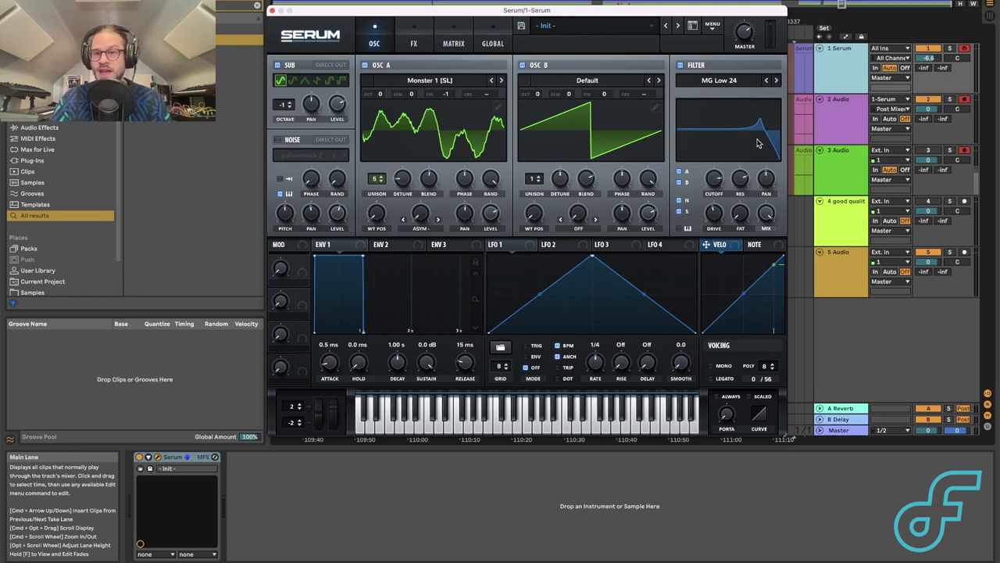
left_click_drag(714, 181, 713, 238)
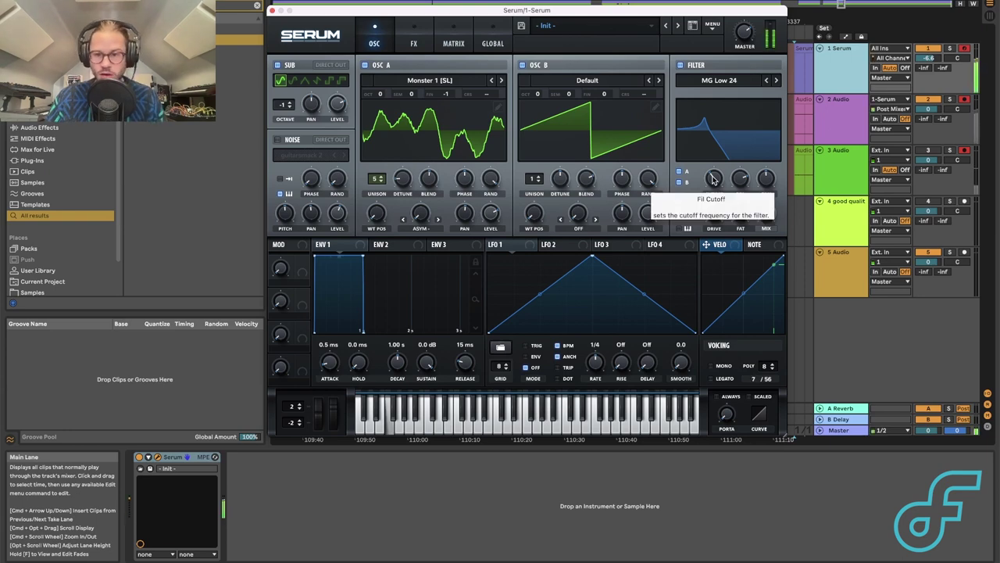
left_click_drag(713, 180, 741, 173)
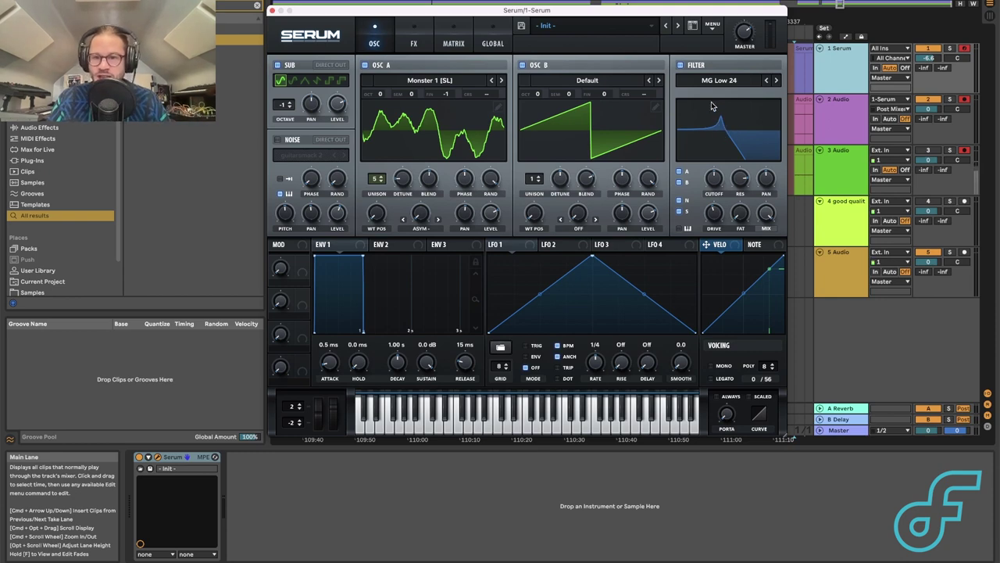
- Audition the filter's resonance by raising it high, lowering it to 0%, passing 39%, and raising it high again
left_click_drag(712, 106, 725, 122)
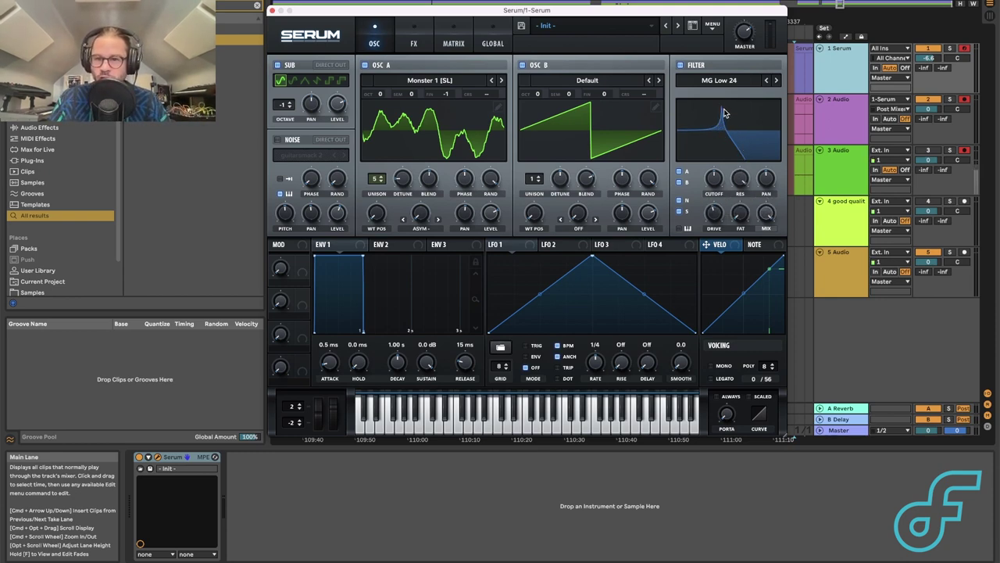
left_click_drag(741, 182, 746, 135)
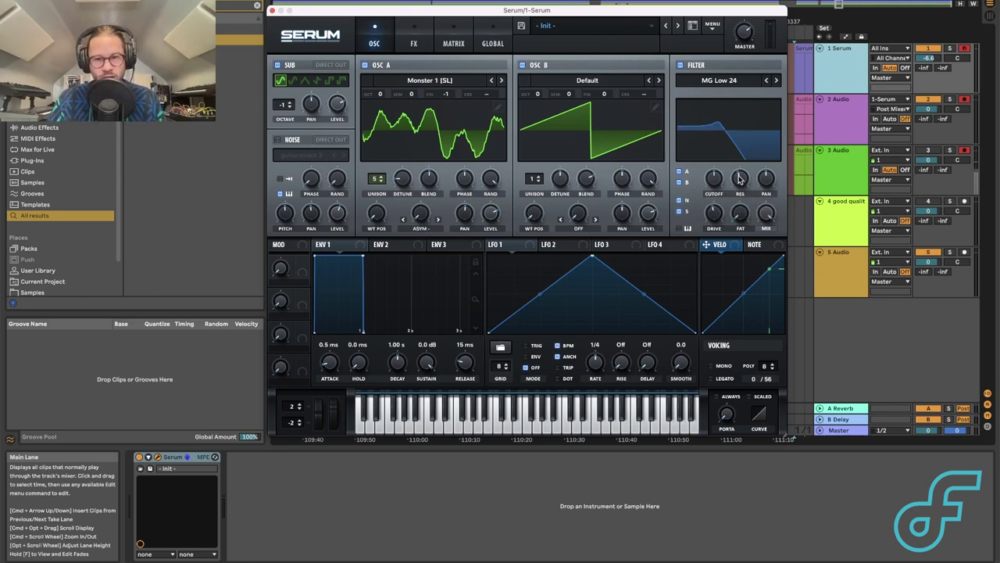
left_click_drag(739, 179, 733, 332)
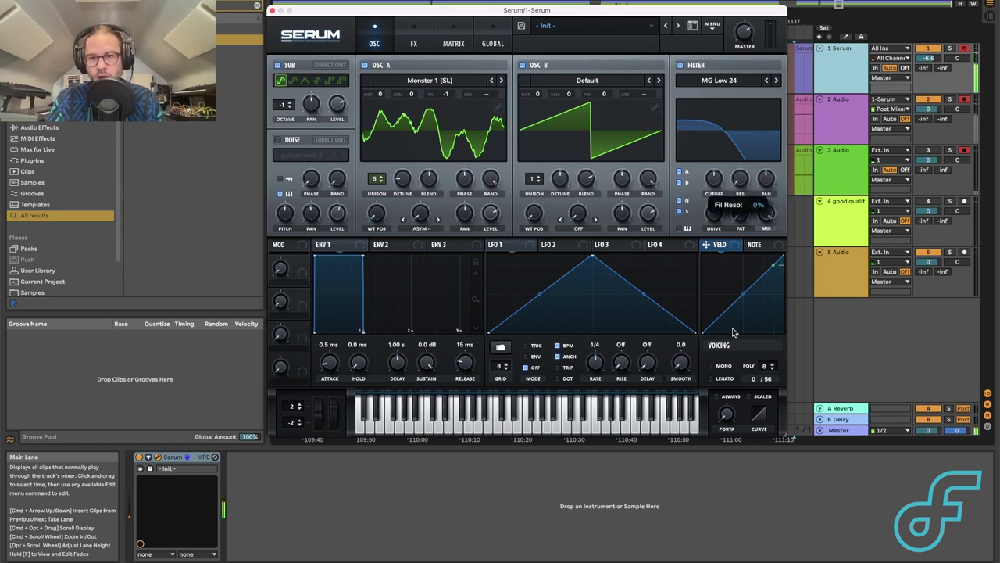
left_click_drag(743, 147, 743, 139)
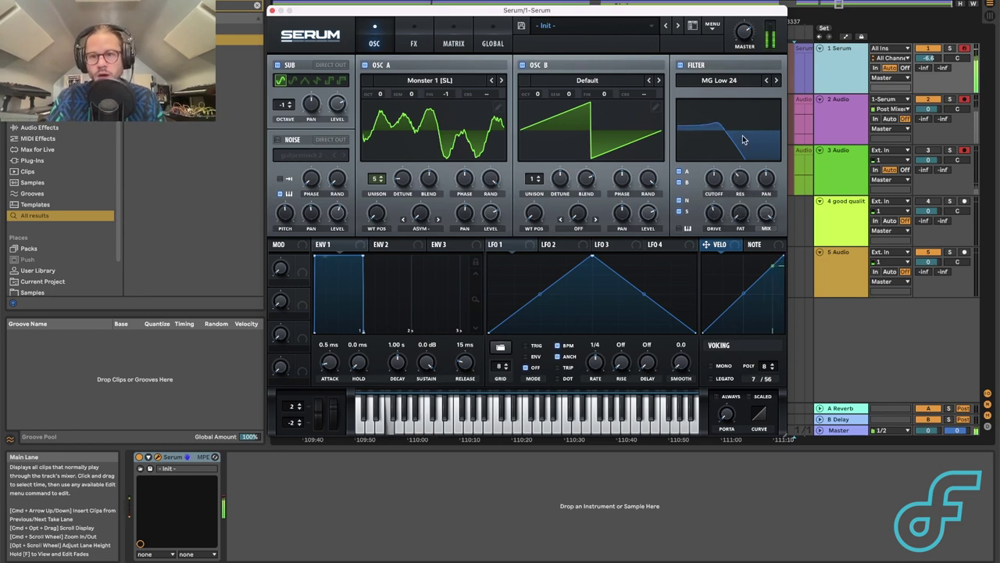
mouse_move(740, 179)
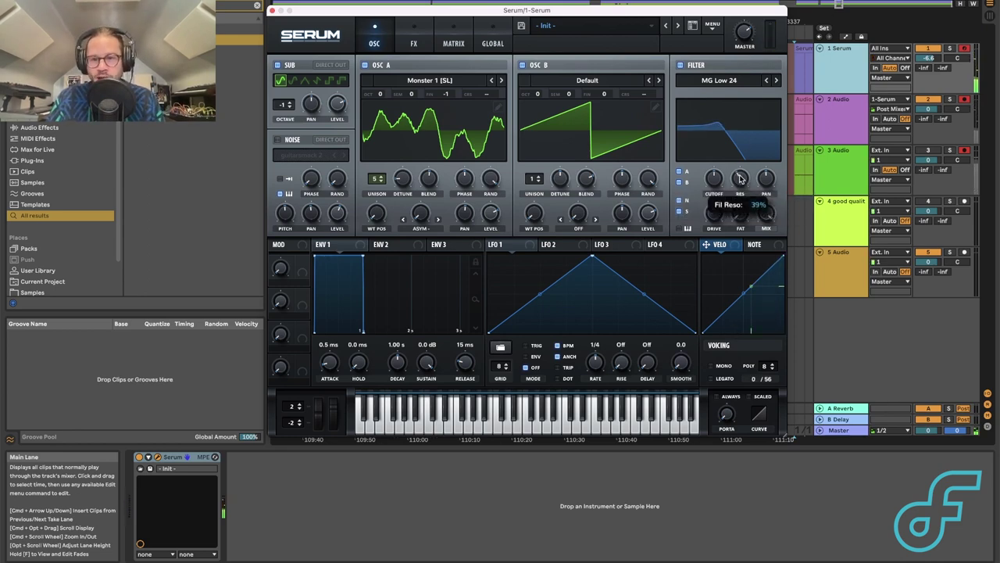
scroll(739, 179, "up", 1)
left_click_drag(739, 176, 745, 75)
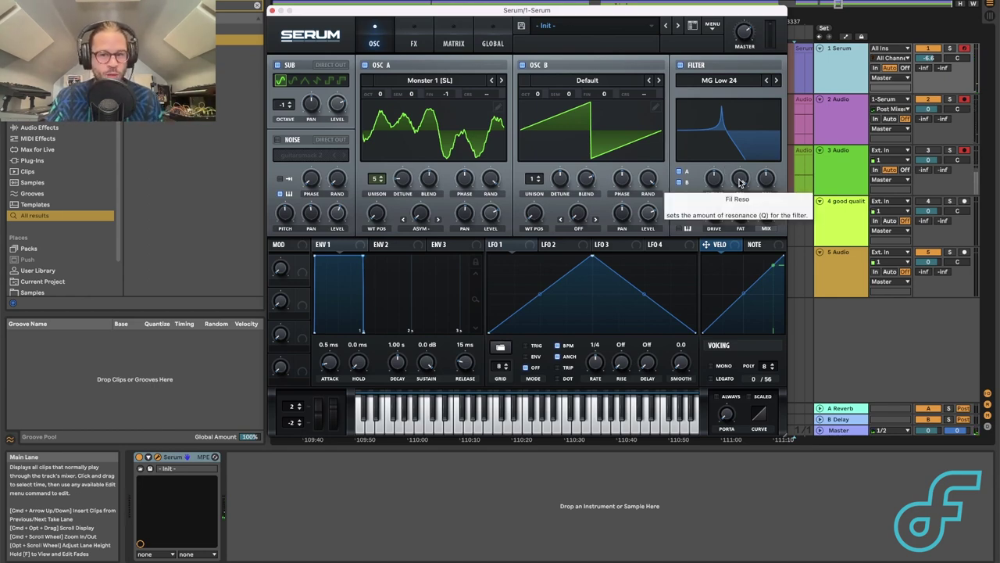
- Lower the filter's resonance to a soft peak and audition the filter's pan at 49% while playing test notes
left_click_drag(740, 182, 735, 219)
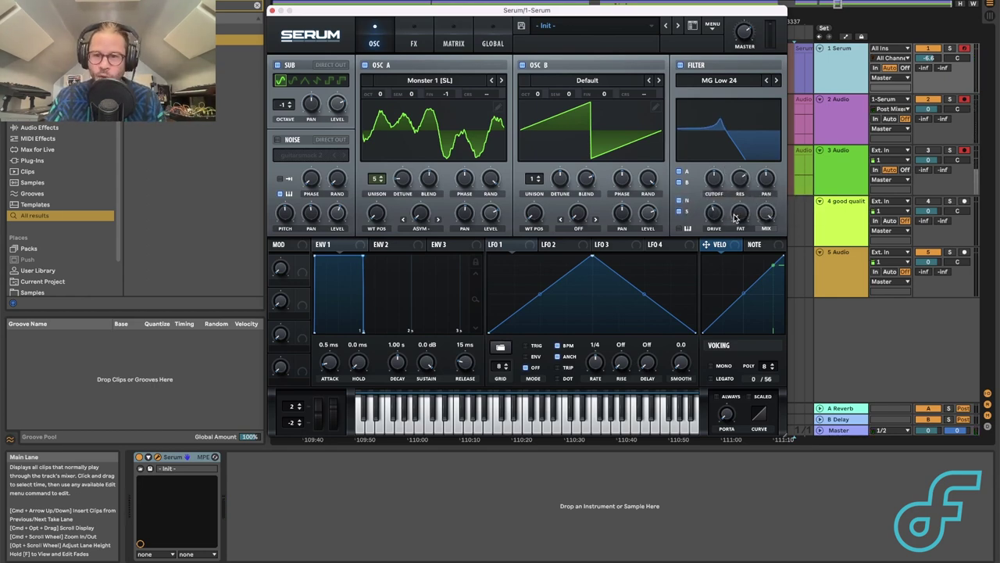
left_click_drag(746, 179, 747, 206)
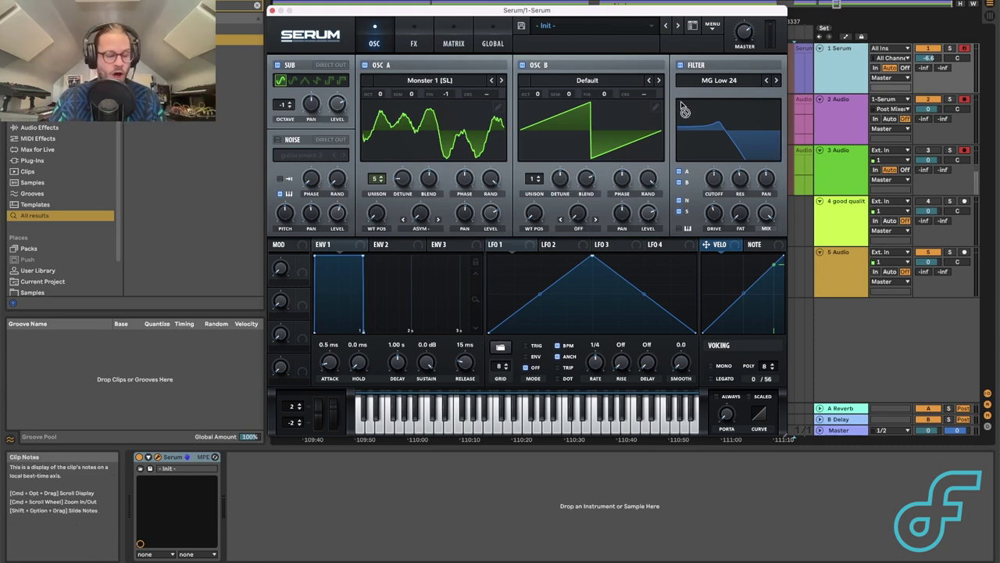
mouse_move(769, 188)
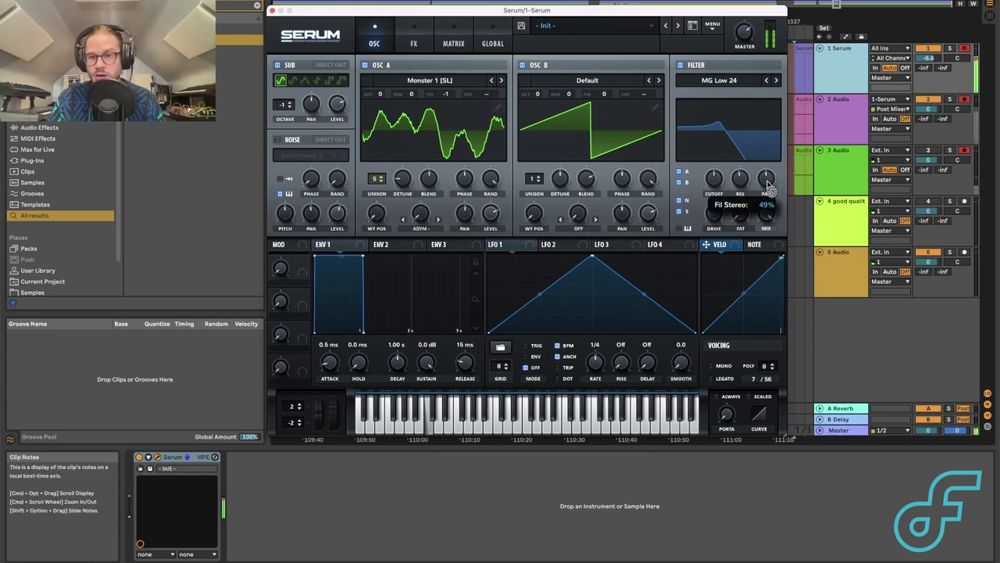
left_click_drag(770, 187, 733, 134)
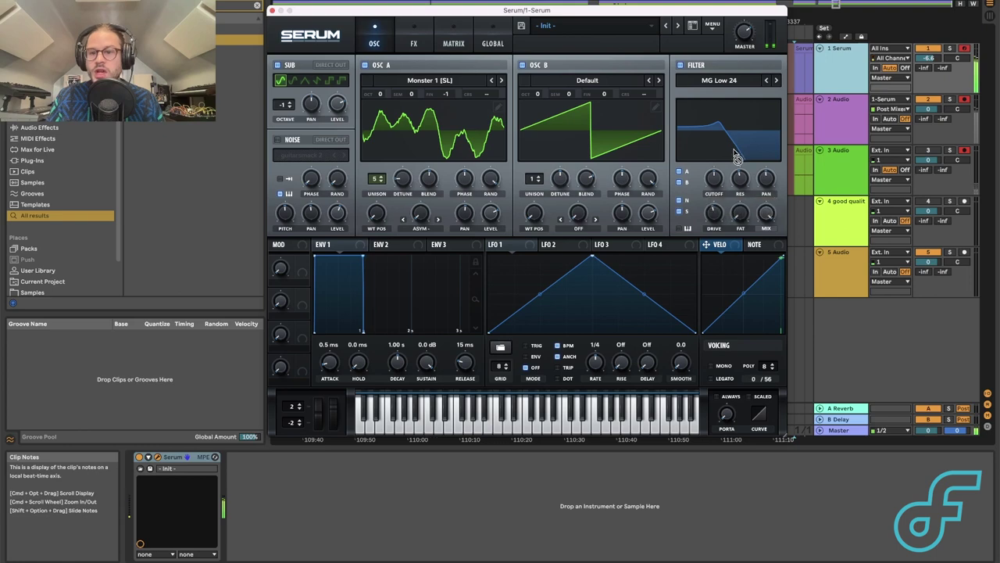
mouse_move(766, 182)
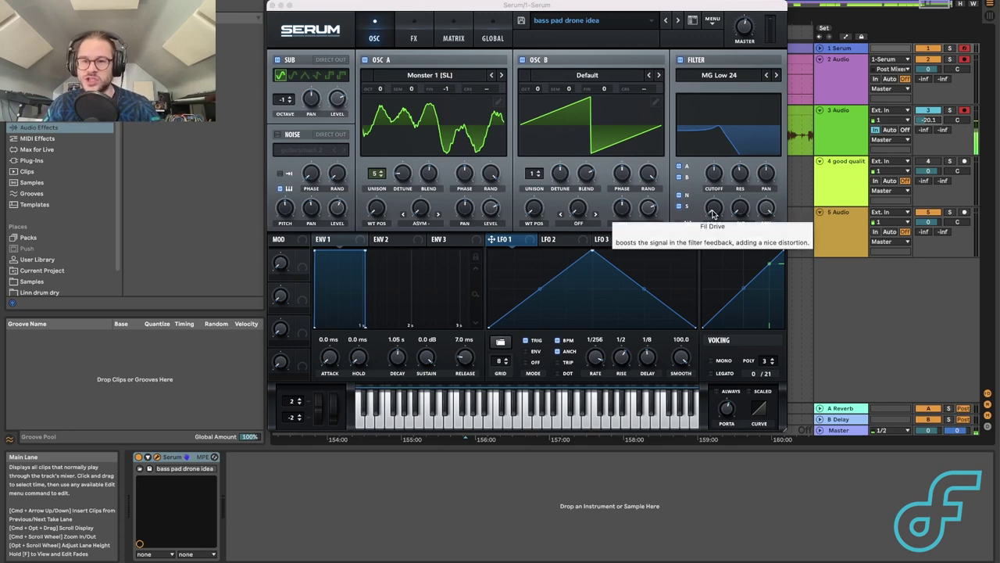
- Audition the filter's drive by raising it from 2%, passing 46%, and lowering it again
left_click(712, 212)
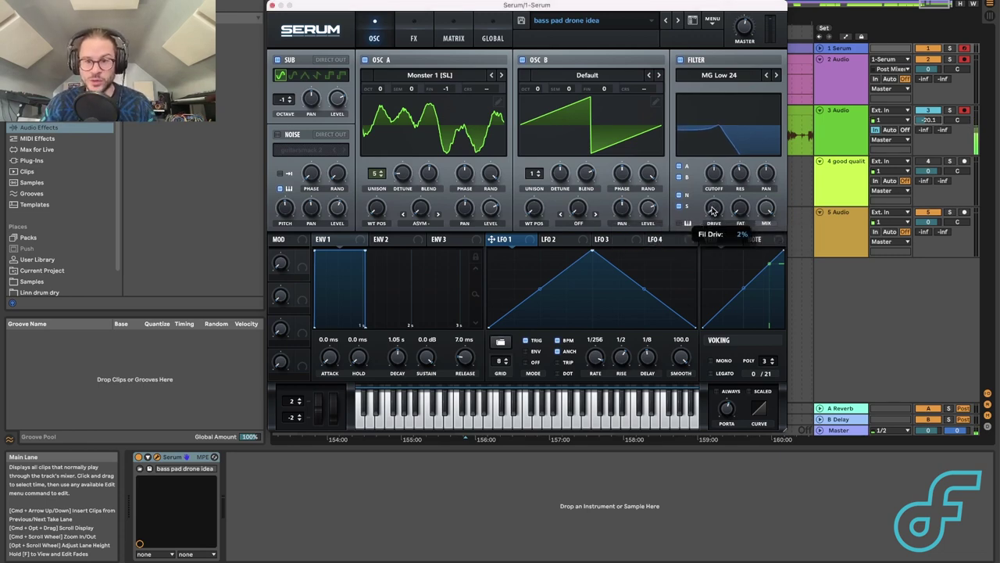
left_click_drag(713, 212, 725, 131)
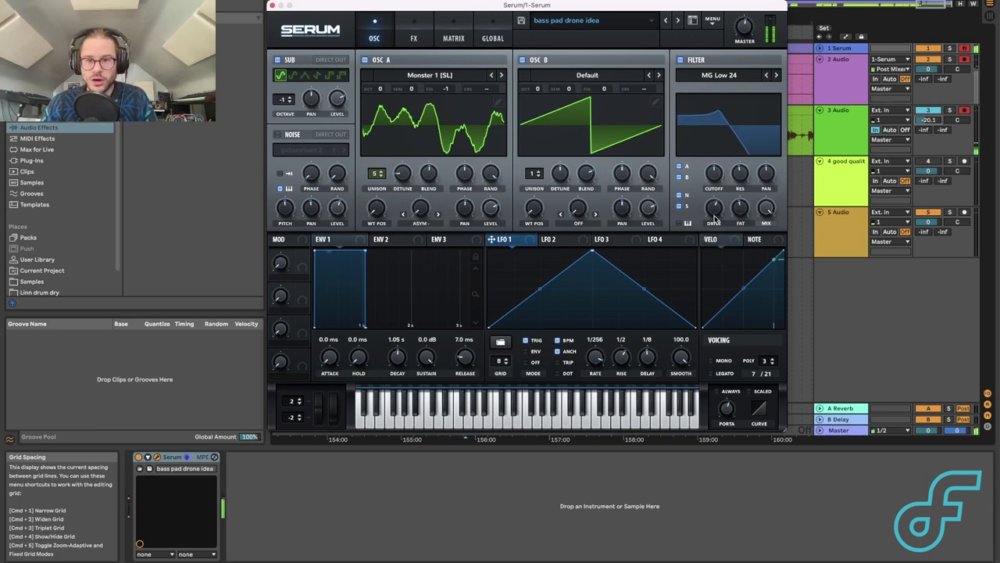
left_click_drag(712, 219, 717, 147)
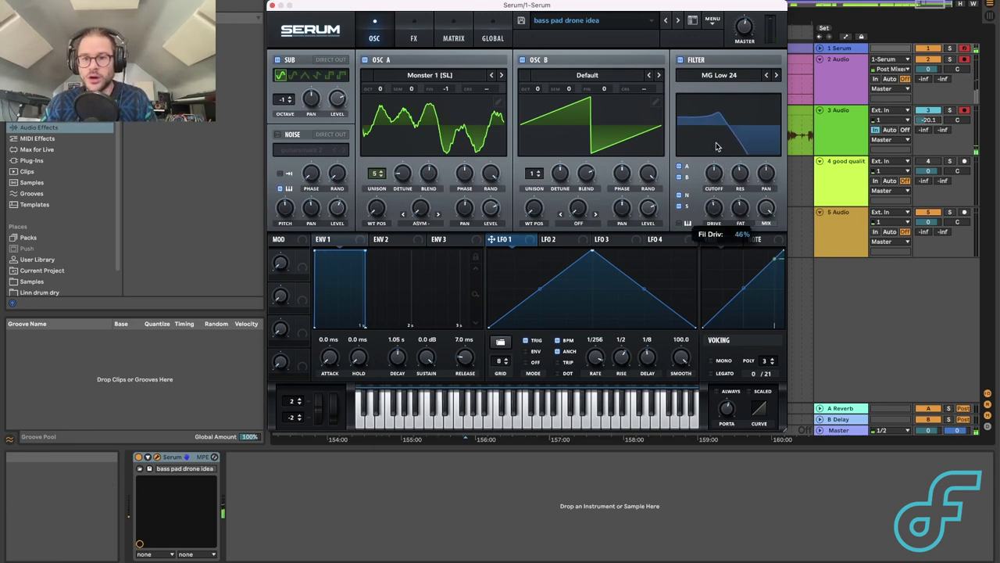
left_click_drag(714, 207, 711, 240)
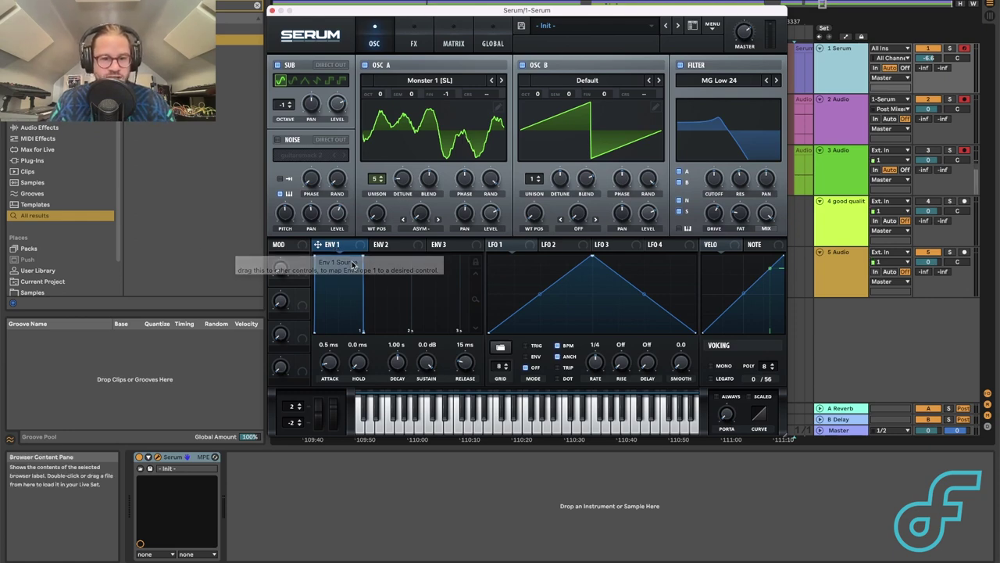
- Shape ENV 1 in its graph with a 333 ms attack, a 1.05 s decay and a -20.8 dB sustain
left_click_drag(360, 257, 394, 283)
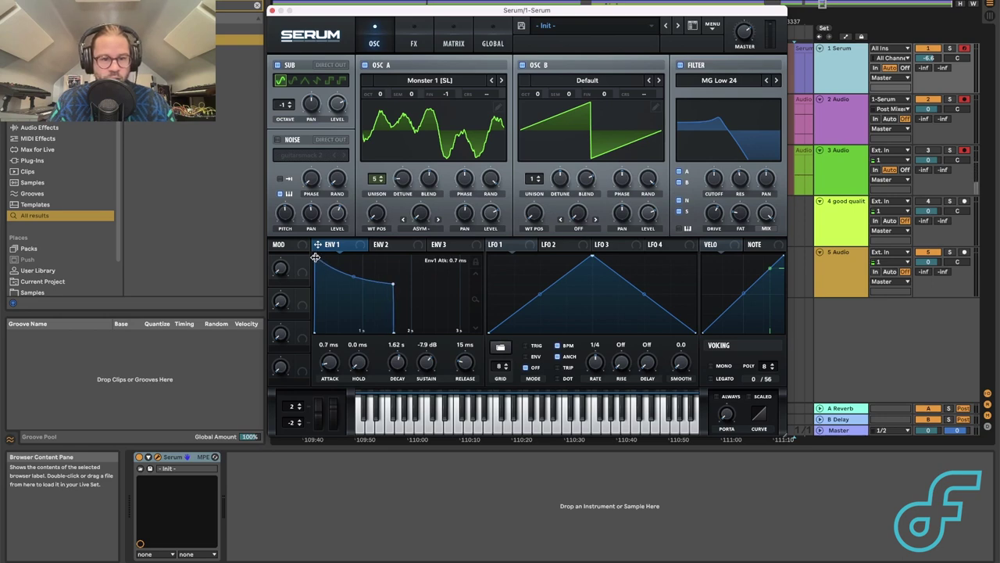
left_click_drag(316, 257, 327, 268)
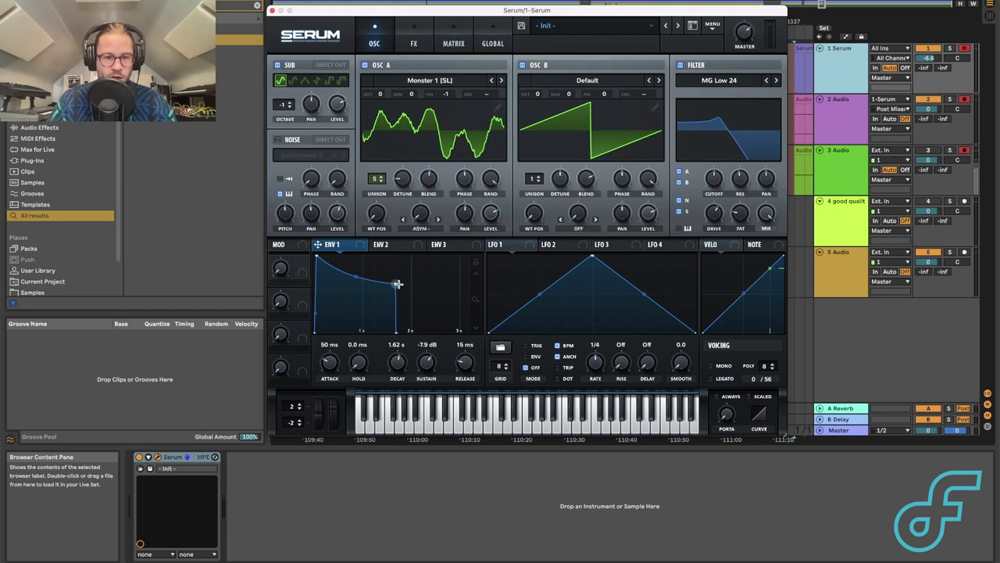
left_click_drag(396, 283, 433, 298)
left_click_drag(317, 259, 347, 291)
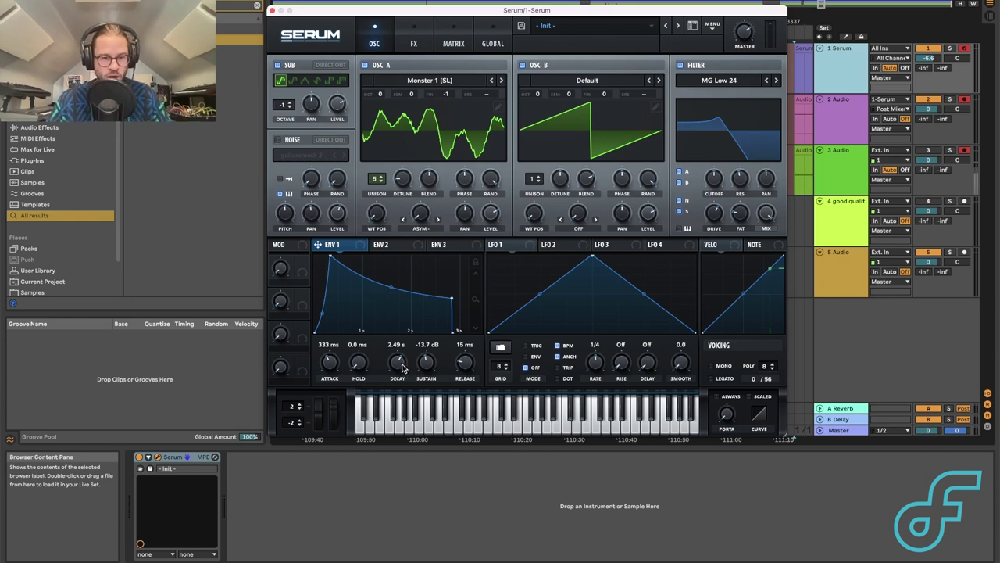
left_click_drag(452, 299, 382, 311)
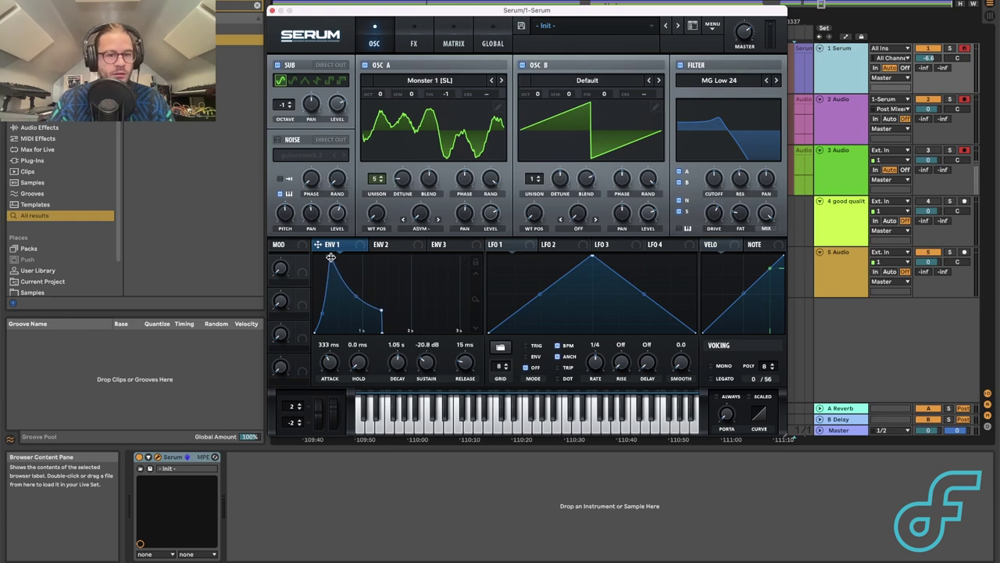
- Set ENV 1's attack to 573 ms with a rounded rise and its sustain to -16.0 dB, and play a test note
left_click_drag(331, 258, 362, 257)
left_click_drag(339, 311, 328, 292)
left_click_drag(362, 257, 341, 256)
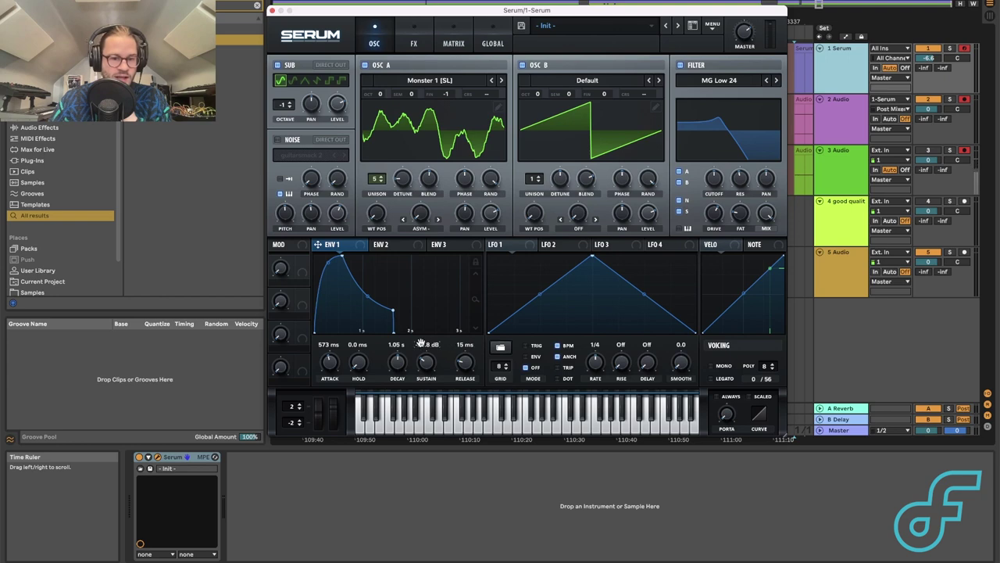
left_click_drag(423, 363, 424, 351)
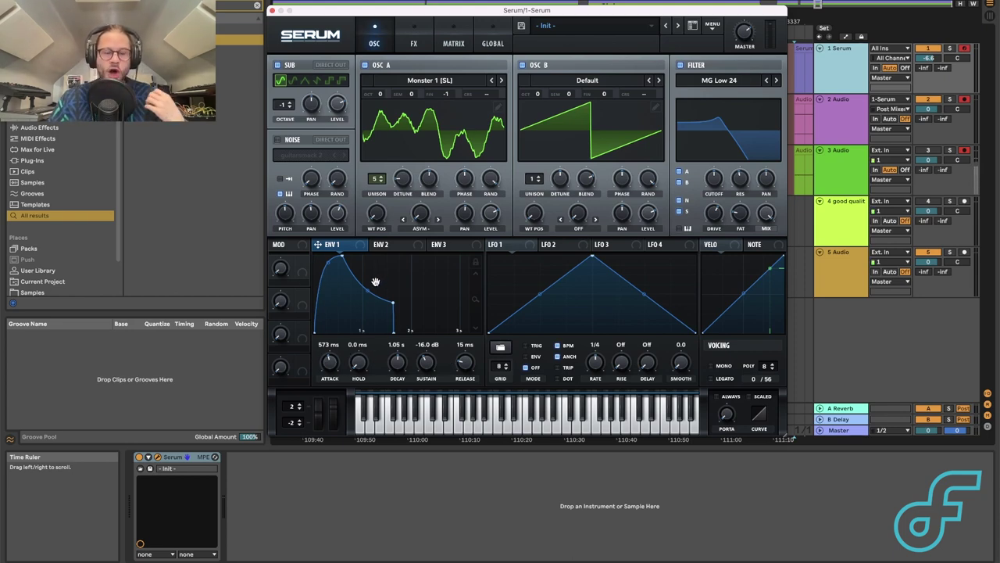
left_click(428, 425)
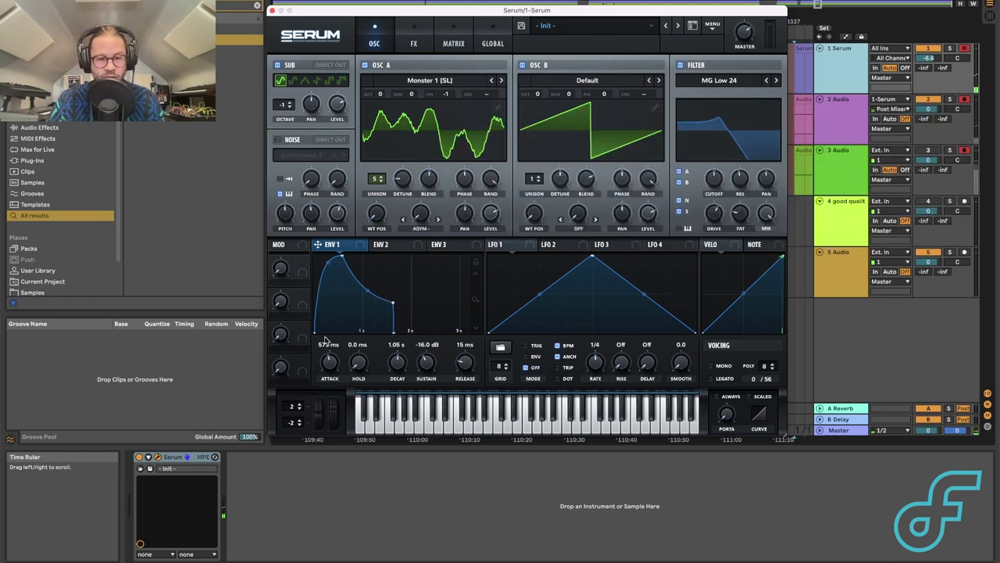
- Set ENV 1's hold to 1.06 s and its sustain to -20.1 dB while playing test notes
left_click(389, 249)
left_click(337, 247)
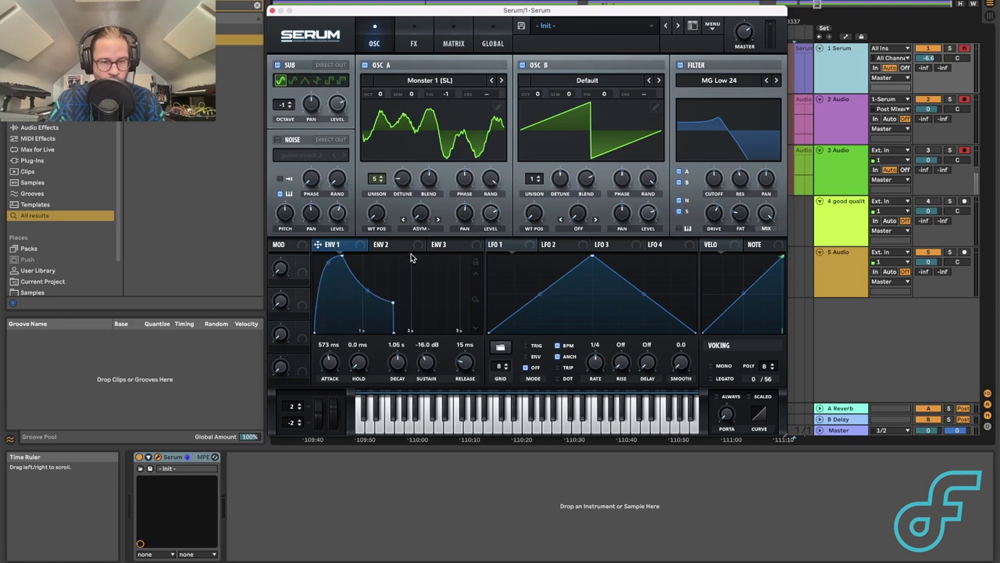
left_click(430, 428)
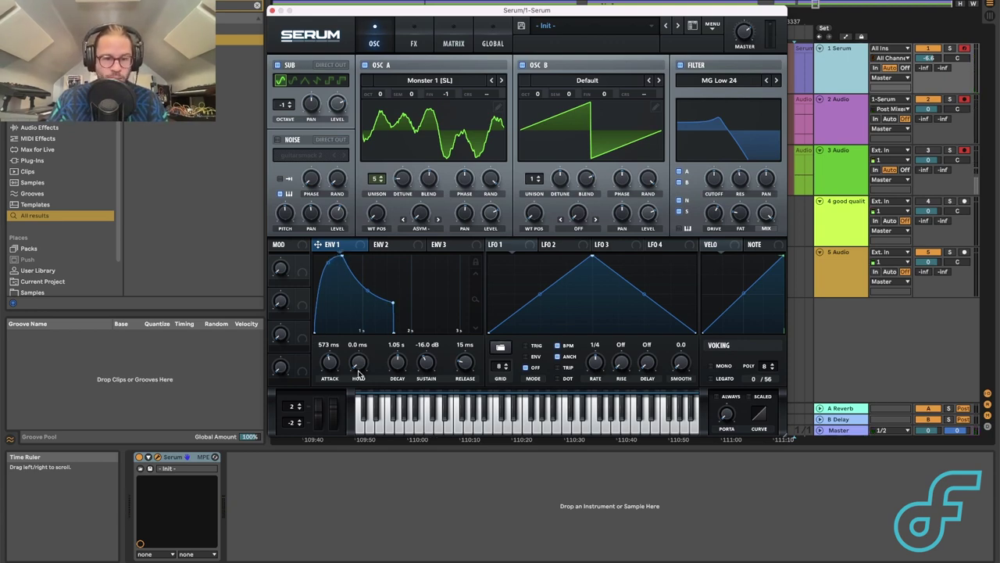
mouse_move(359, 373)
left_mouse_down()
mouse_move(369, 313)
mouse_move(359, 375)
mouse_move(362, 361)
left_mouse_up()
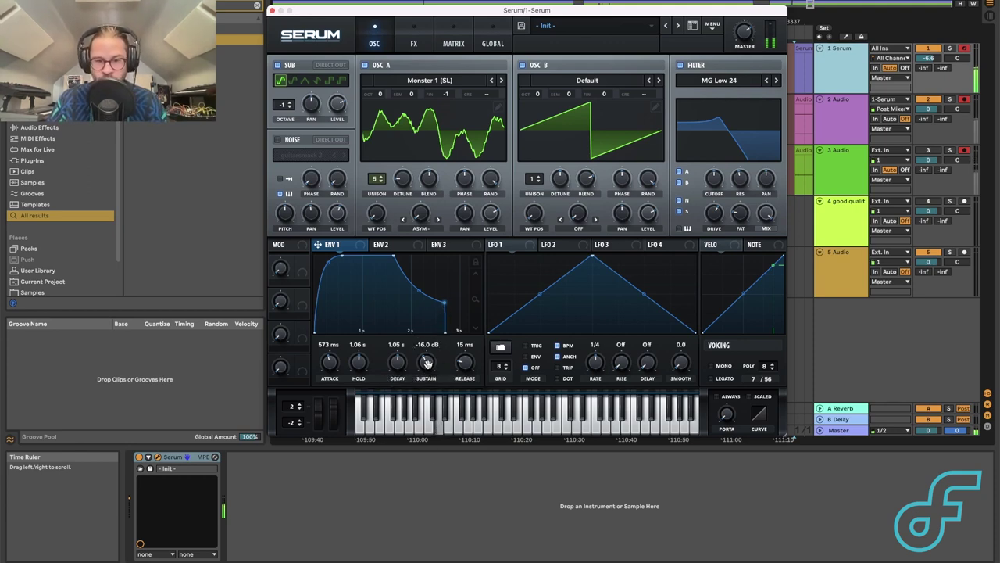
mouse_move(427, 363)
left_mouse_down()
mouse_move(433, 280)
mouse_move(416, 394)
mouse_move(417, 364)
left_mouse_up()
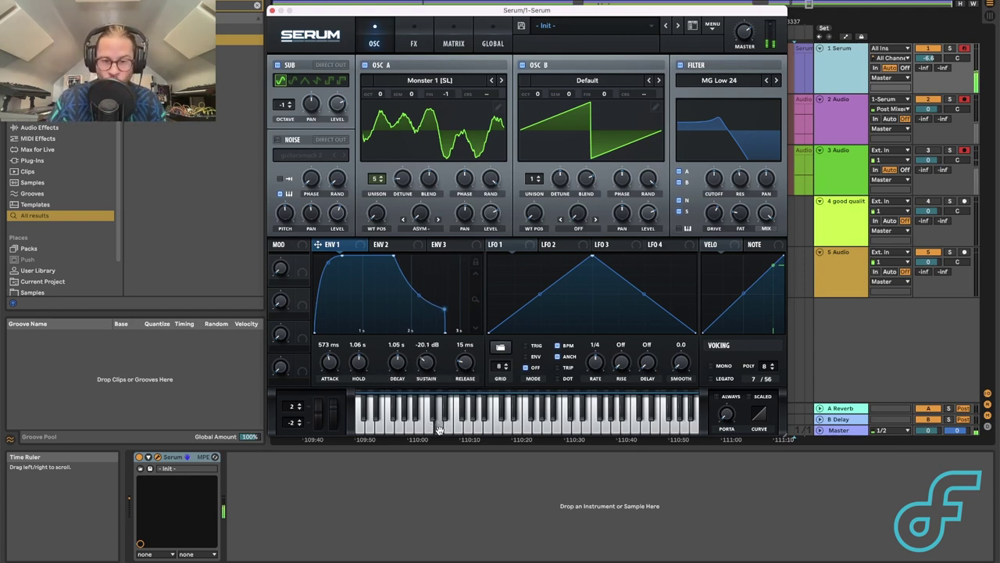
- Audition a 1.89 s release on ENV 1 and settle the release at 525 ms
left_click_drag(464, 365, 471, 327)
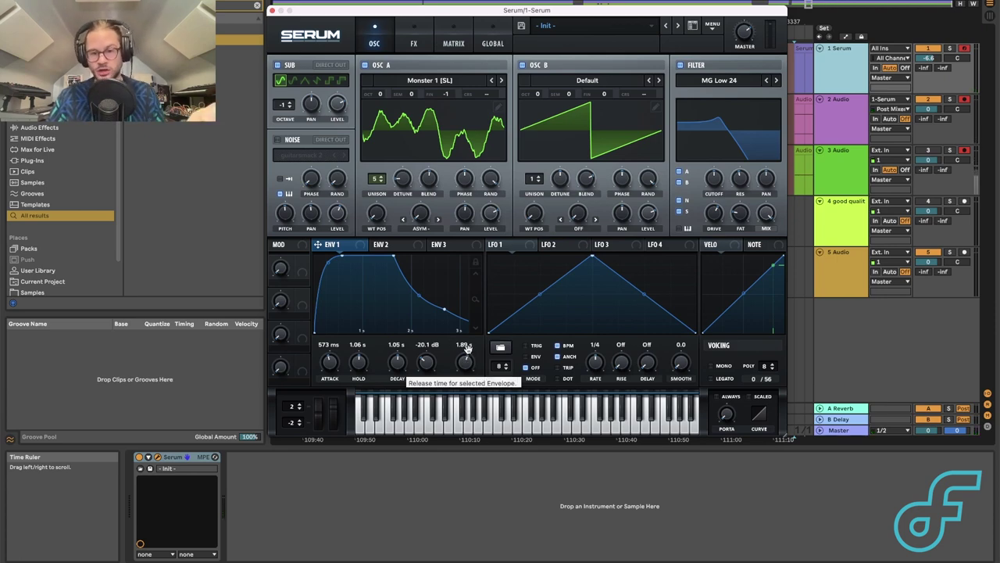
left_click_drag(466, 356, 462, 374)
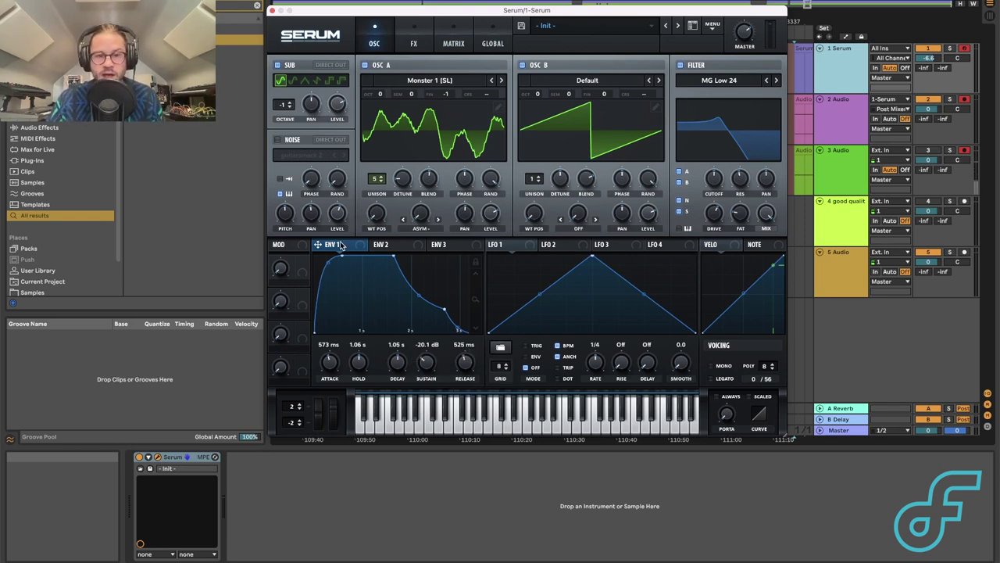
left_click_drag(360, 246, 339, 255)
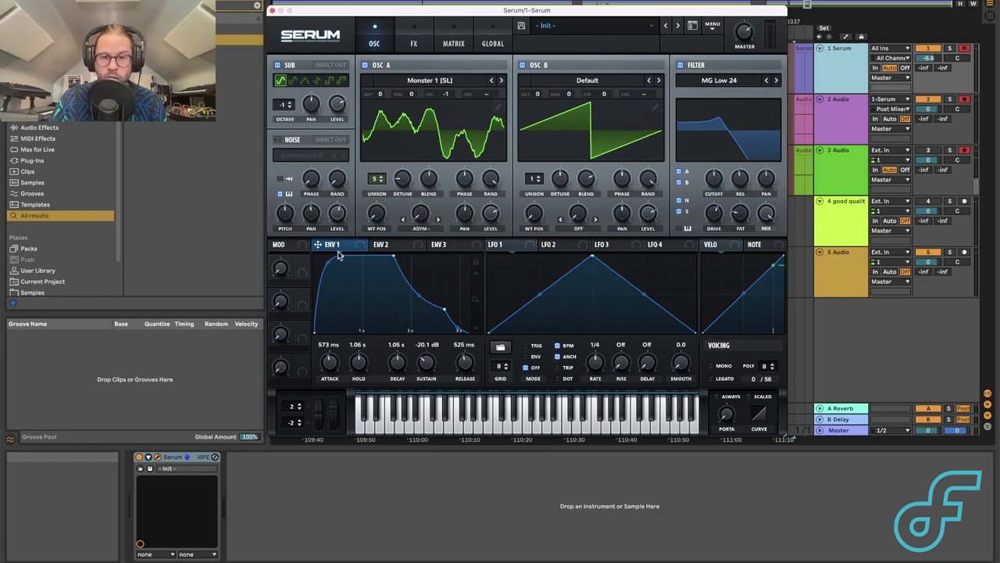
- Look briefly at ENV 2, return to ENV 1, and assign ENV 1 as a modulator of the filter's cutoff
left_click(381, 246)
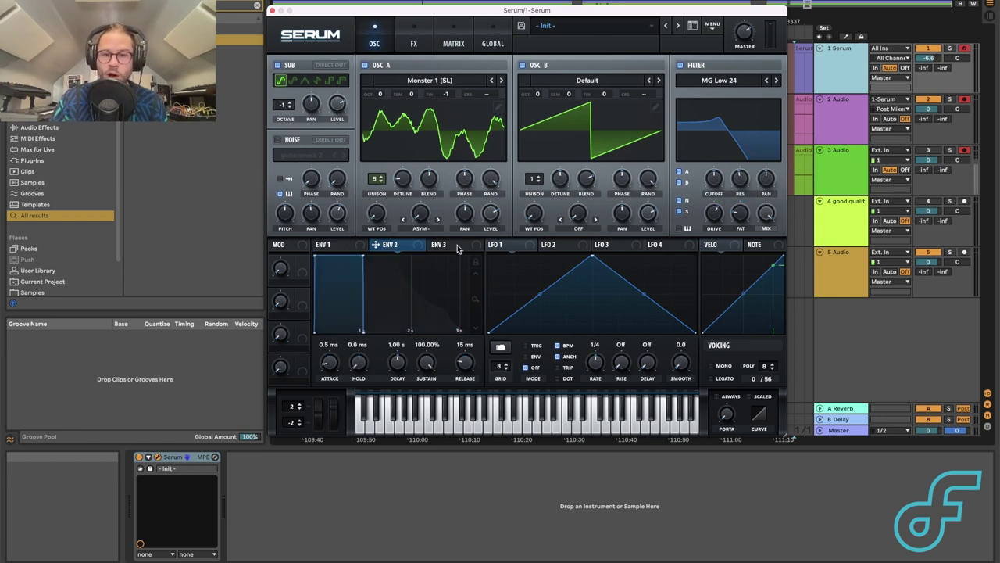
left_click(328, 245)
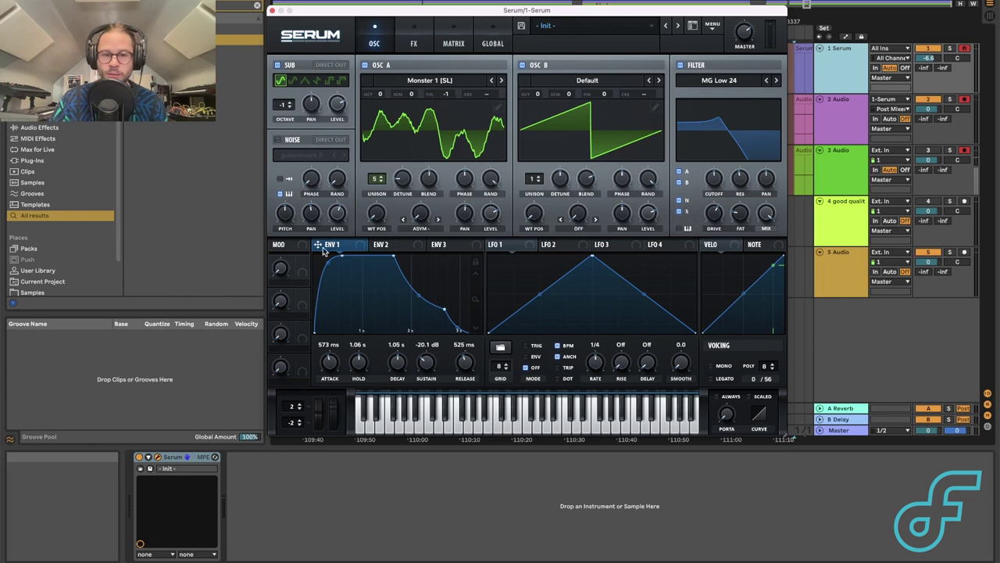
left_click_drag(338, 247, 713, 182)
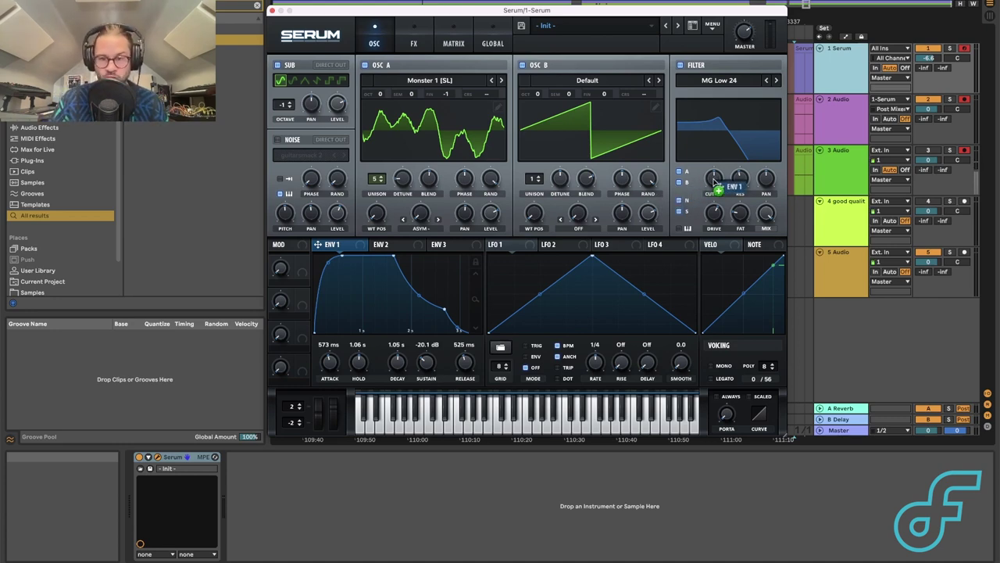
left_click_drag(713, 182, 713, 183)
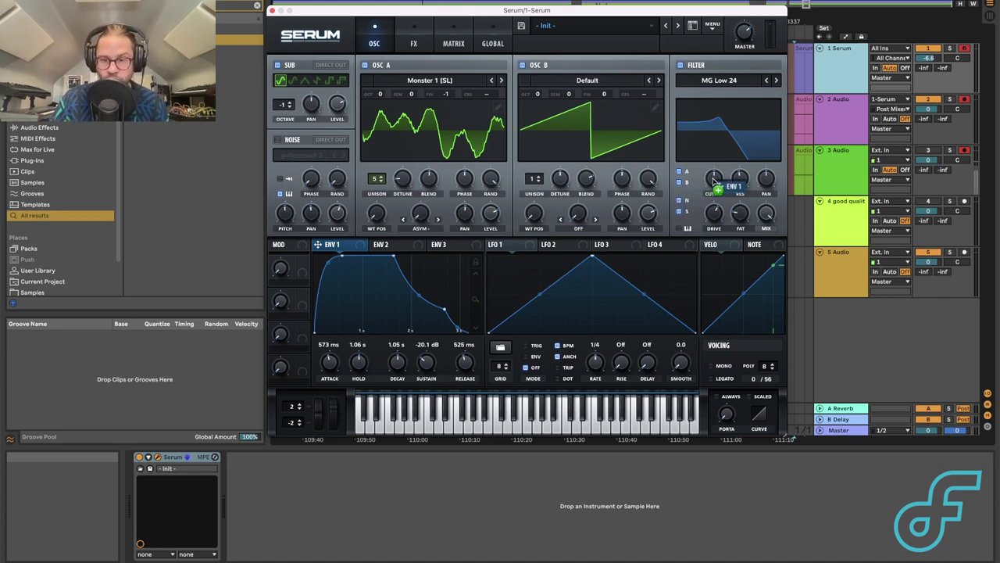
mouse_move(708, 189)
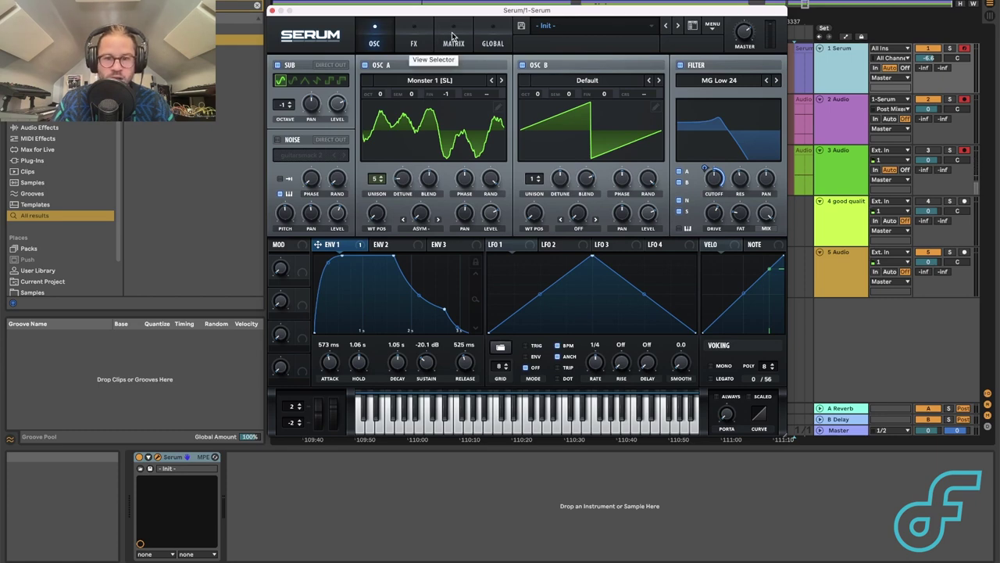
left_click_drag(347, 248, 712, 180)
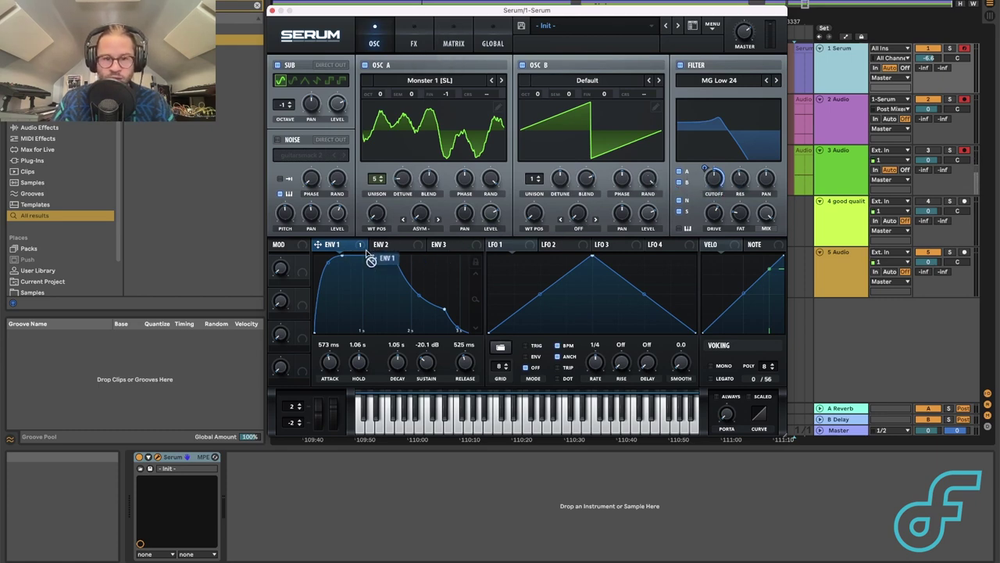
- Examine the Env 1 to Fil Cutoff routing in the modulation matrix and return to the oscillator view
left_click(450, 39)
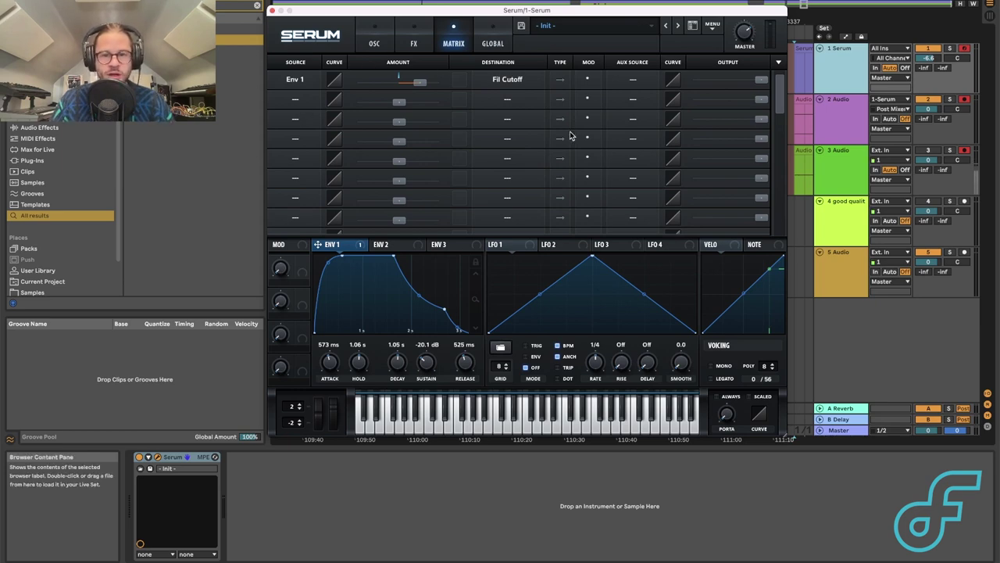
left_click(374, 42)
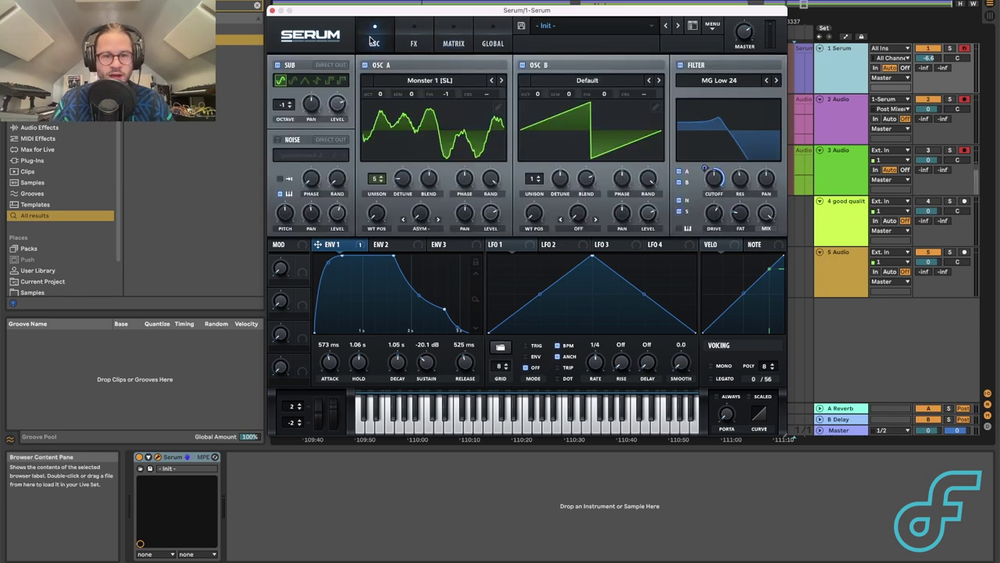
left_click(455, 36)
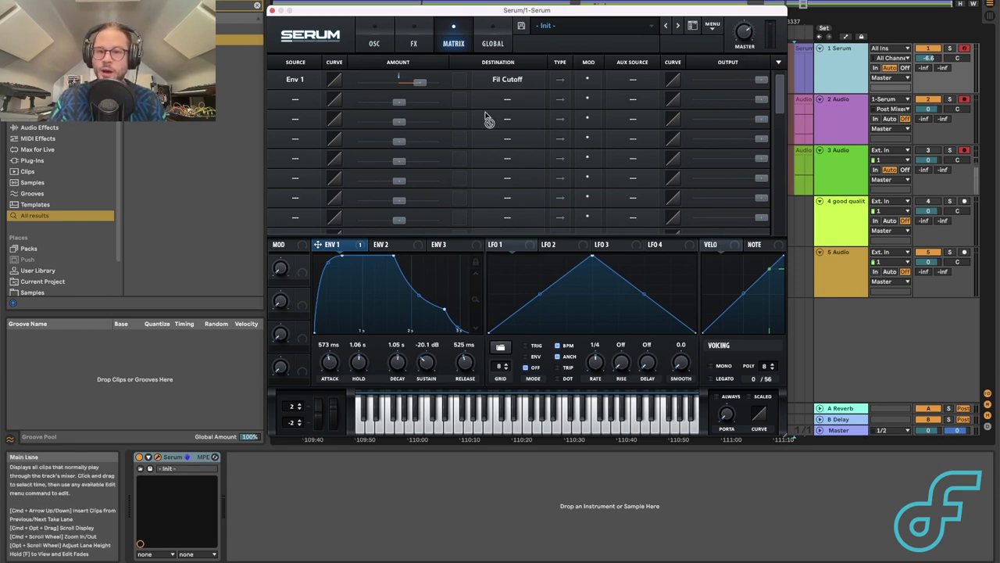
left_click(370, 35)
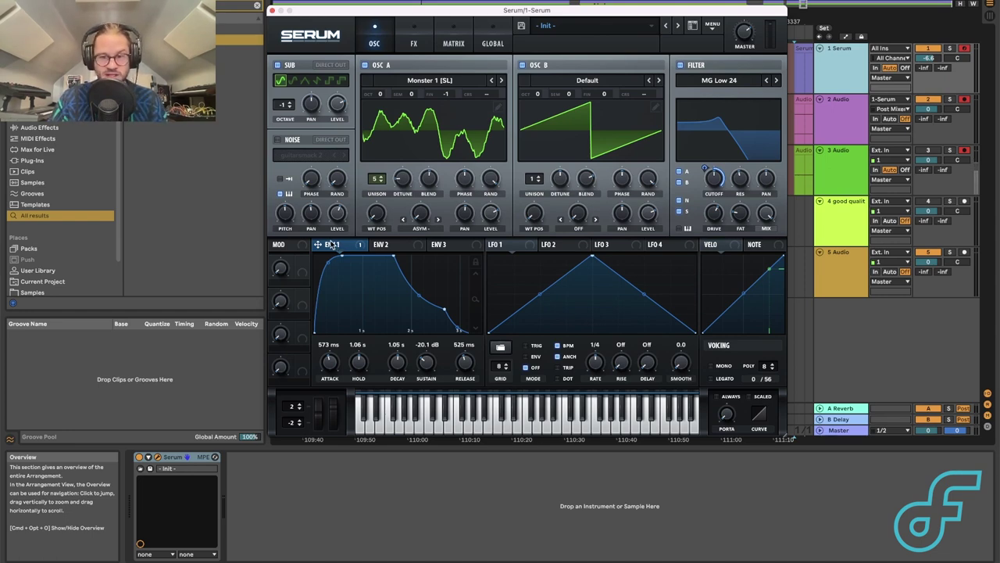
- Inspect the Env 1 modulation amount on the filter's cutoff through its assignment handle
mouse_move(716, 185)
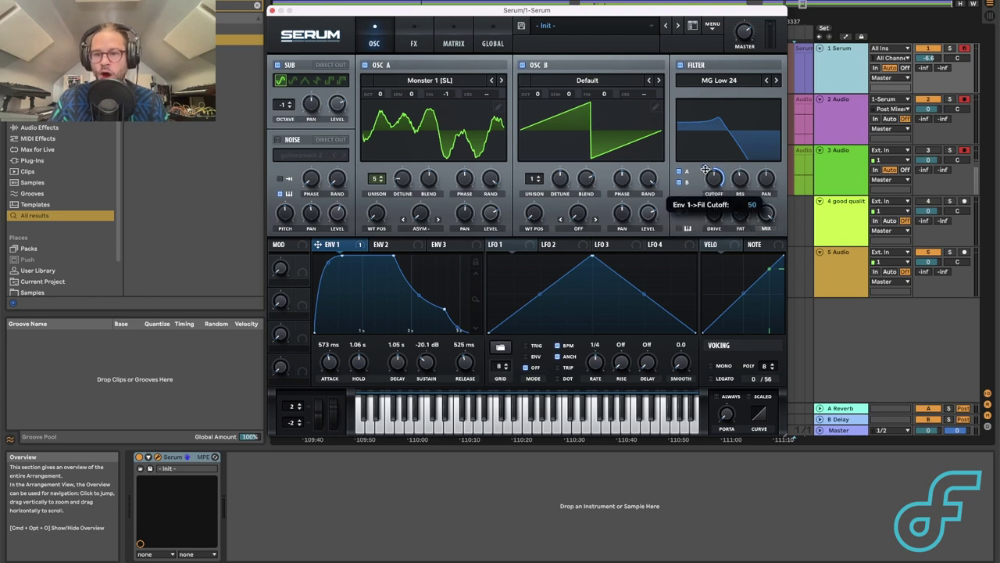
mouse_move(704, 169)
left_mouse_down()
mouse_move(693, 202)
mouse_move(693, 150)
mouse_move(685, 230)
mouse_move(681, 198)
mouse_move(705, 165)
left_mouse_up()
right_click(706, 166)
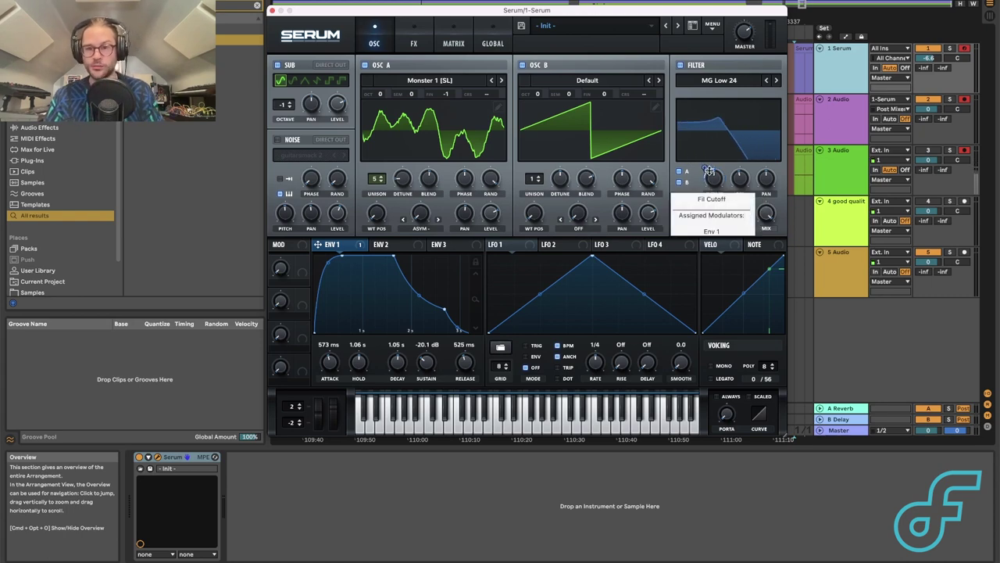
- Raise the Env 1 to Fil Cutoff modulation amount in the modulation matrix and return to the oscillator view
left_click(702, 173)
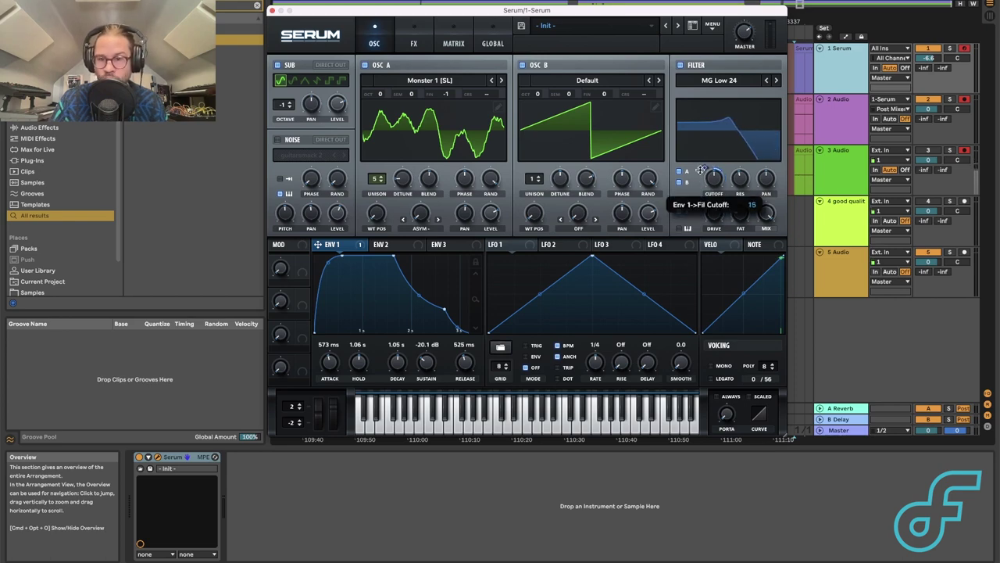
left_click(457, 42)
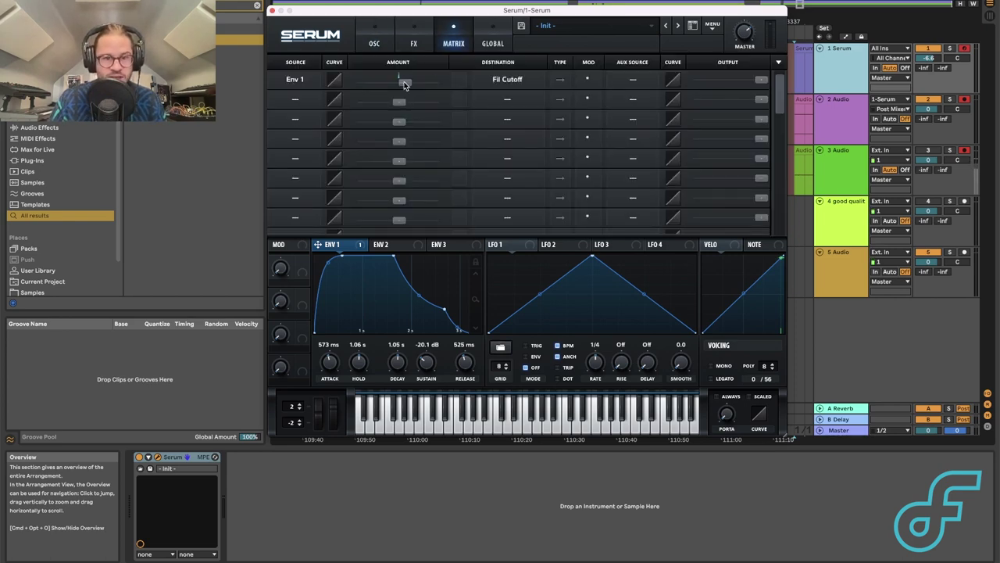
left_click_drag(405, 85, 430, 94)
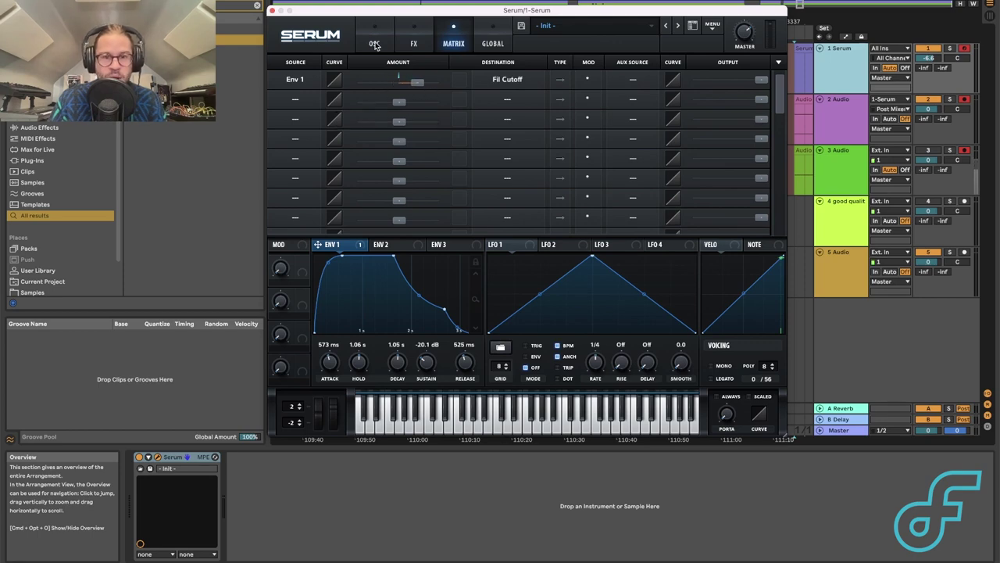
left_click(373, 43)
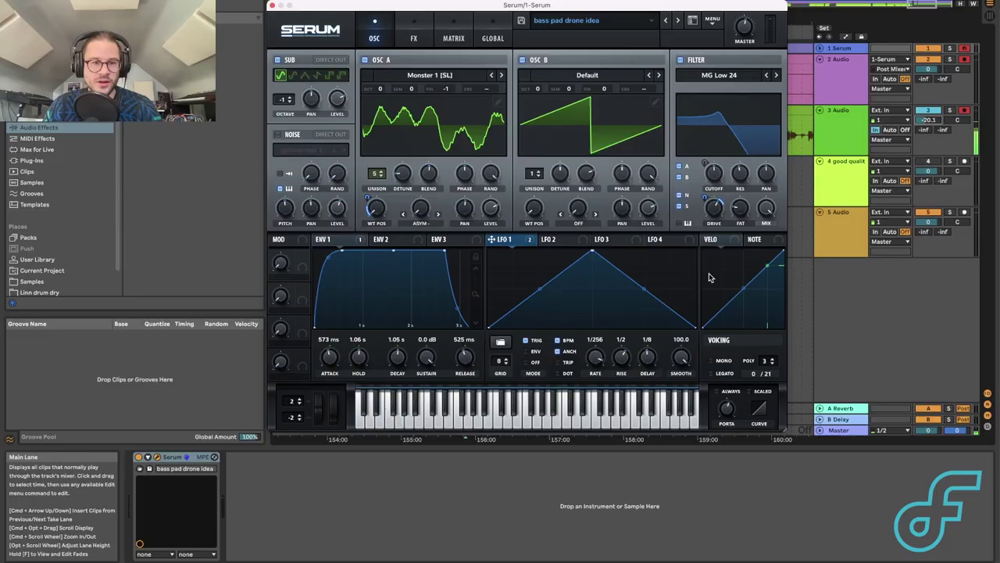
- Remove all modulators from oscillator A's wavetable position in the bass pad drone idea patch
right_click(368, 199)
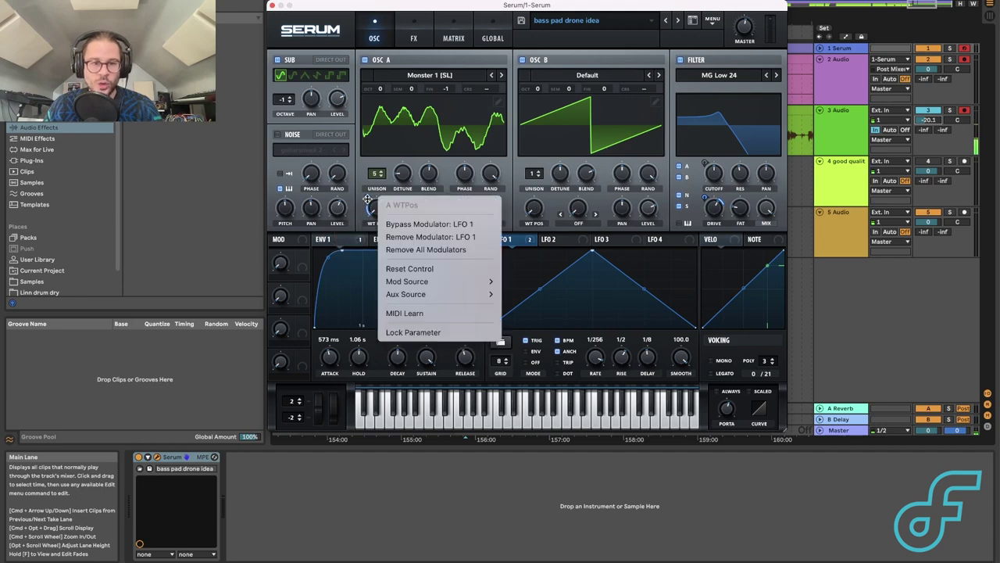
left_click(426, 249)
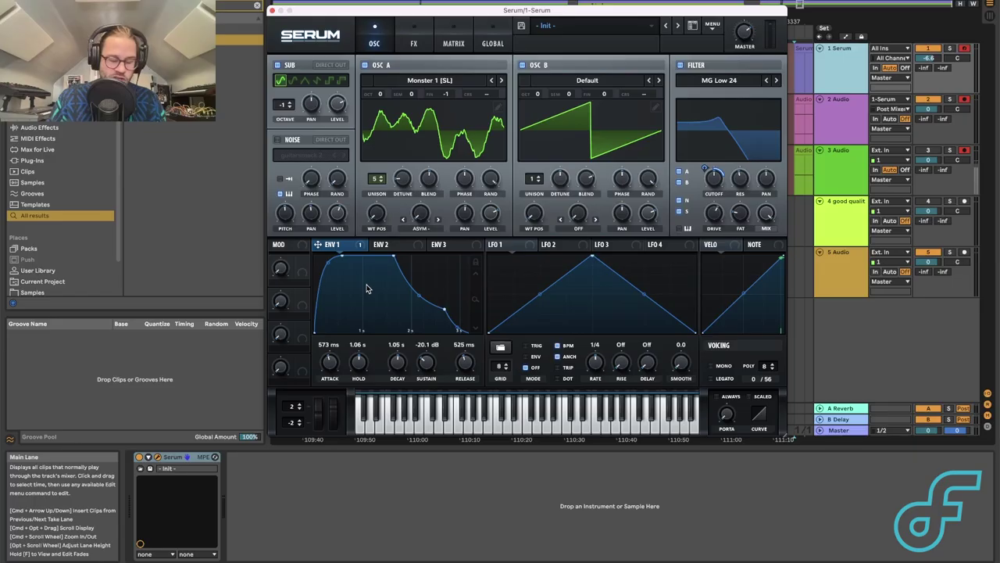
- Look through ENV 2 and ENV 3, check ENV 1's modulation destinations, and return to ENV 1
left_click(407, 247)
left_click(447, 248)
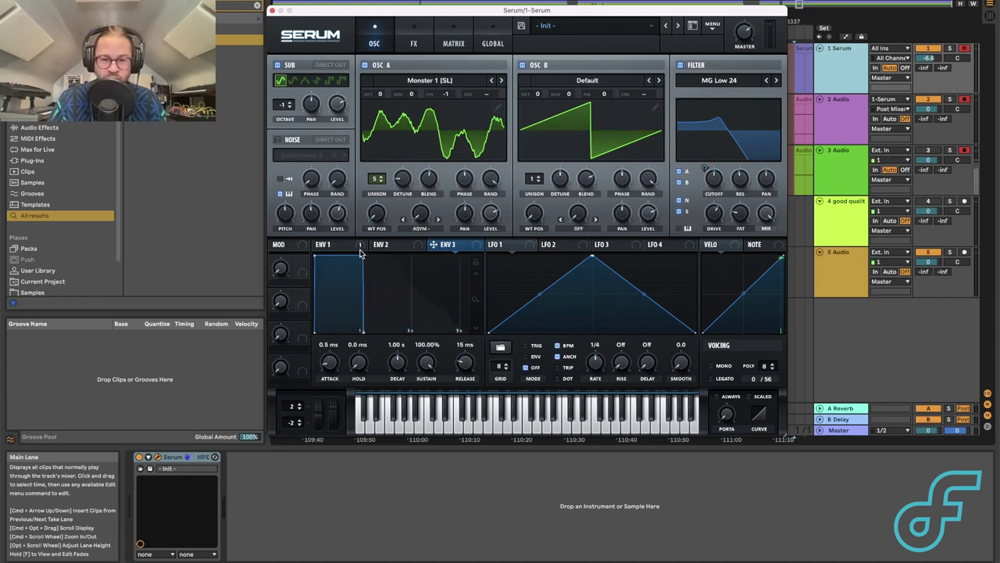
mouse_move(356, 254)
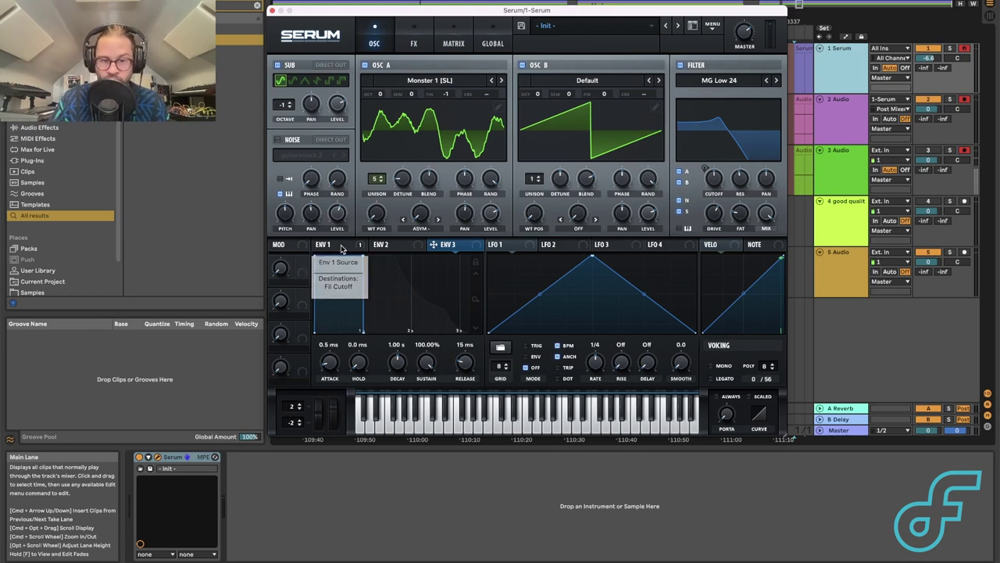
left_click(391, 248)
left_click(344, 248)
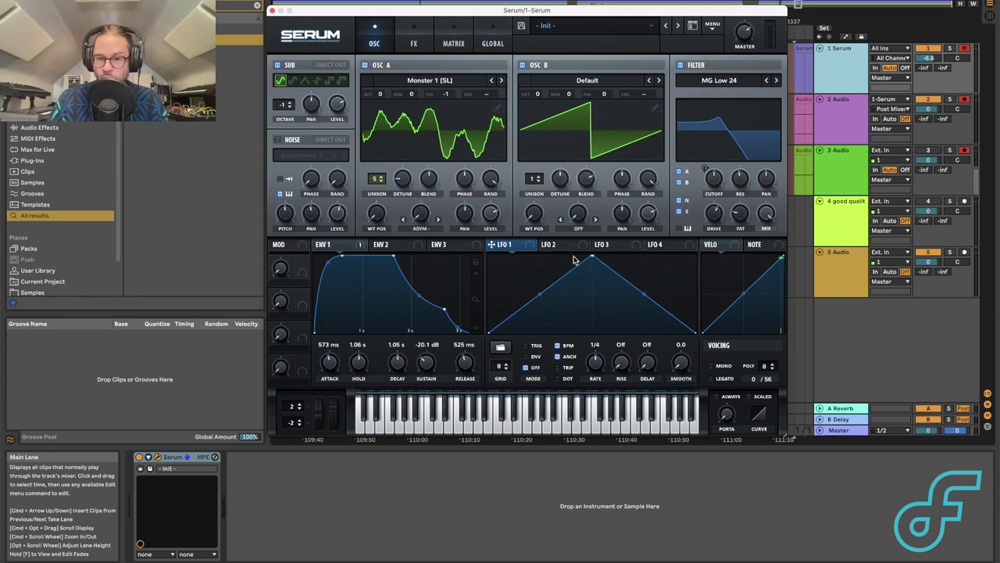
- Set LFO 1 to TRIG mode and assign it as a modulator of the filter's drive
left_click(530, 346)
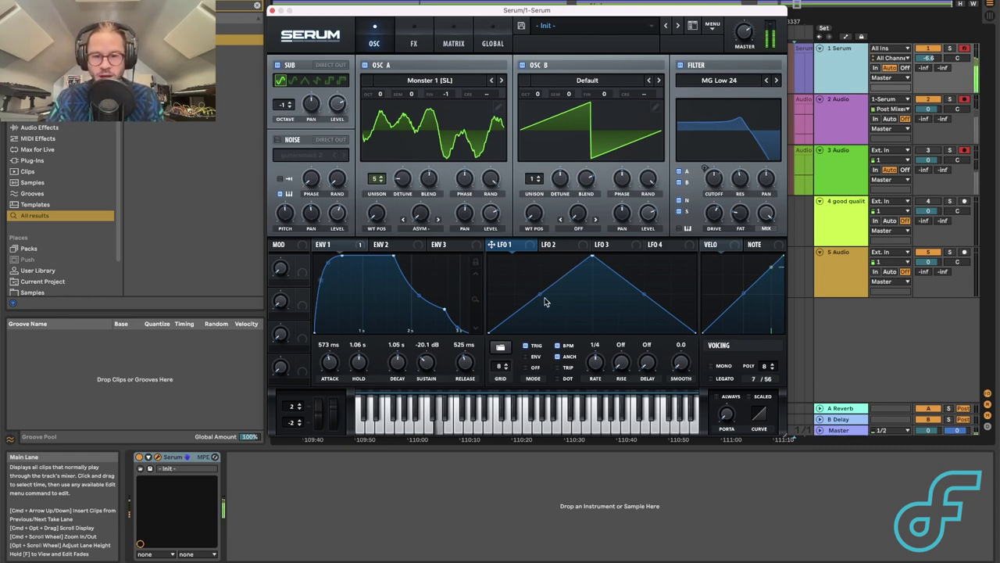
left_click(559, 356)
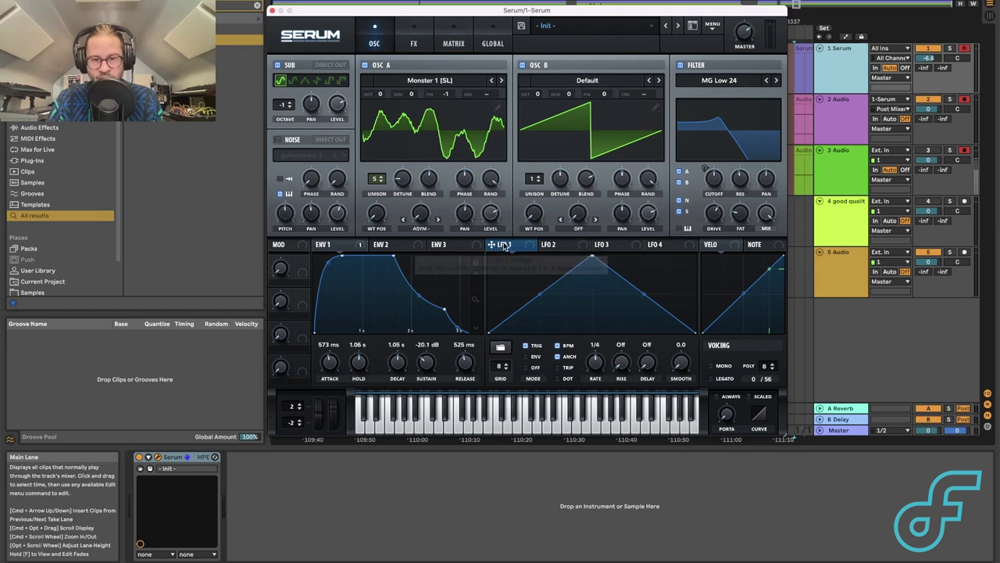
left_click_drag(515, 247, 703, 202)
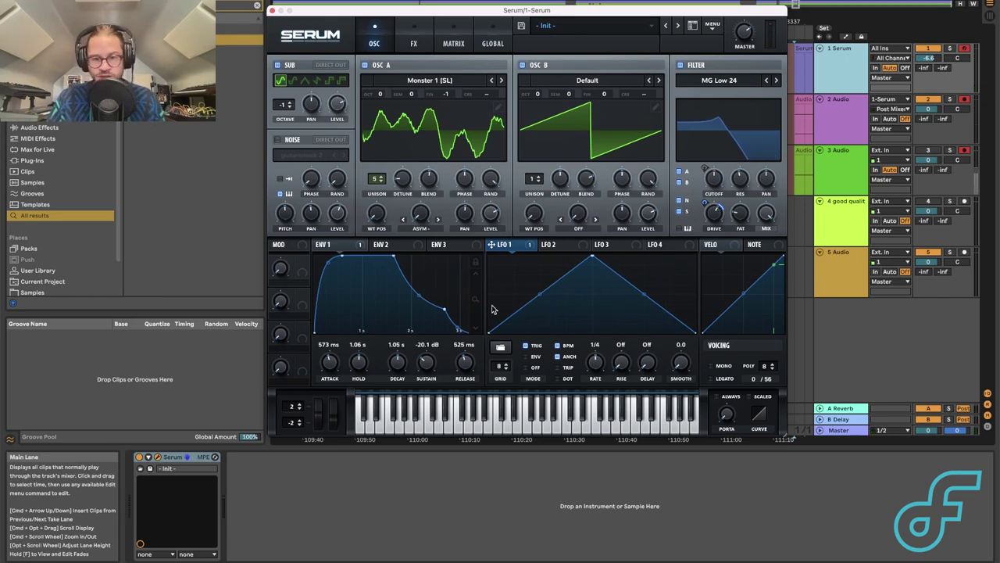
- Try ENV mode on LFO 1, set the mode to OFF, and assign LFO 1 to oscillator A's wavetable position
mouse_move(527, 349)
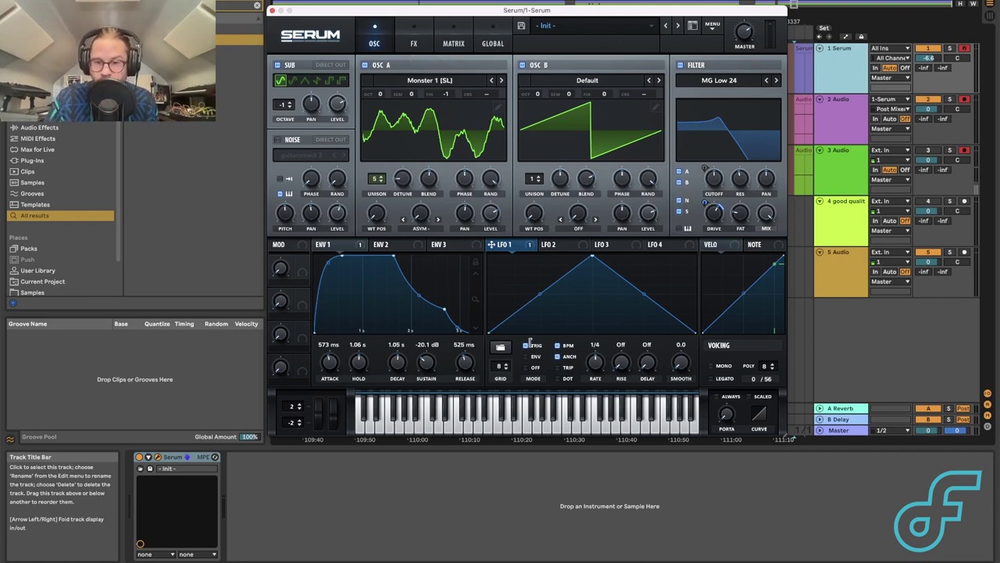
left_click(533, 357)
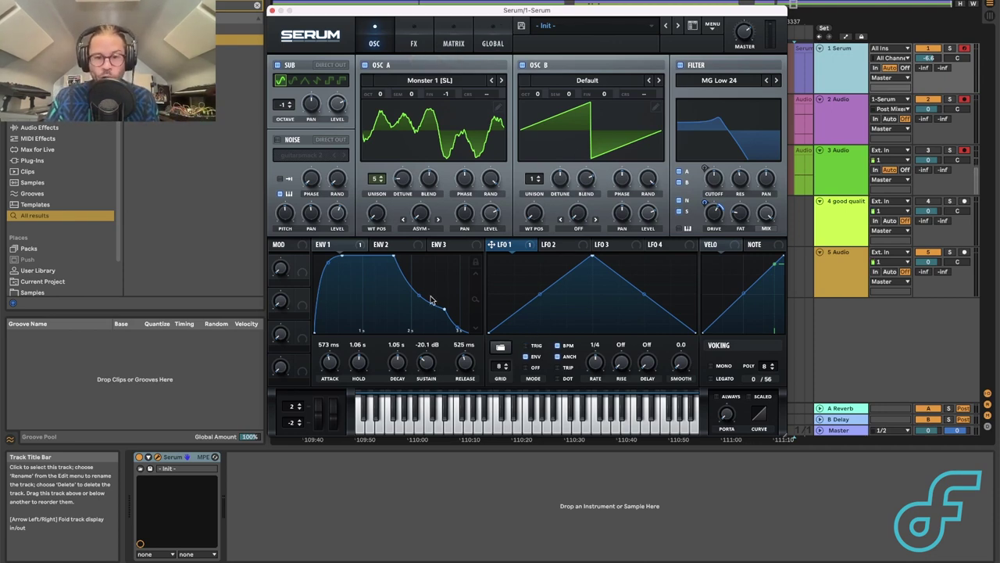
left_click(529, 367)
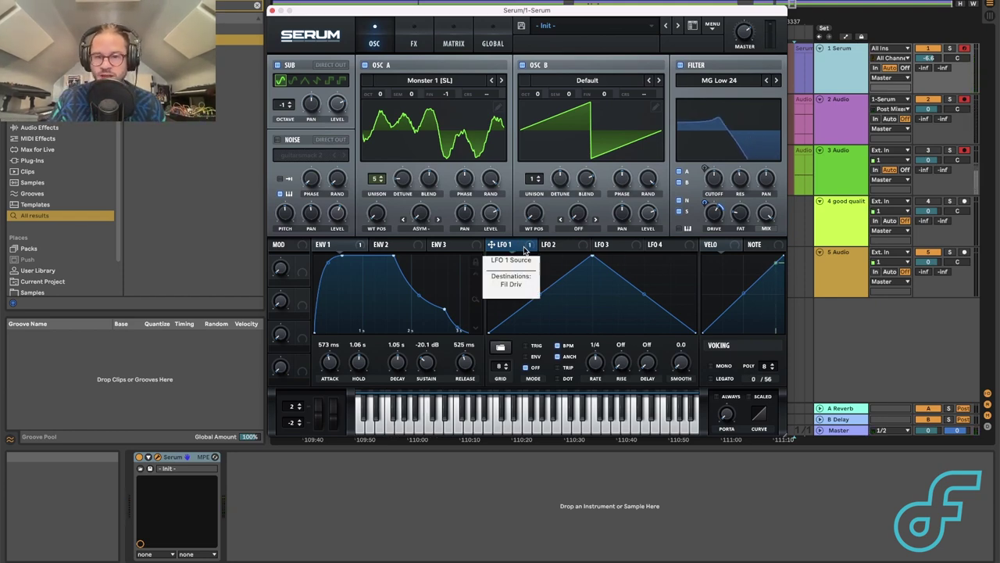
left_click_drag(525, 249, 377, 214)
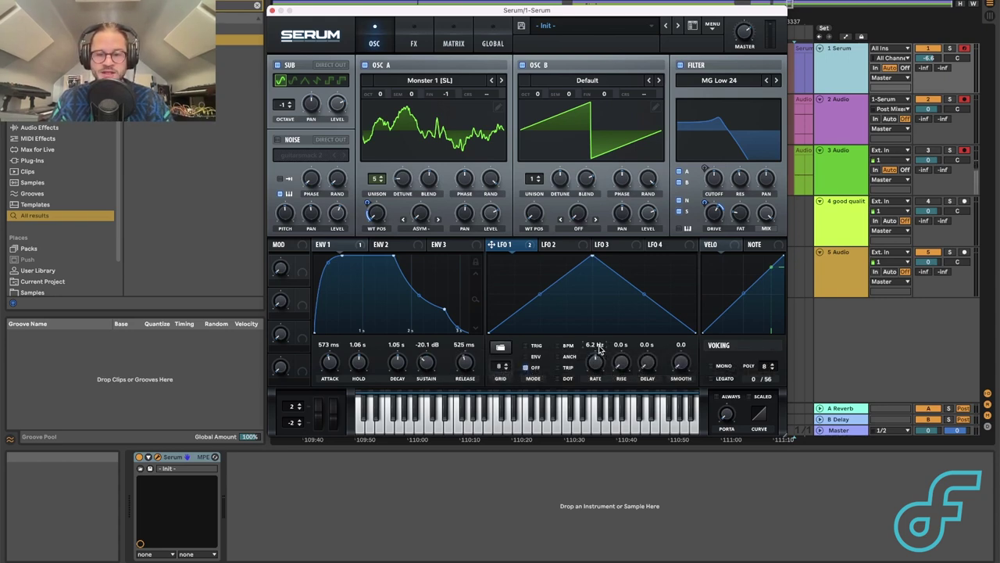
- Compare LFO 1's rate in hertz and in BPM sync, settling on BPM sync at 1/4 with TRIG mode
left_click_drag(598, 349, 595, 347)
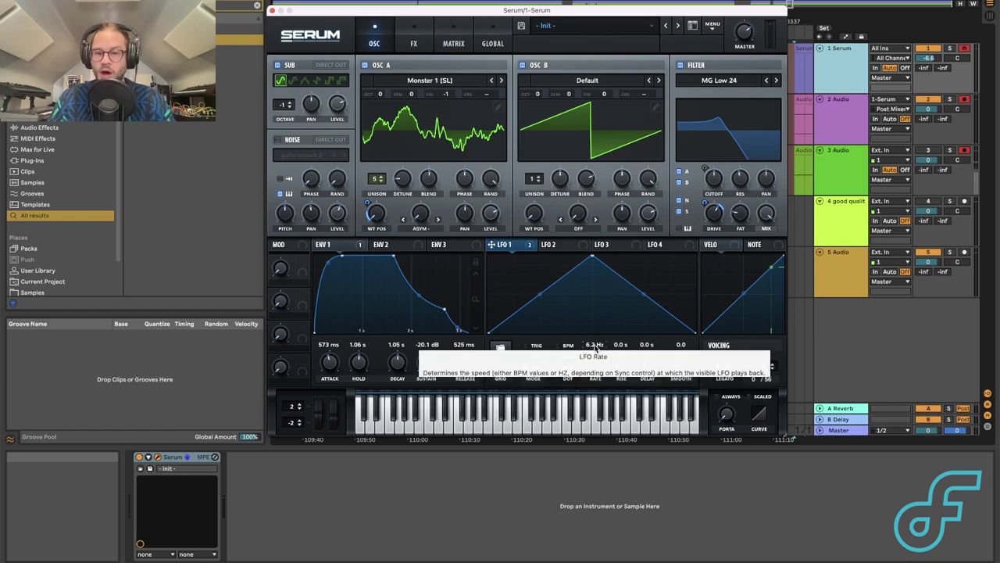
left_click(557, 345)
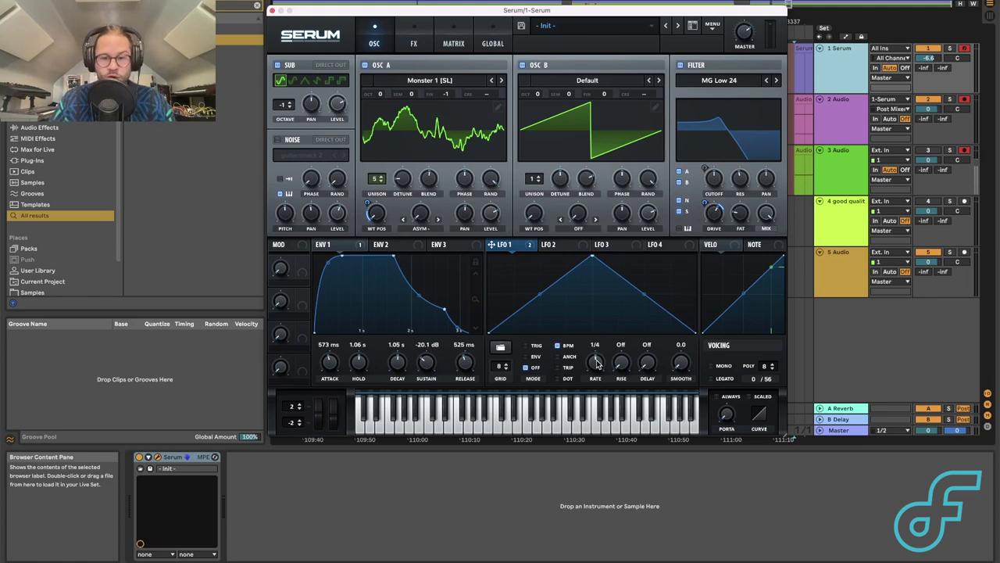
left_click_drag(596, 364, 637, 371)
left_click(556, 346)
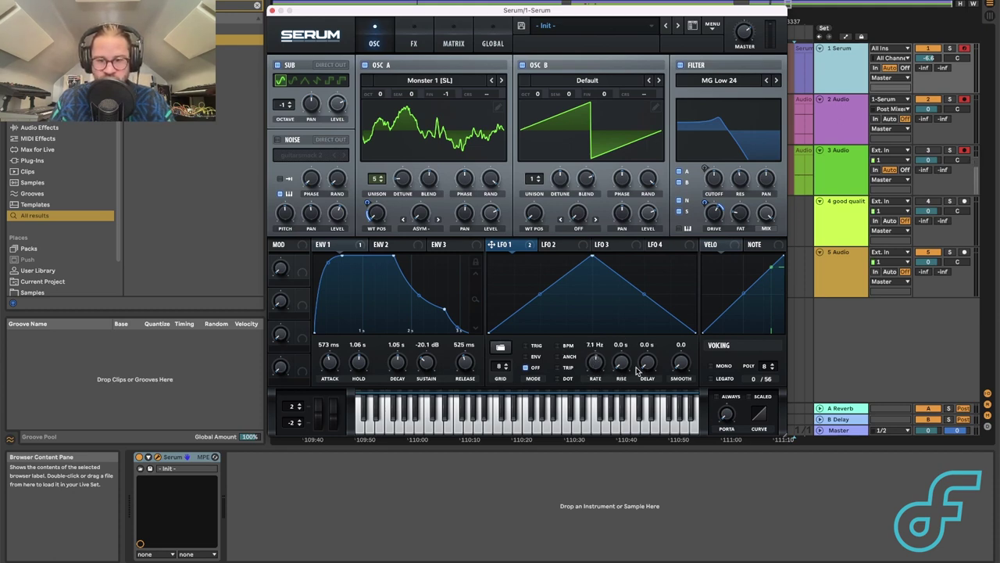
left_click(527, 345)
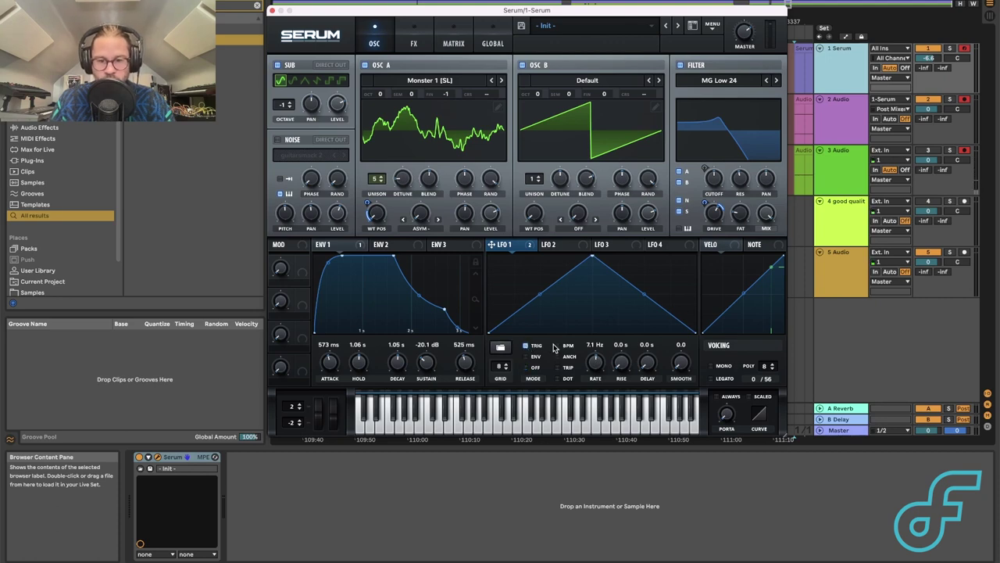
left_click(556, 345)
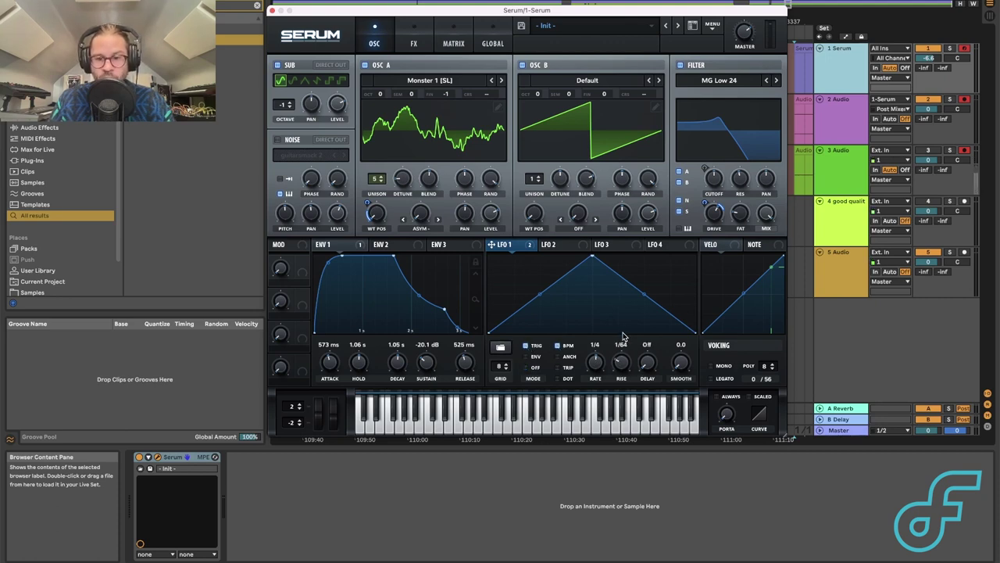
- Turn LFO 1's rise off, audition the rise control with held notes, and settle it at 1/2
left_click_drag(622, 336, 622, 377)
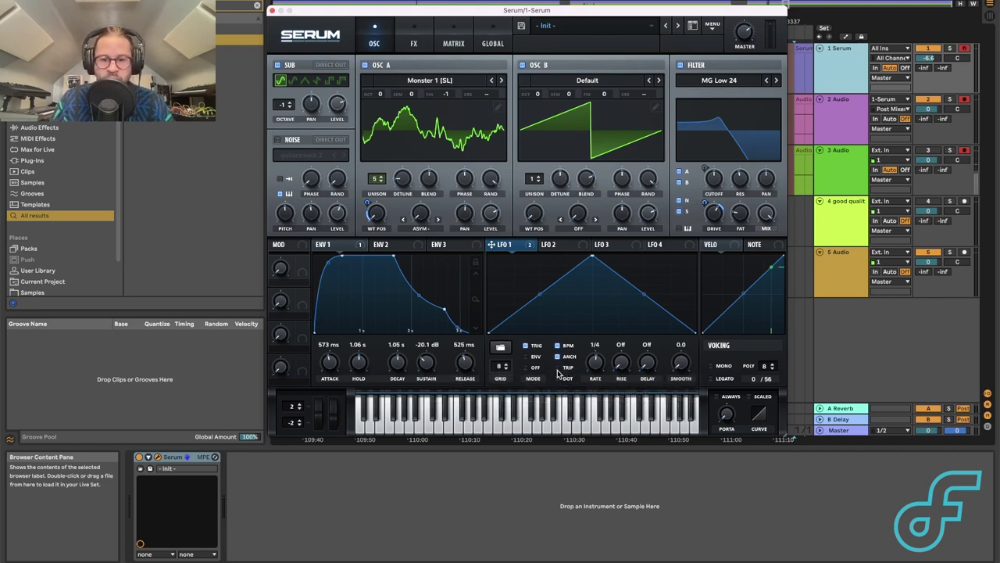
left_click(559, 380)
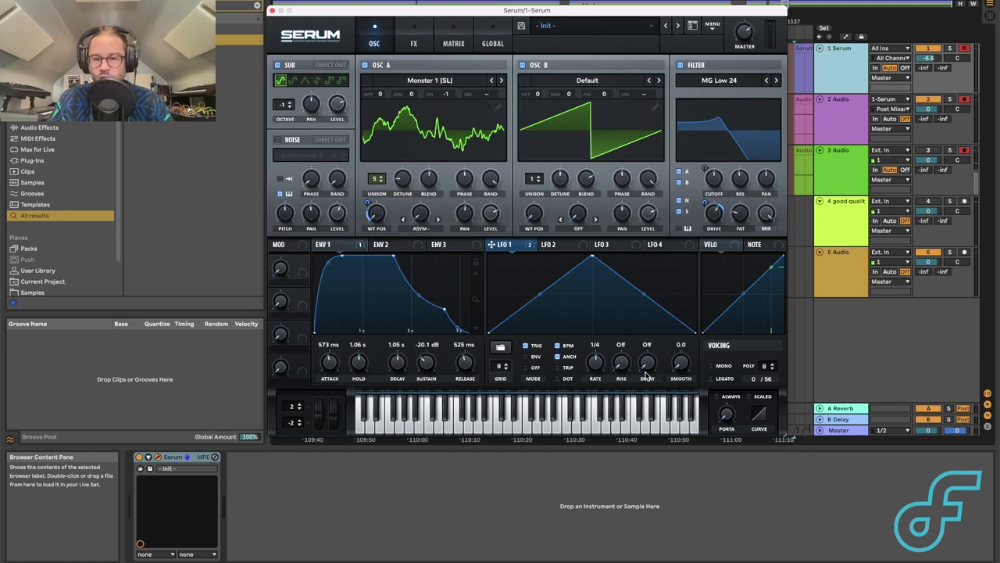
left_click_drag(619, 372, 641, 332)
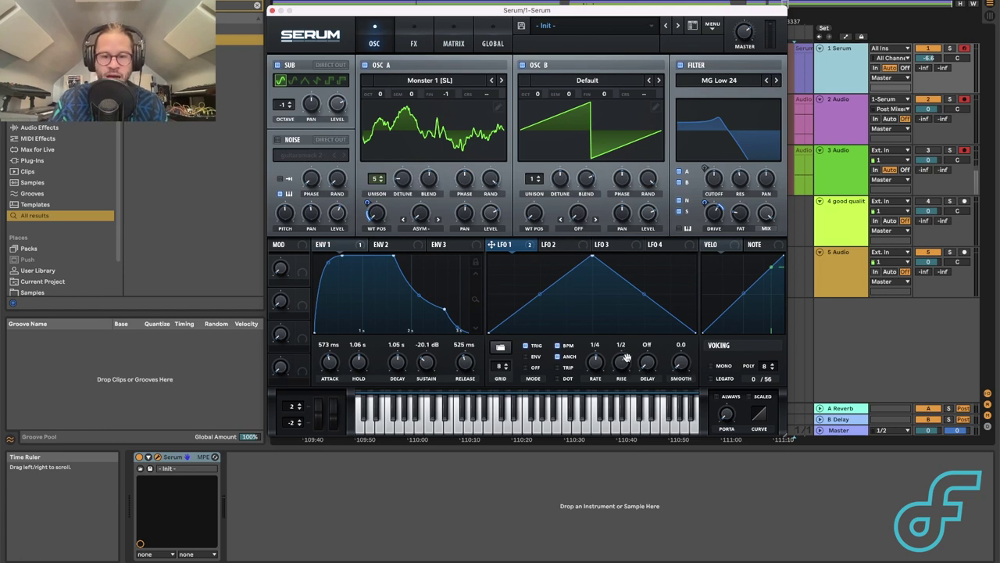
left_click_drag(626, 353, 624, 370)
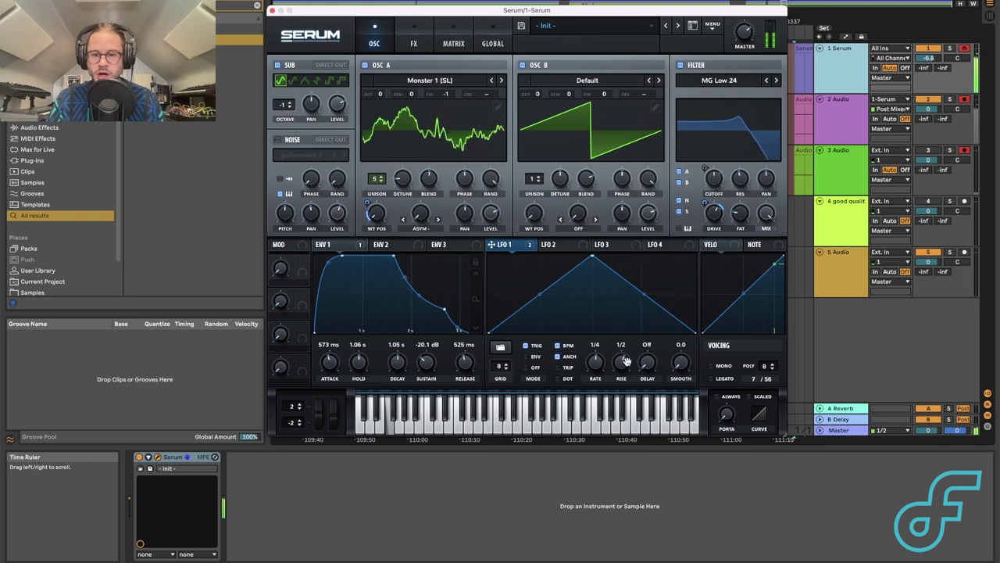
mouse_move(629, 361)
left_mouse_down()
mouse_move(616, 389)
mouse_move(618, 312)
mouse_move(628, 365)
left_mouse_up()
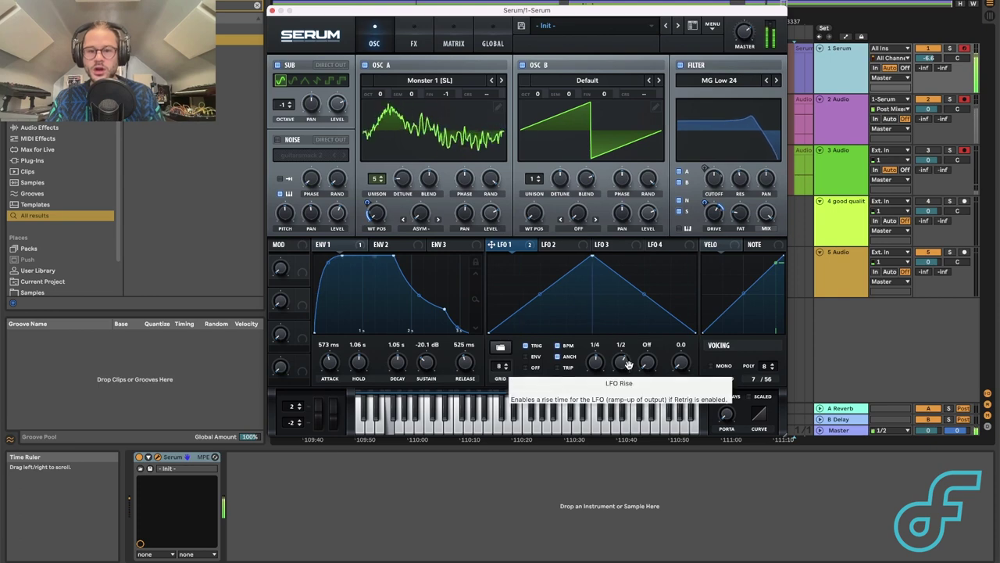
left_click_drag(622, 361, 619, 286)
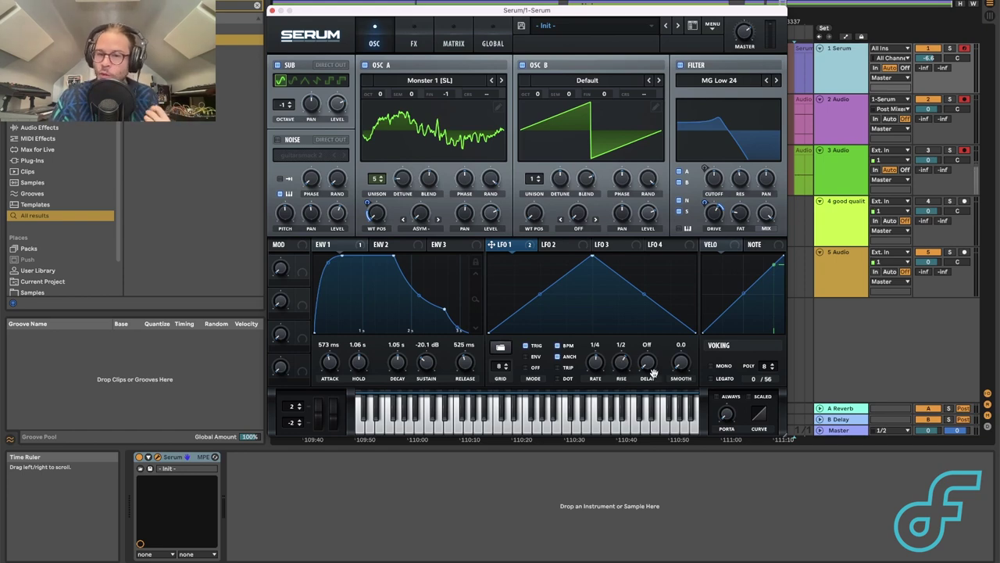
- Set LFO 1's delay to 1/8 and its smooth amount to 88.2
mouse_move(654, 357)
left_mouse_down()
mouse_move(648, 322)
mouse_move(648, 349)
left_mouse_up()
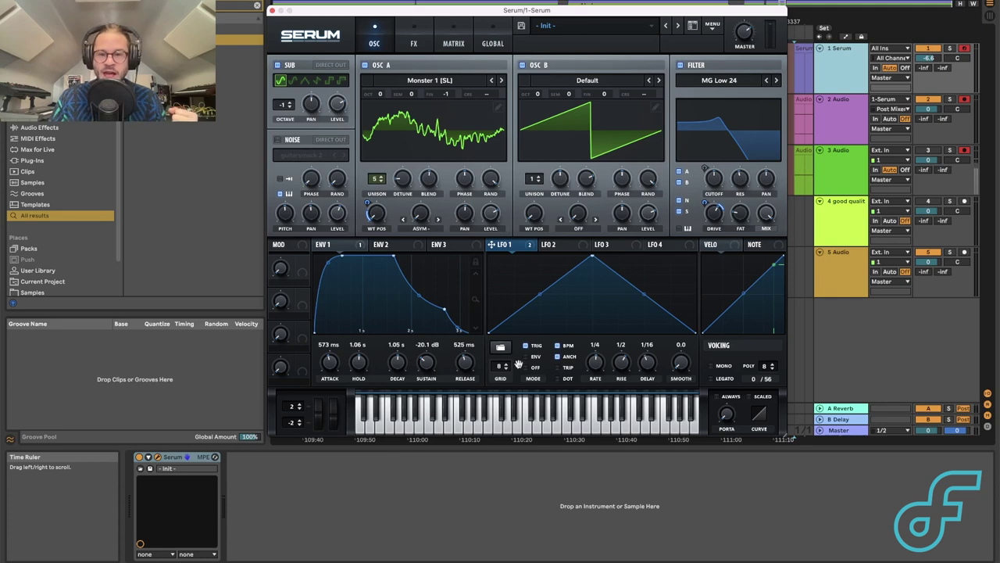
left_click_drag(649, 358, 655, 365)
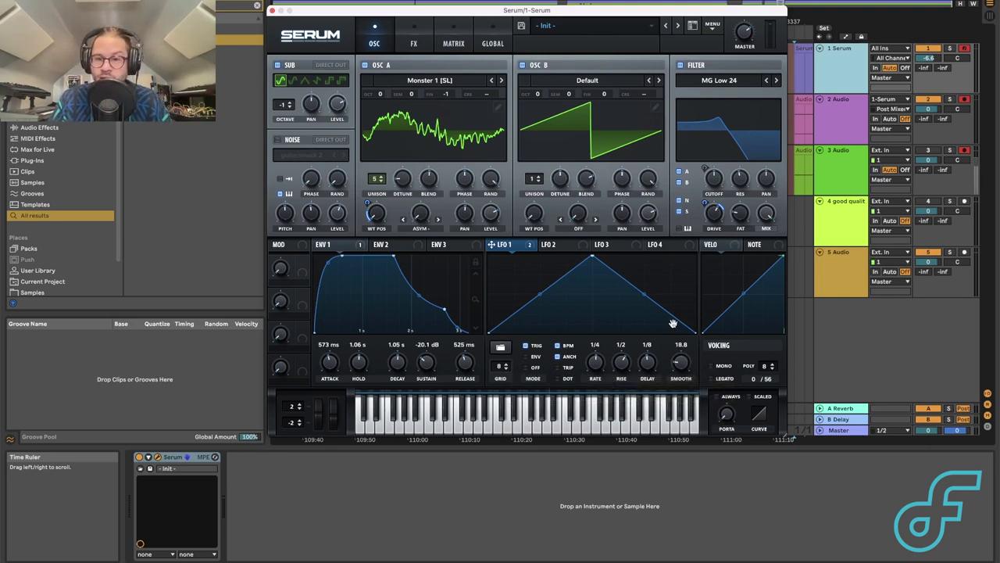
left_click_drag(682, 389, 676, 234)
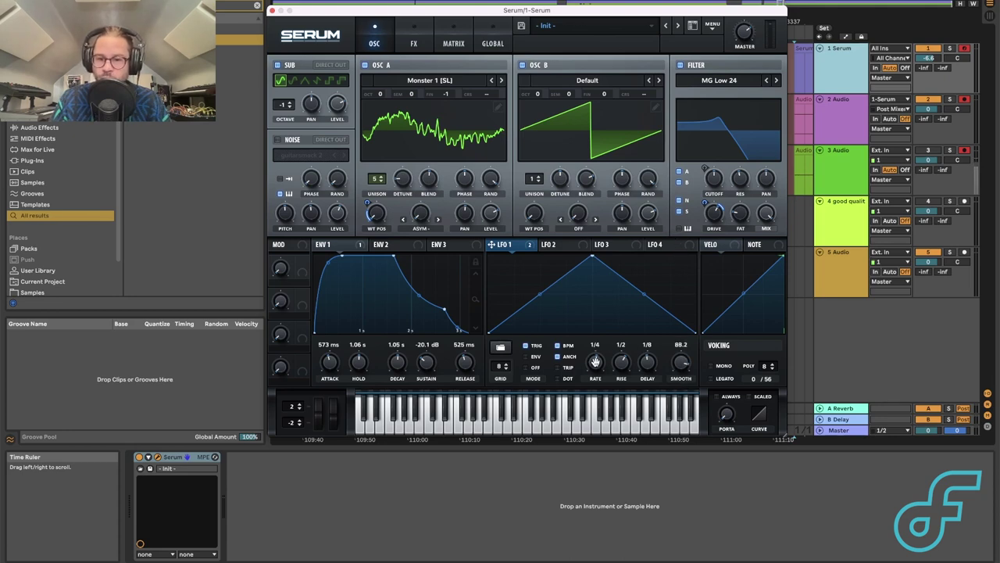
- Set LFO 1's rate to 1/256 after trying the fast setting, and audition the smooth control before resetting it to 0.0
left_click_drag(596, 361, 611, 307)
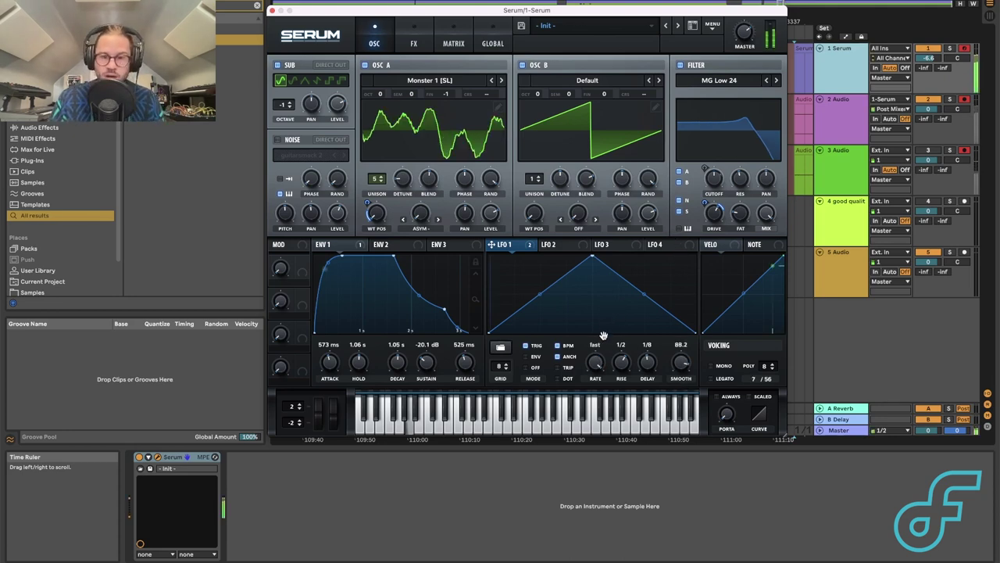
left_click_drag(595, 362, 596, 368)
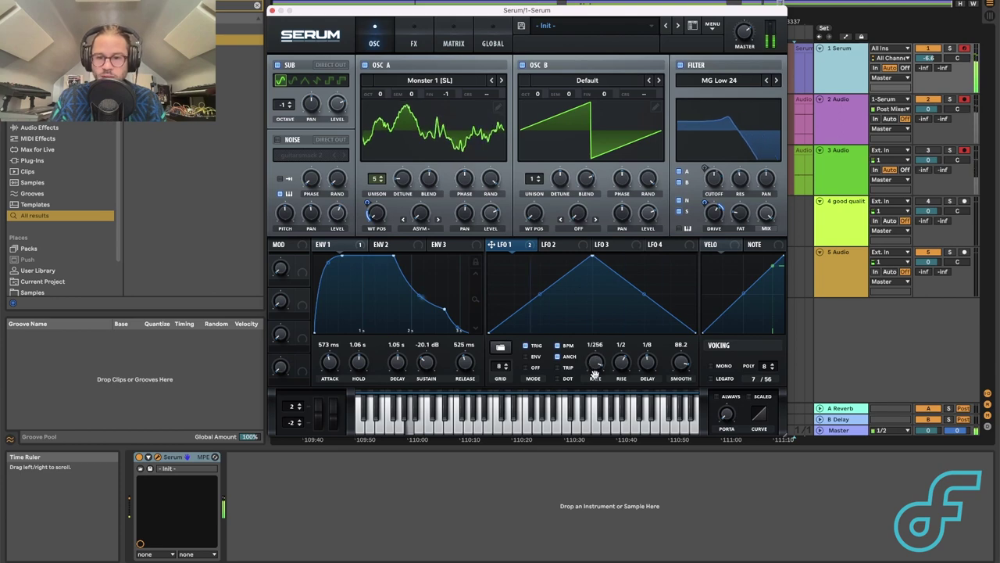
double_click(680, 363)
left_click_drag(680, 364, 670, 268)
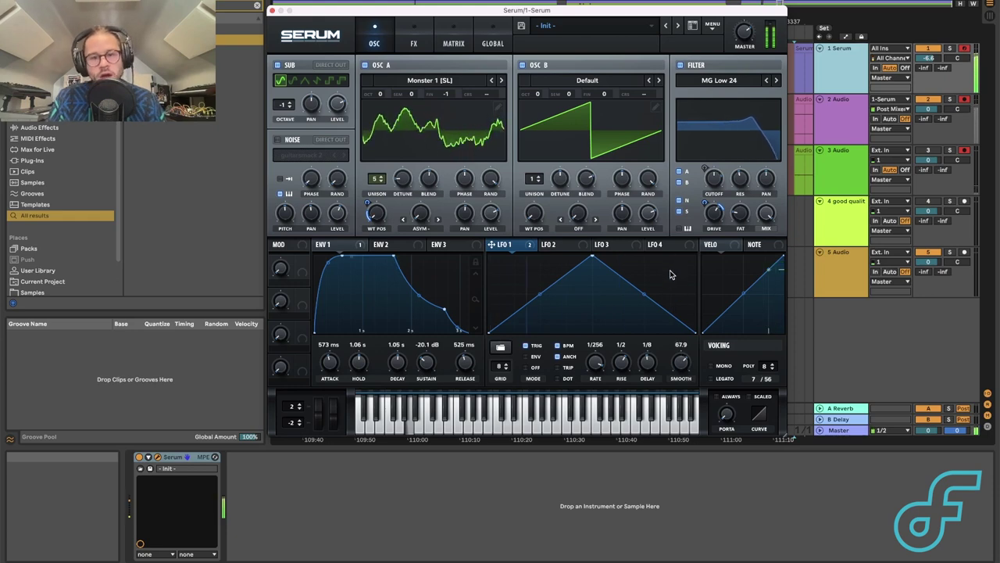
double_click(682, 368)
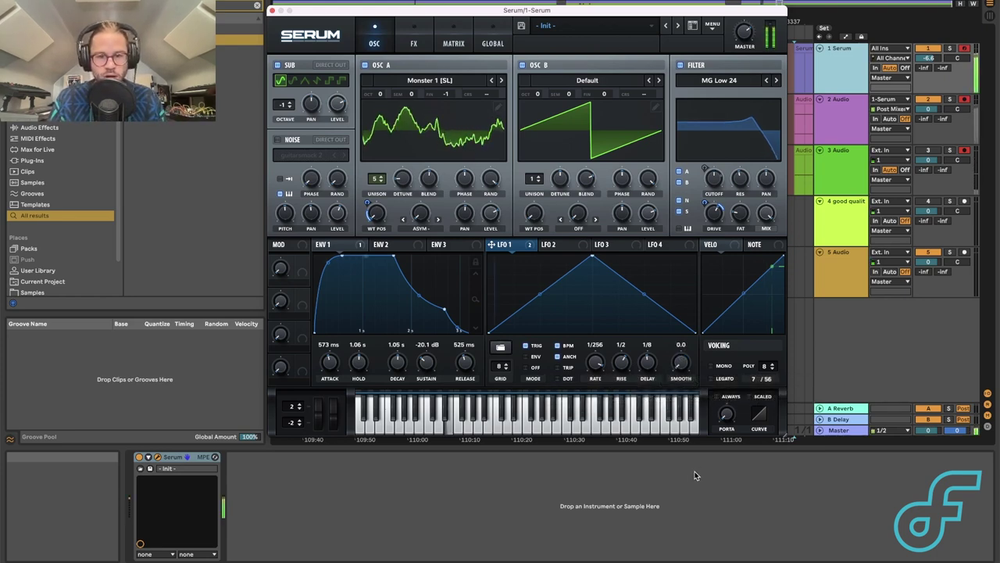
- Reset ENV 1's sustain to 0.0 dB
double_click(425, 362)
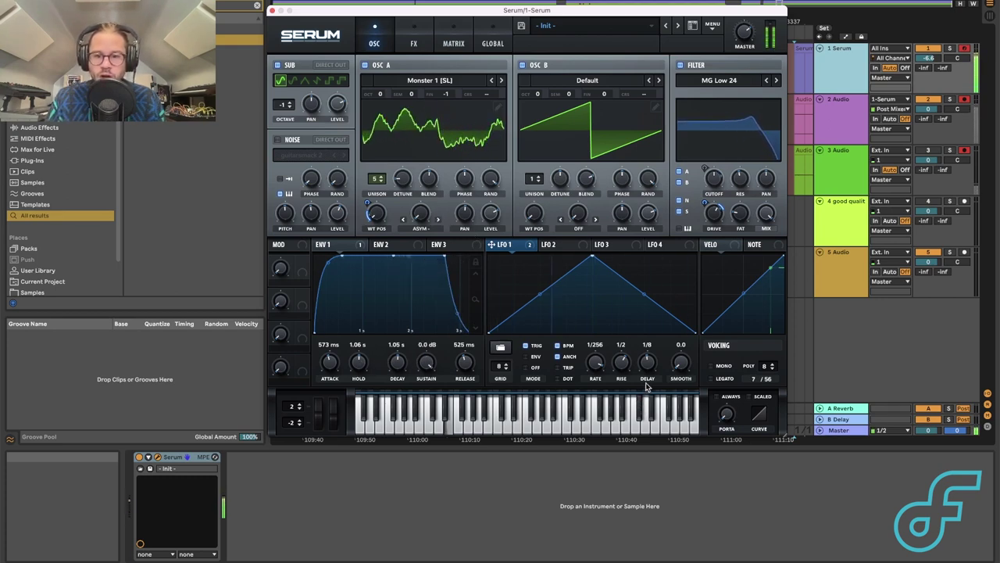
- Raise LFO 1's smooth amount to 100.0 to audition it, and return it to 0.0
left_click_drag(681, 362, 688, 239)
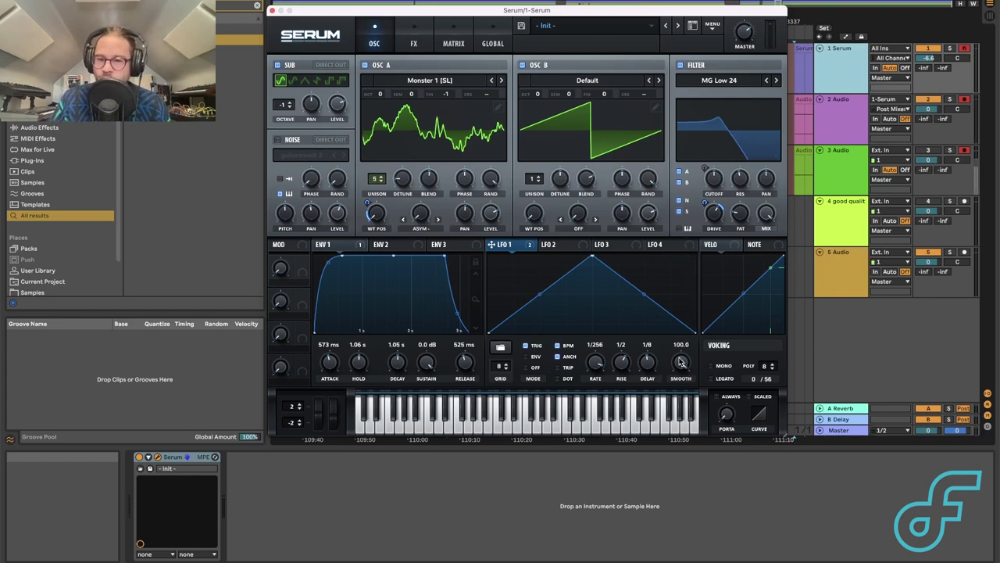
left_click_drag(681, 362, 679, 433)
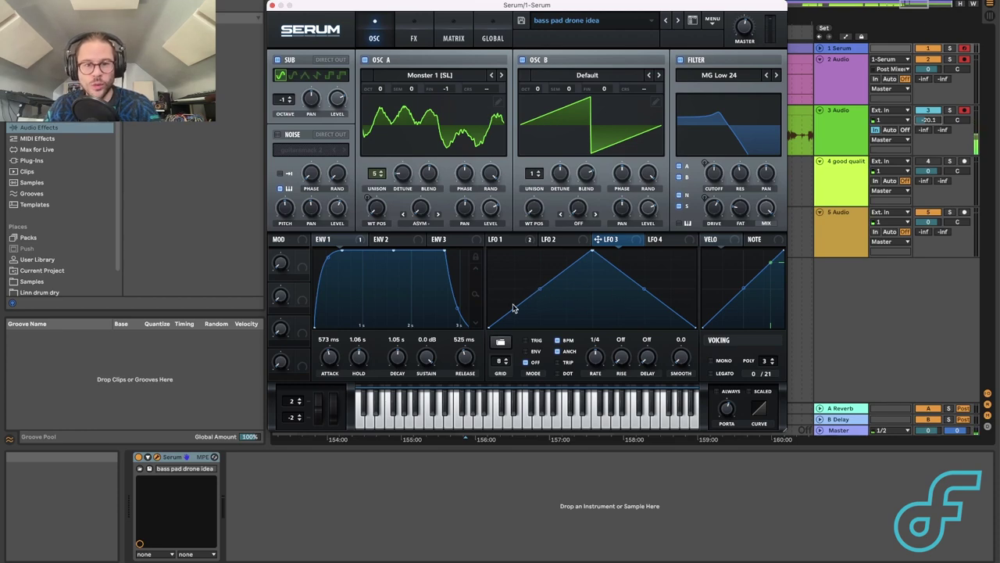
- Reshape LFO 3 by bending its rising curve, adding a point on each slope, and moving the peak lower and earlier
left_click_drag(537, 291, 520, 282)
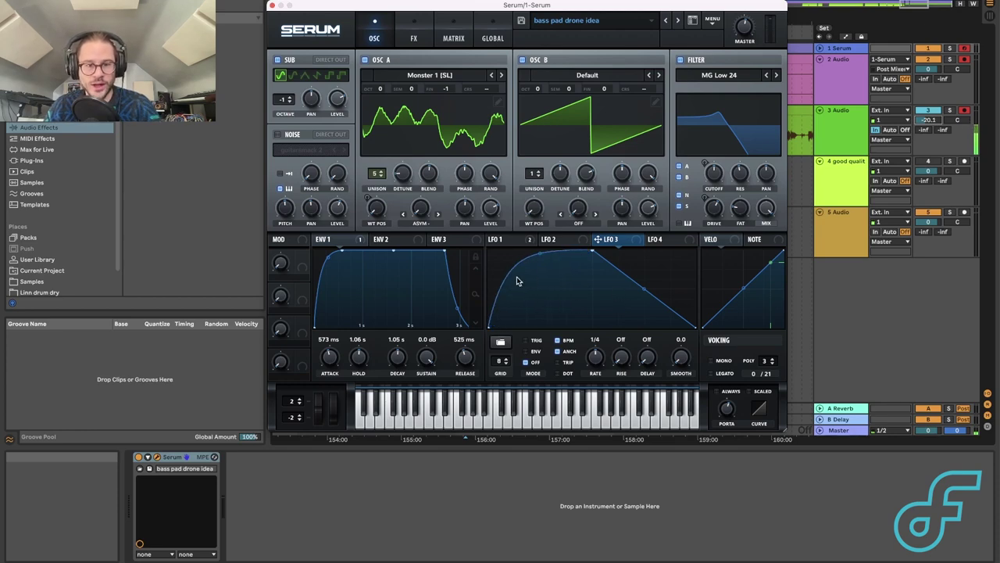
double_click(523, 297)
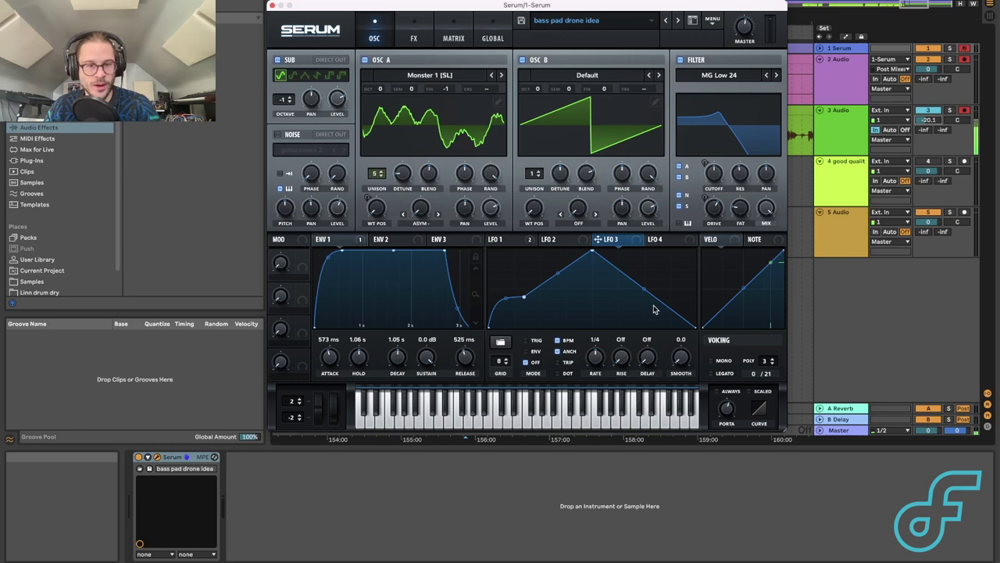
double_click(619, 295)
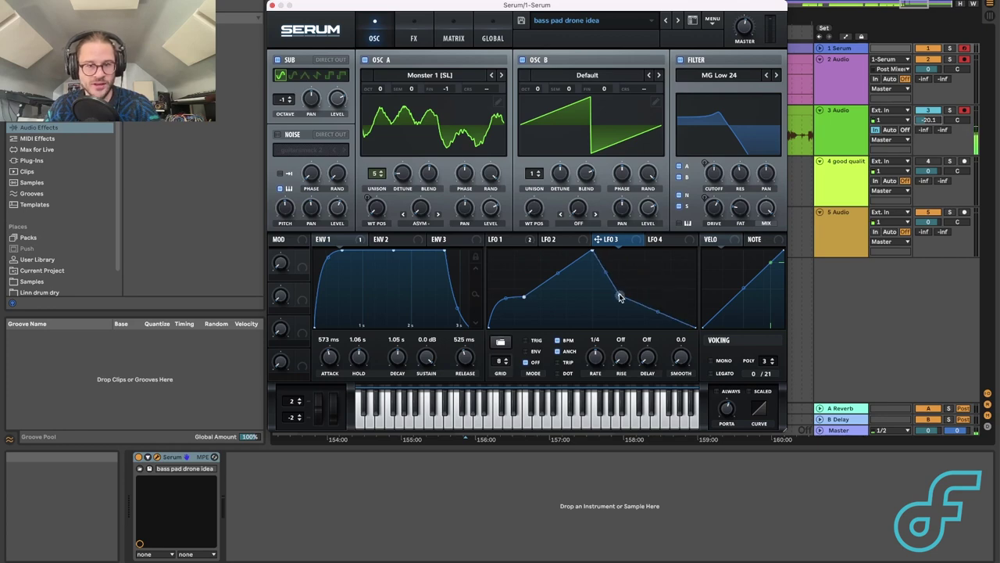
left_click_drag(590, 256, 572, 270)
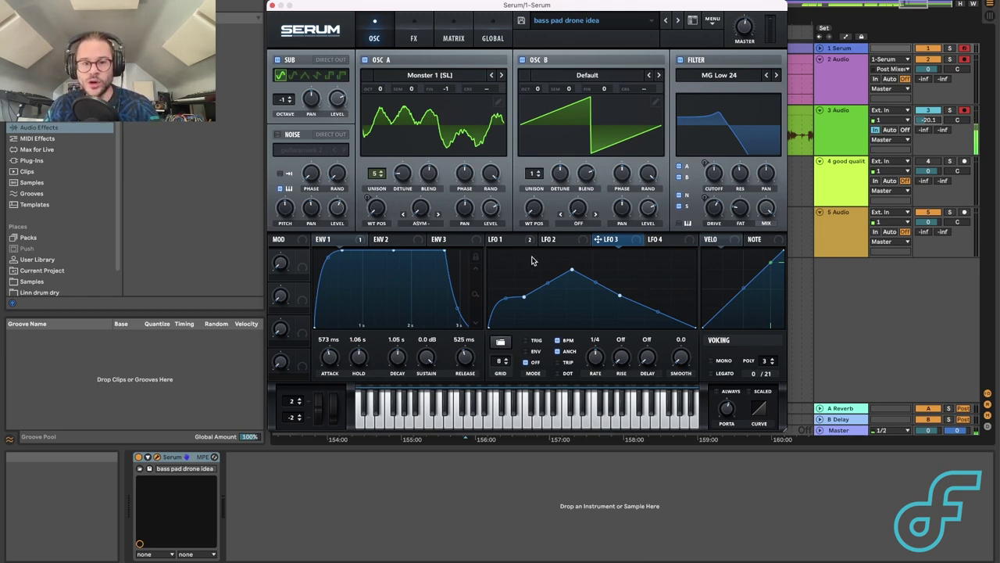
- Try a flat Basic preset shape and Chalice on LFO 3, and load the Dome shape
left_click(500, 344)
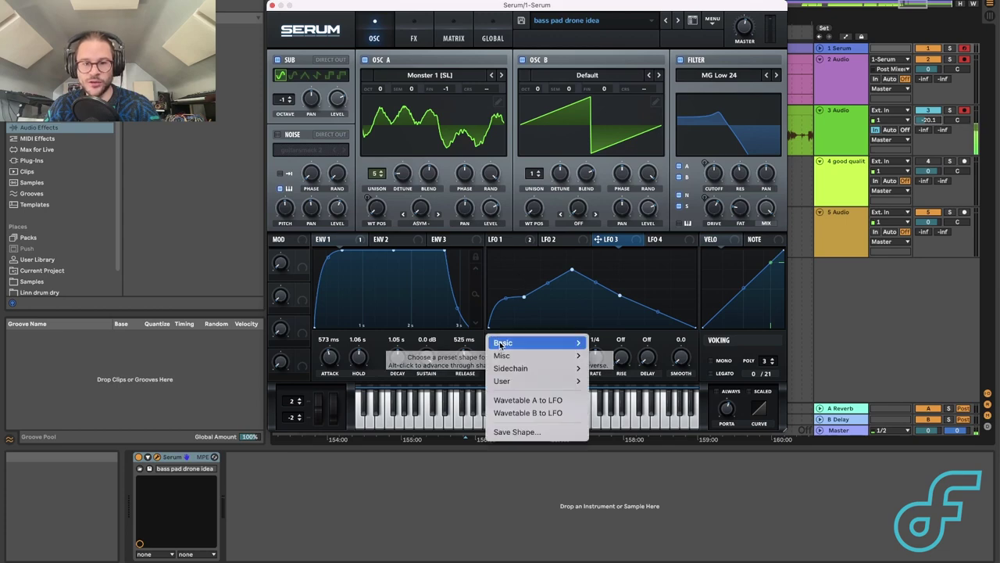
mouse_move(506, 342)
left_click(624, 356)
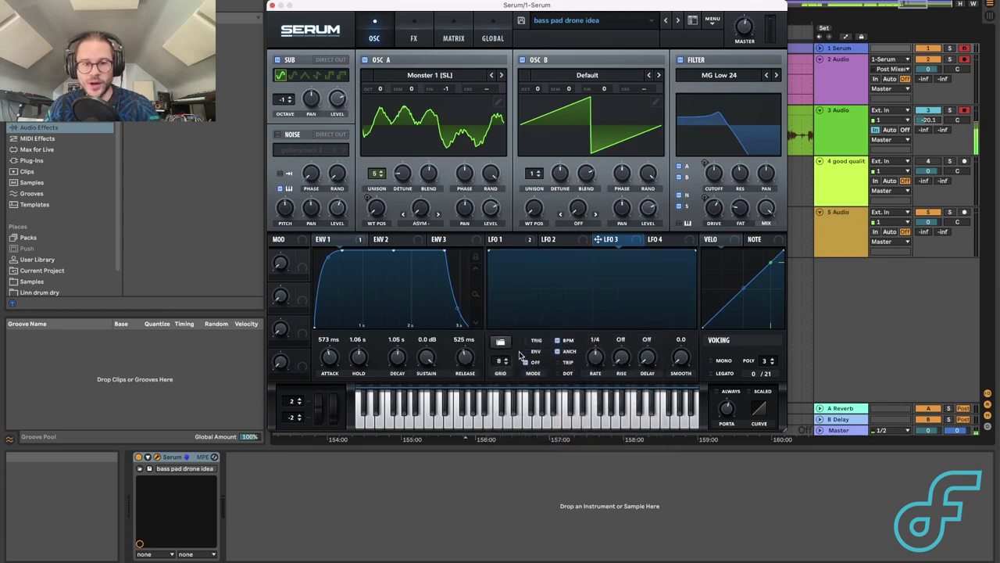
left_click(500, 343)
mouse_move(542, 361)
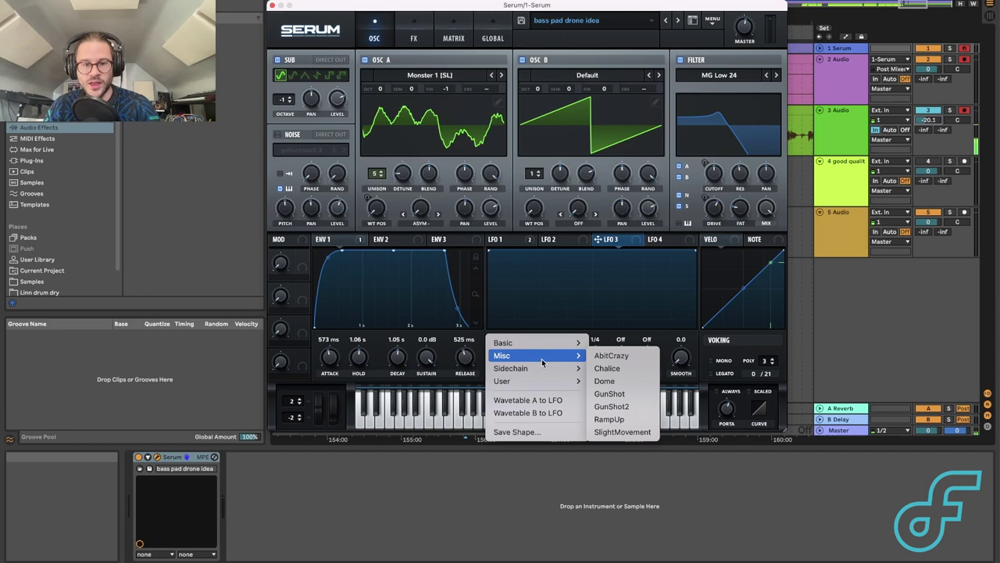
left_click(608, 368)
left_click(500, 344)
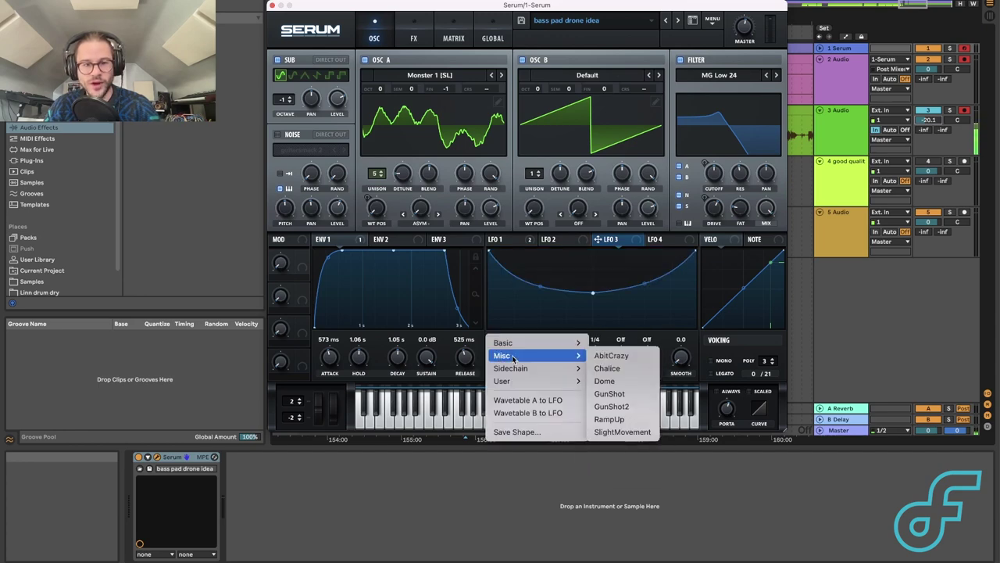
left_click(617, 381)
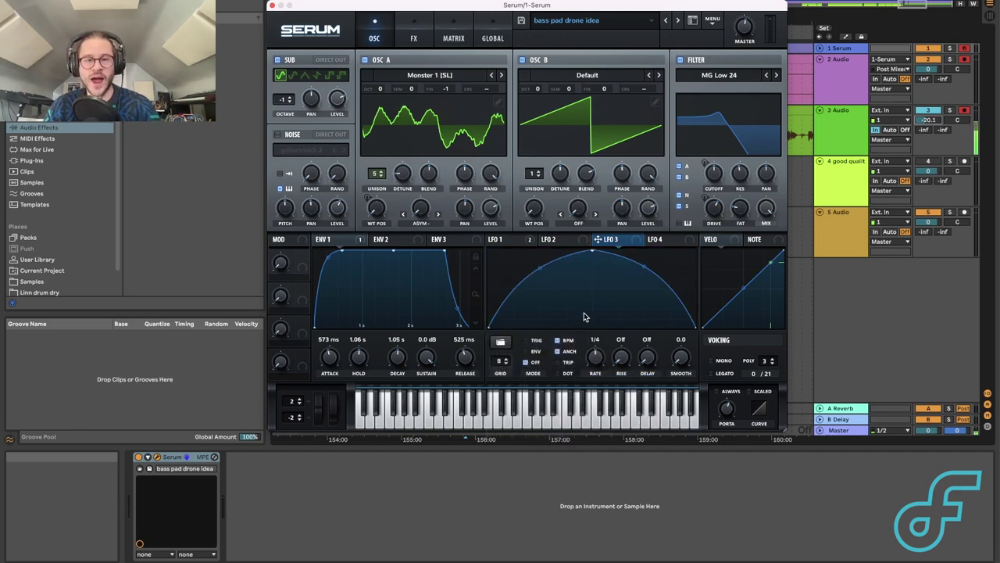
left_click(501, 343)
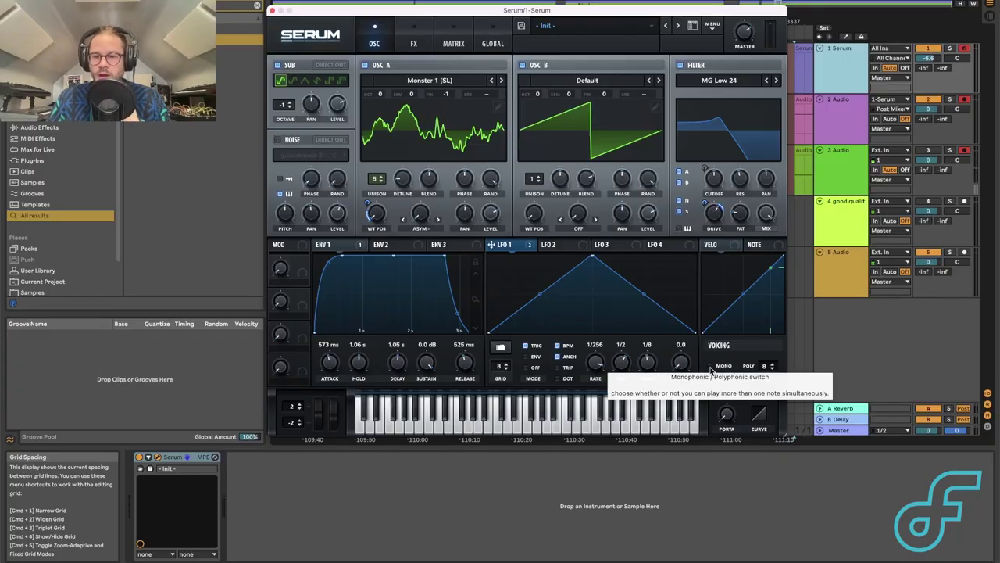
- Try mono voicing and a polyphony of 1, and set the polyphonic voice count to 3
left_click(710, 367)
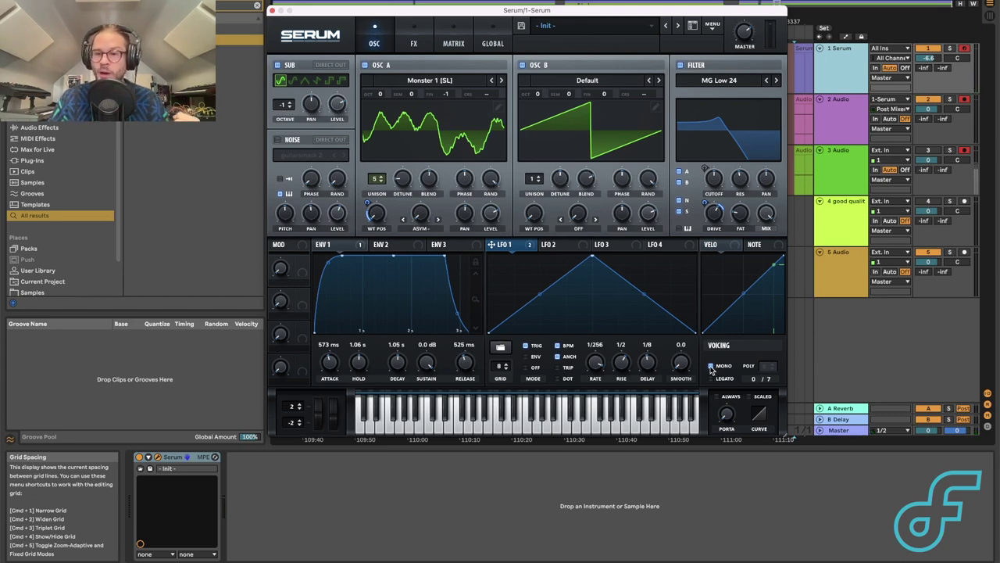
left_click(749, 366)
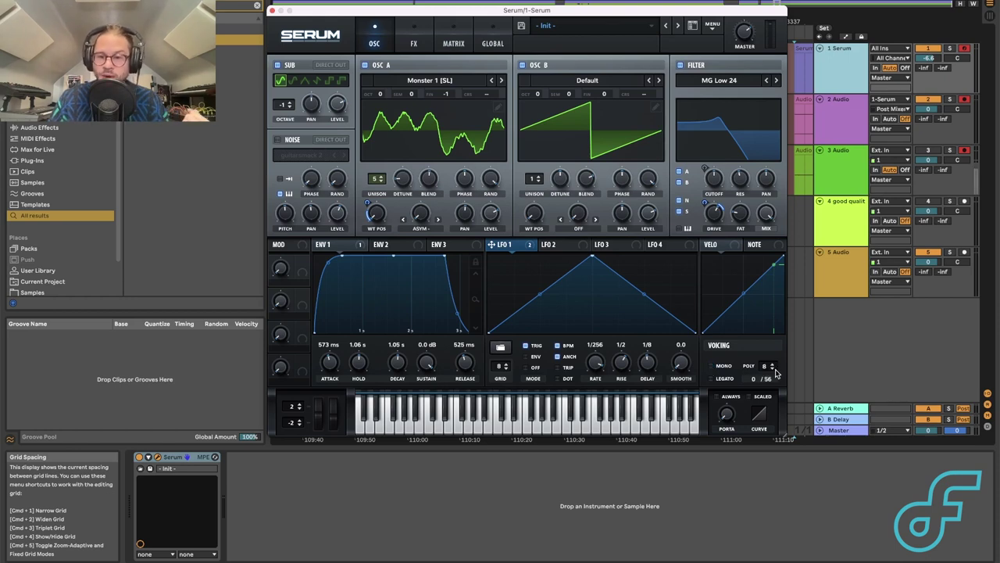
left_click_drag(766, 369, 767, 445)
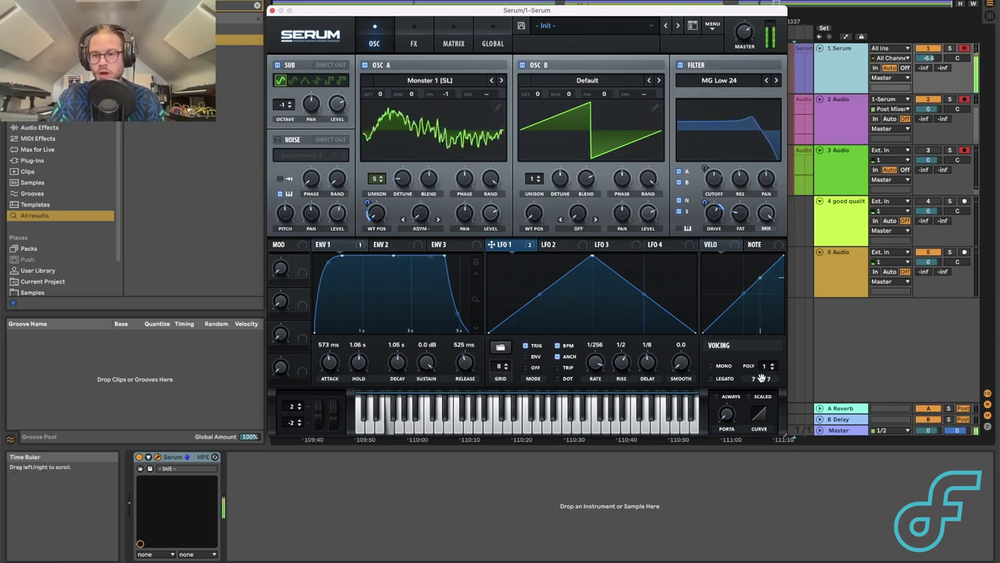
left_click(768, 364)
left_click_drag(768, 364, 772, 358)
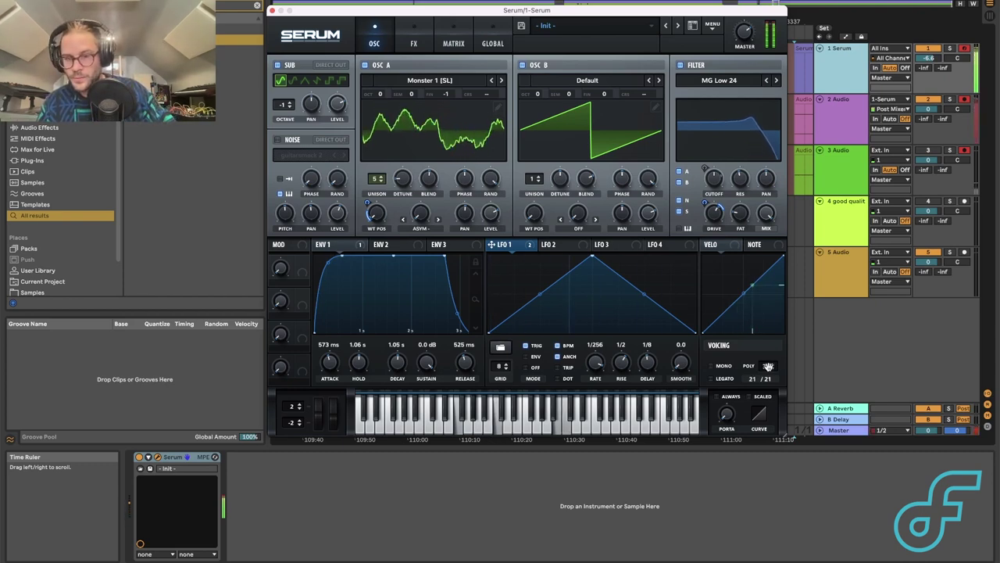
- Set LFO 1's smooth amount to 100.0
left_click_drag(690, 365, 686, 281)
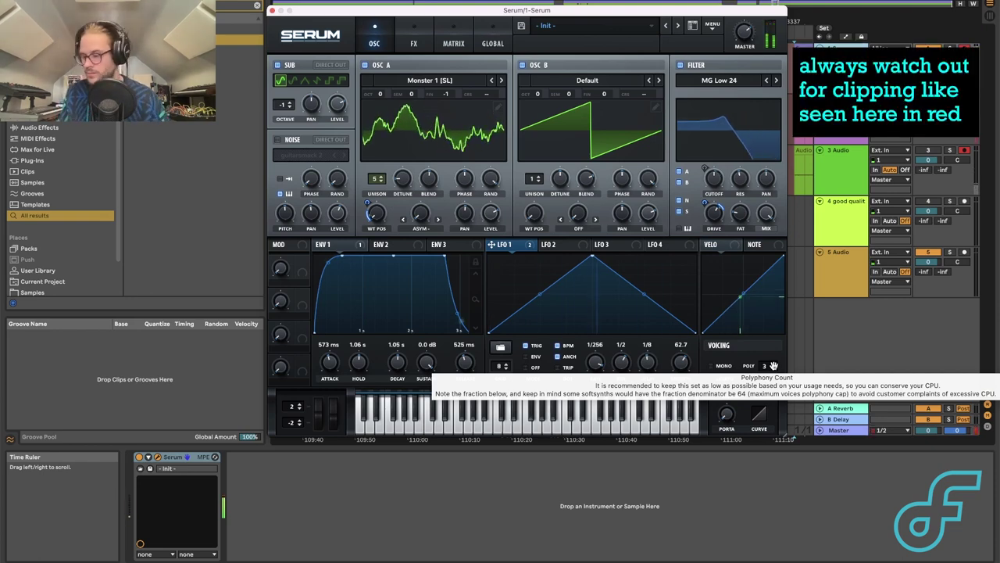
left_click_drag(682, 362, 674, 318)
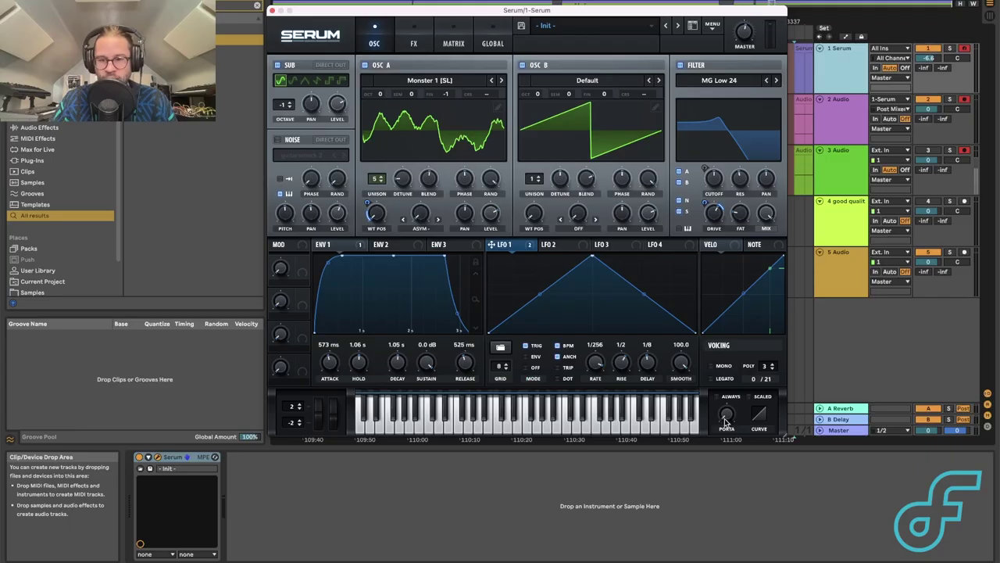
- Audition the portamento time with played notes and try the Always portamento option
mouse_move(725, 416)
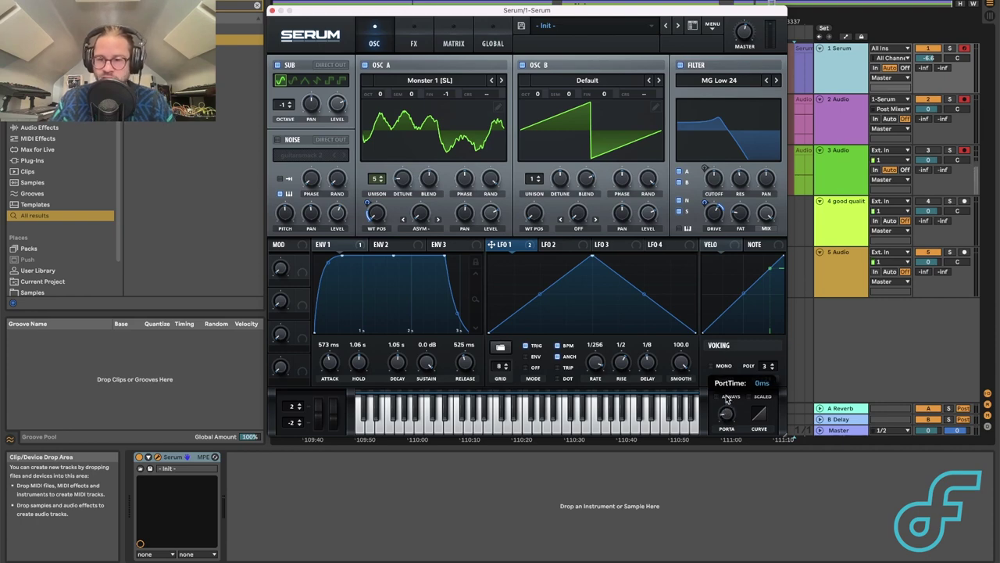
left_click_drag(725, 385, 726, 359)
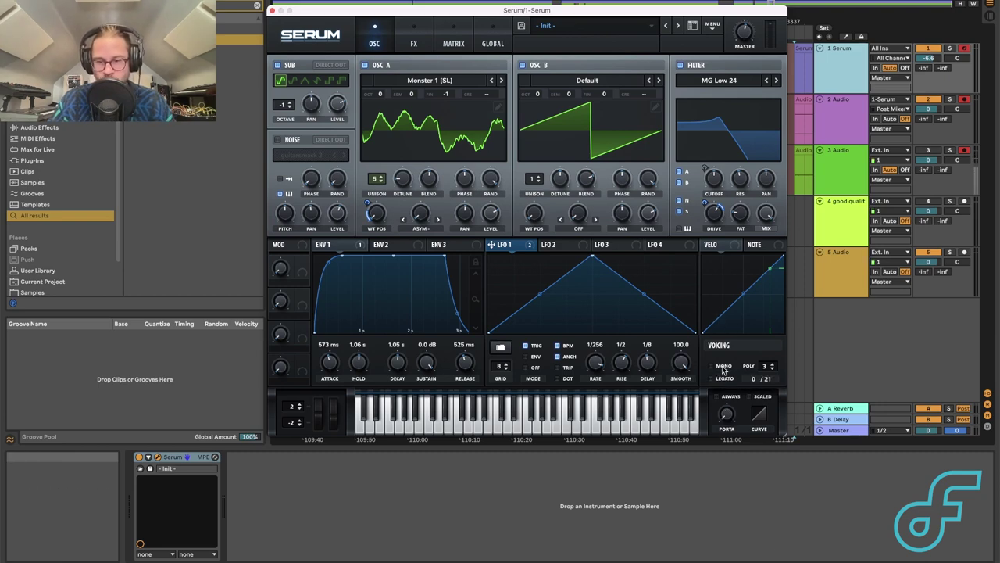
mouse_move(727, 381)
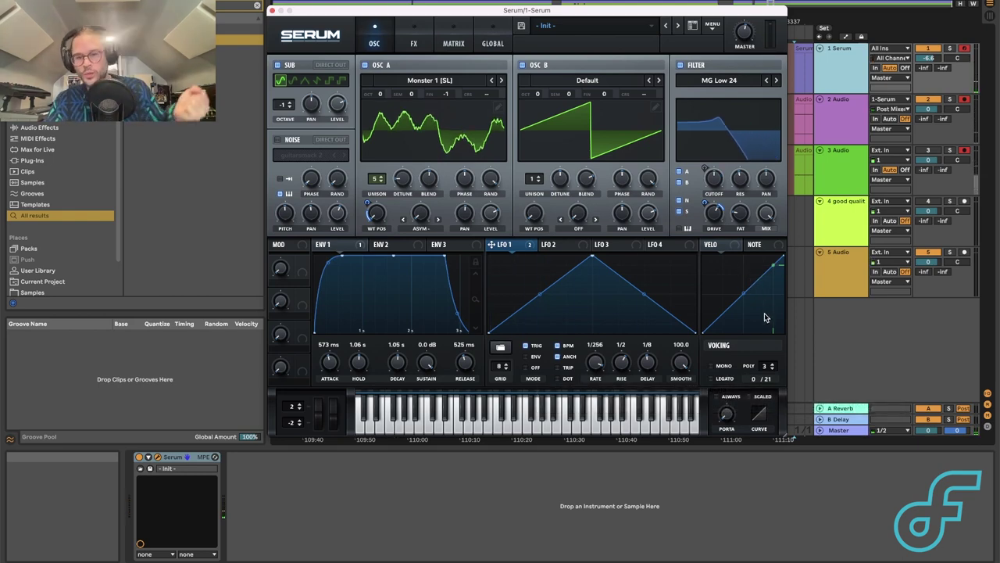
left_click_drag(726, 414, 728, 349)
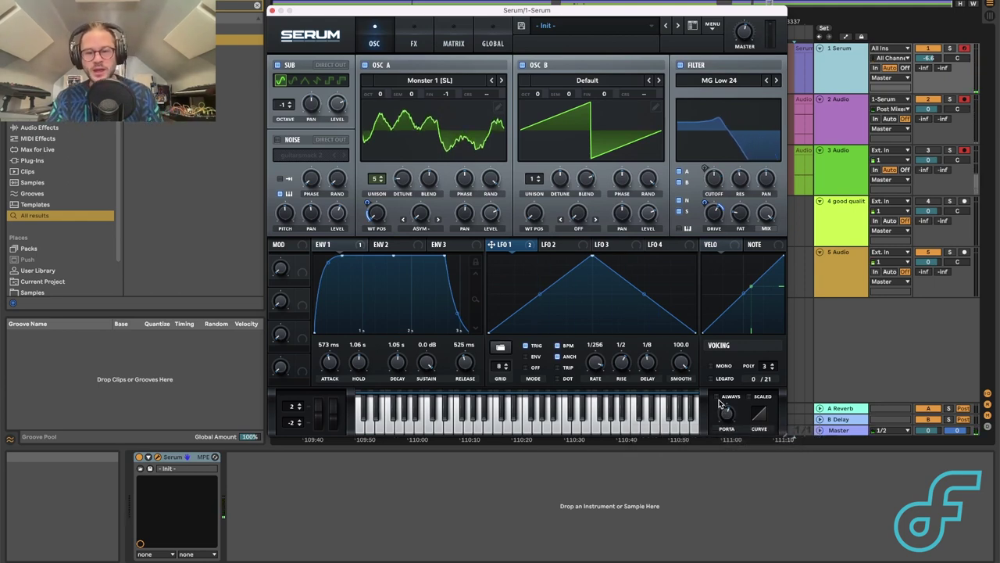
left_click(717, 398)
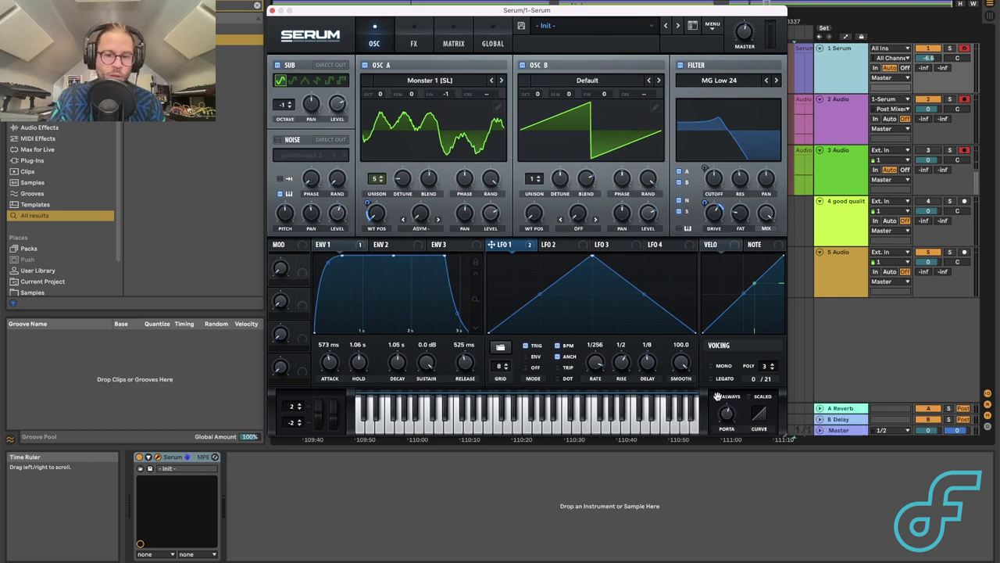
left_click(718, 396)
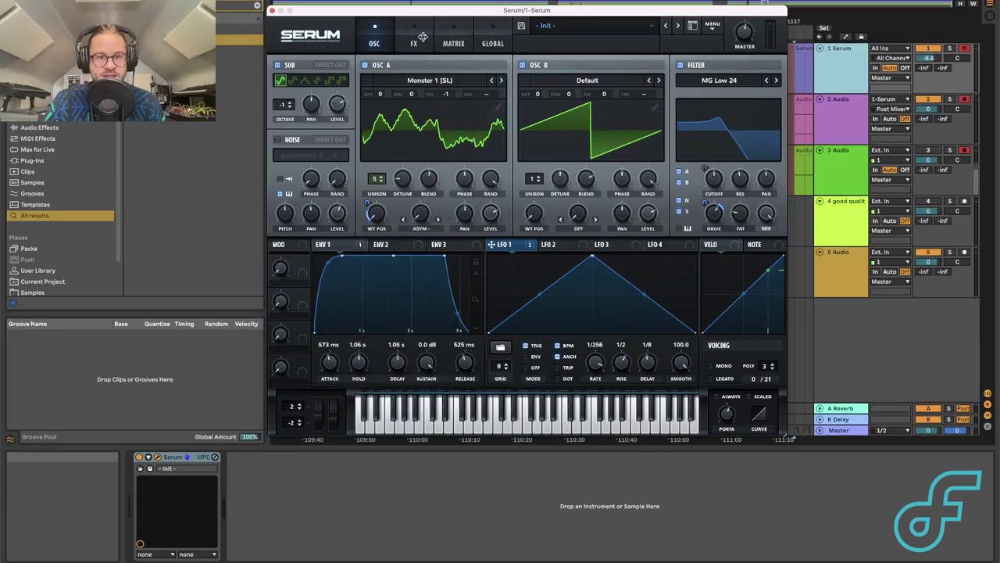
- Enable the Hyper/Dimension, Phaser, Chorus and Reverb effects in the effects rack
left_click(418, 33)
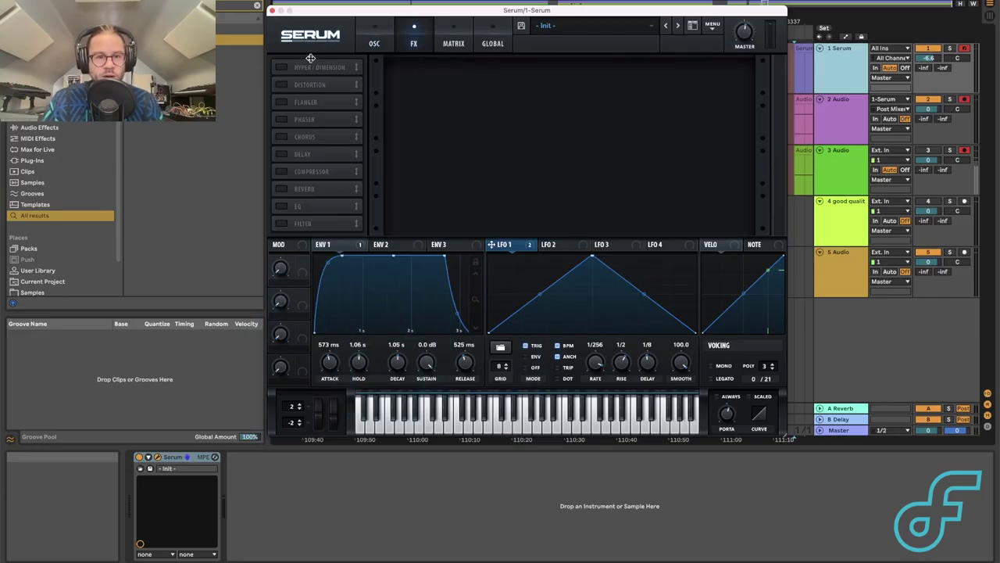
left_click(282, 67)
left_click(282, 119)
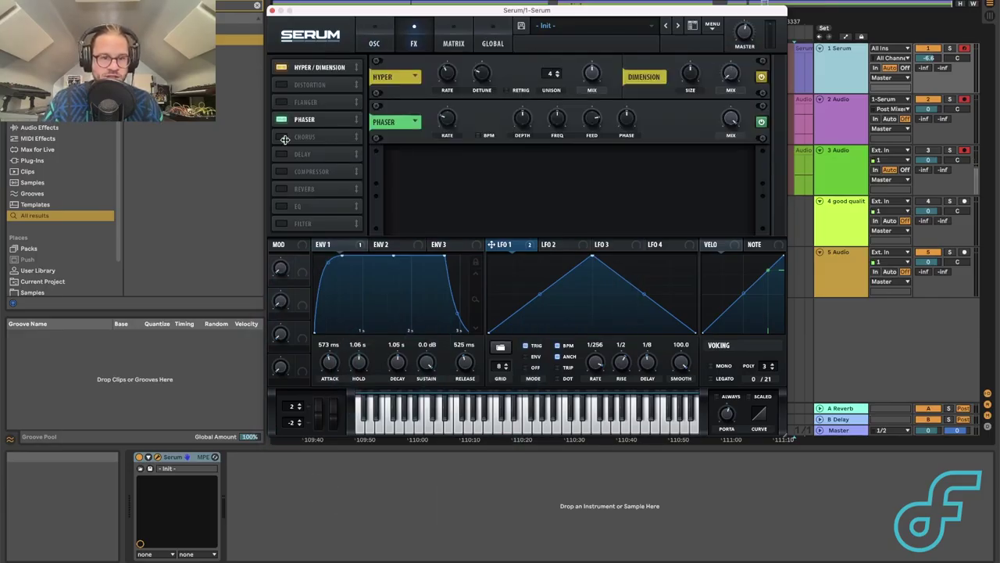
left_click(283, 137)
left_click(282, 171)
left_click(282, 172)
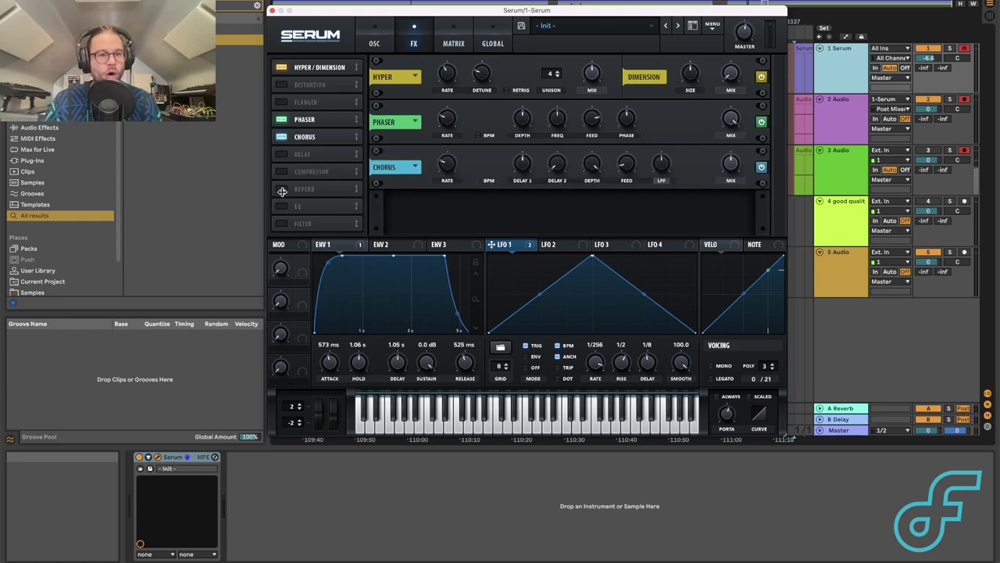
left_click(282, 188)
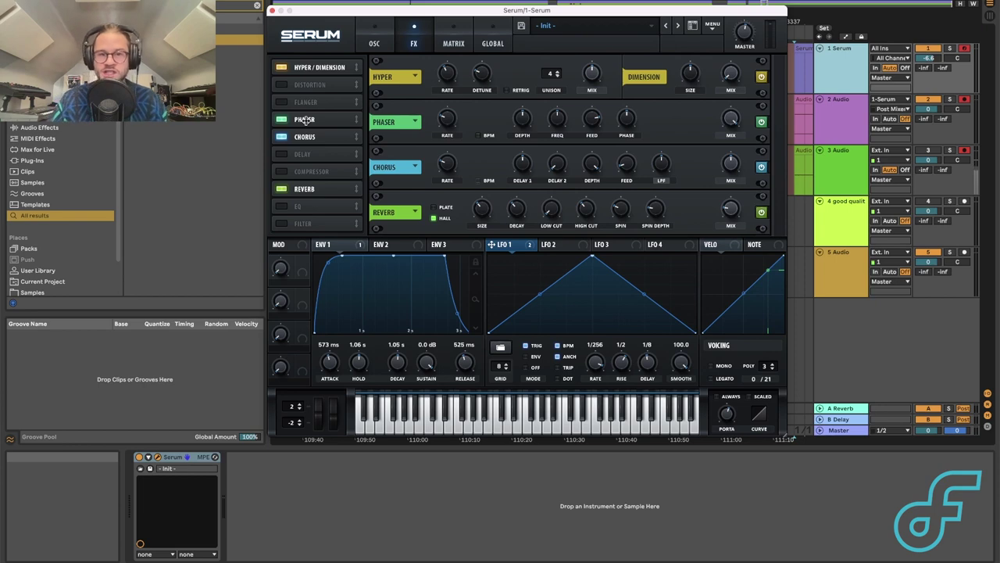
- Reorder the active effects as Chorus, Hyper/Dimension, Phaser and Reverb, with Hyper/Dimension placed between Distortion and Flanger
left_click_drag(305, 119, 311, 65)
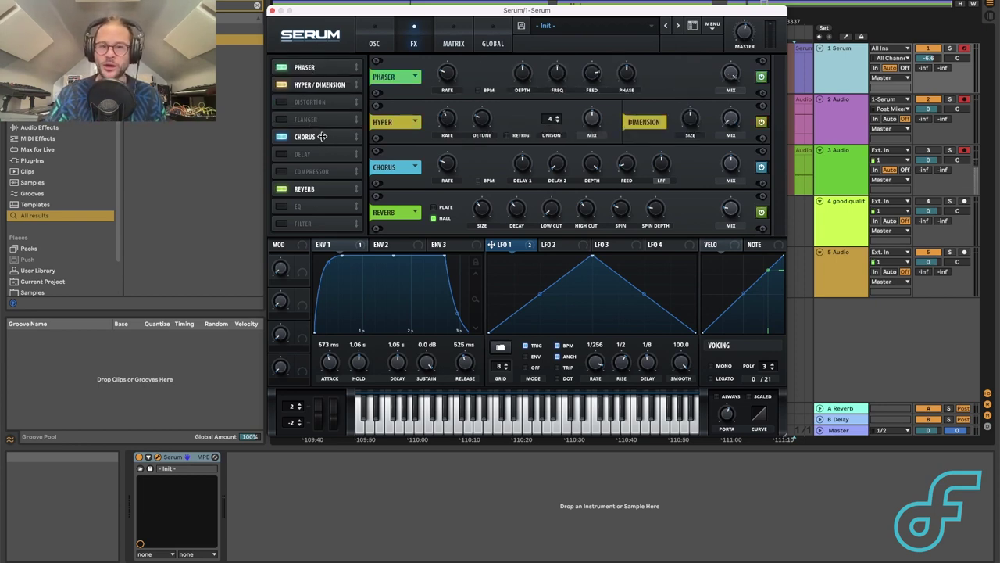
left_click_drag(322, 136, 319, 187)
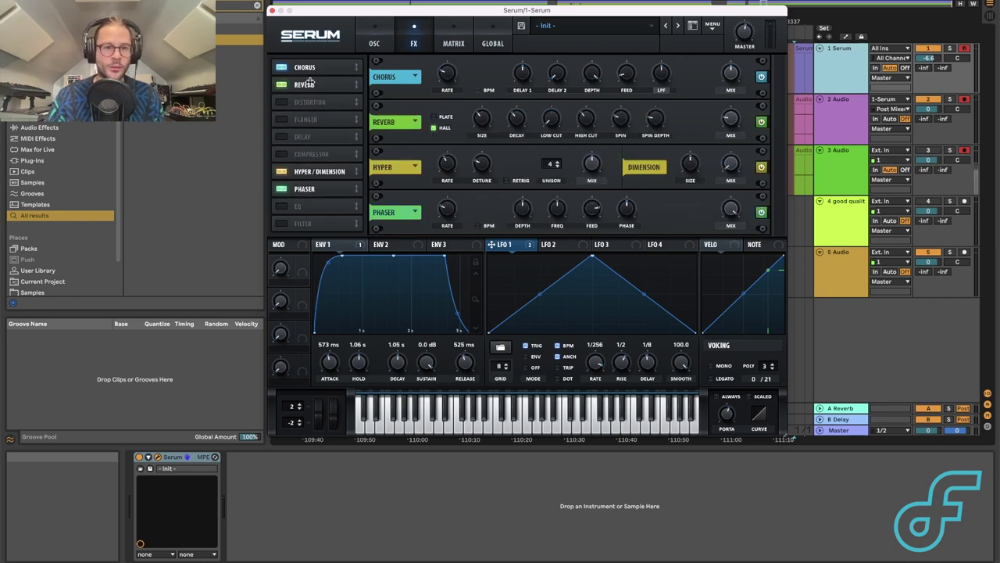
left_click_drag(312, 84, 309, 190)
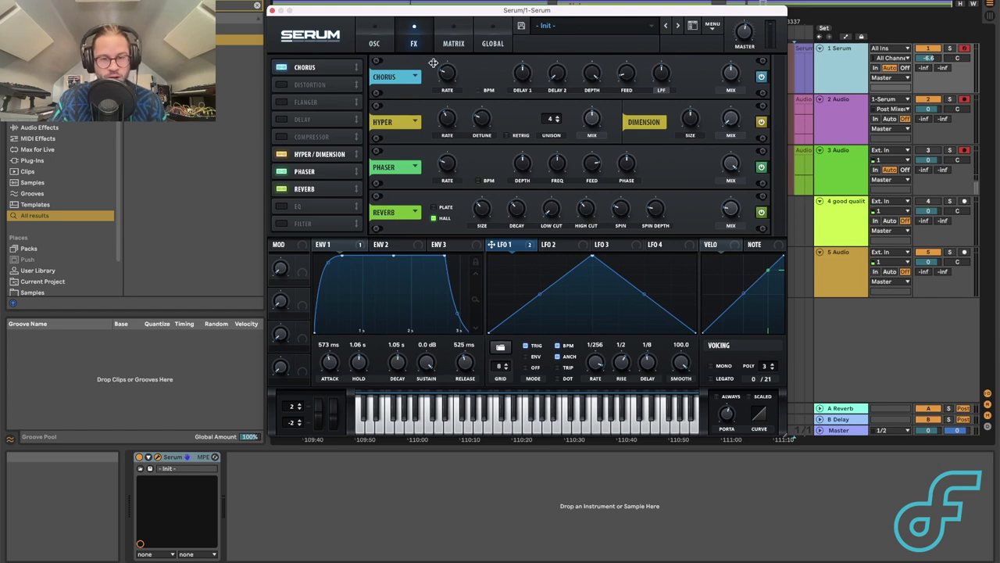
left_click_drag(316, 154, 319, 108)
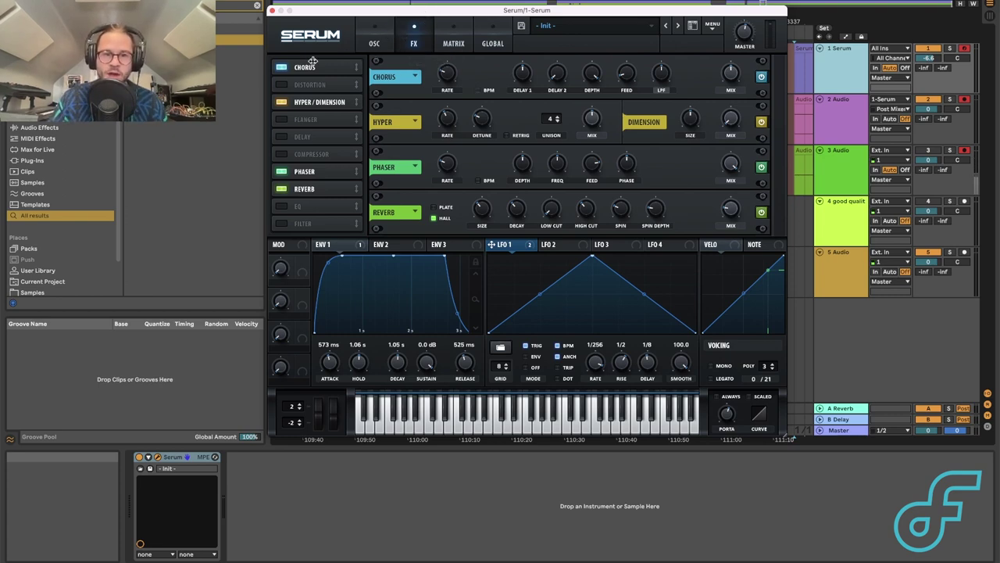
- Disable the Chorus, Hyper/Dimension, Phaser and Reverb effects
left_click(281, 66)
left_click(281, 102)
left_click(282, 171)
left_click(282, 188)
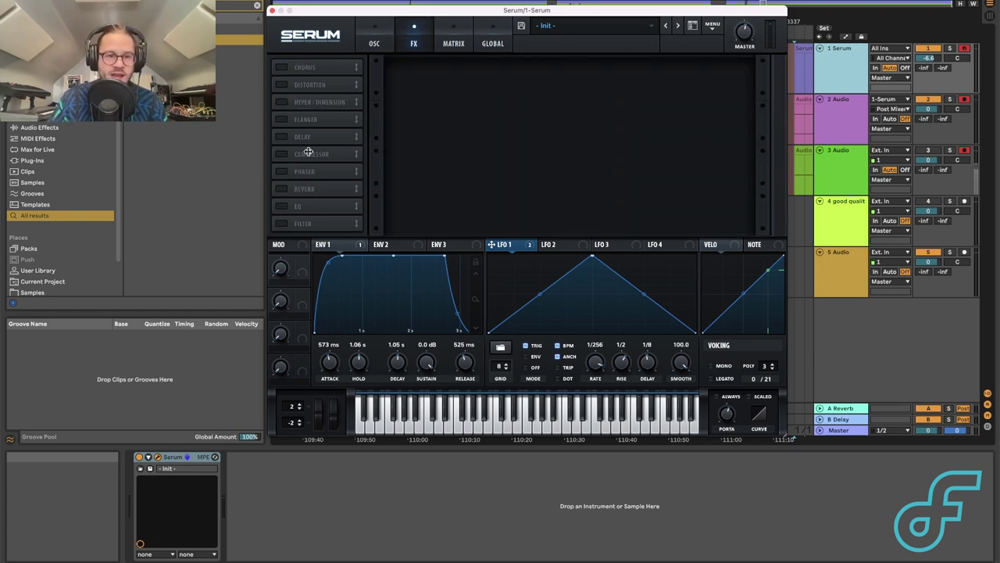
- Audition the dry sound from the oscillator view, and enable the Chorus and Distortion effects in the rack
left_click(373, 33)
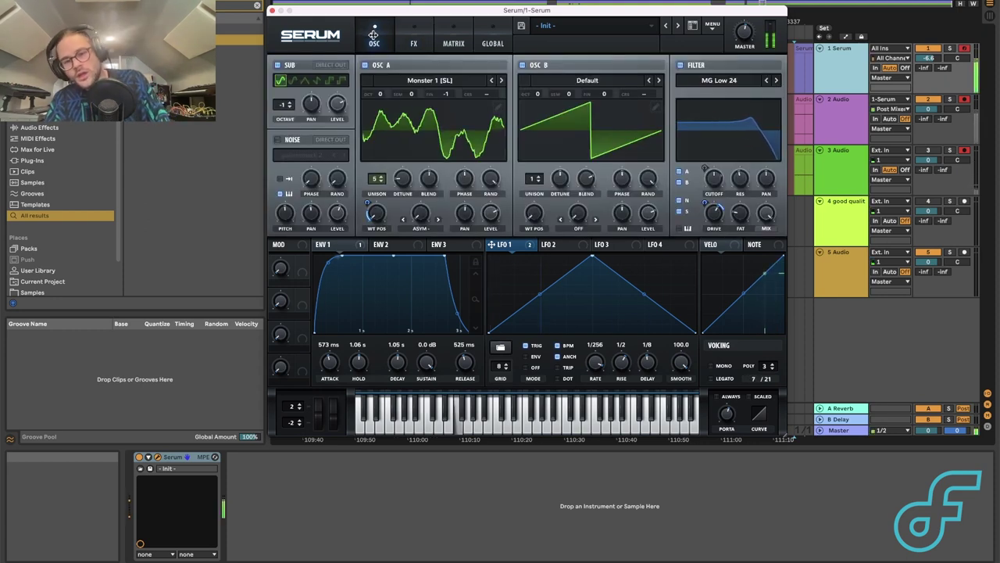
left_click(414, 37)
left_click(282, 67)
left_click(282, 84)
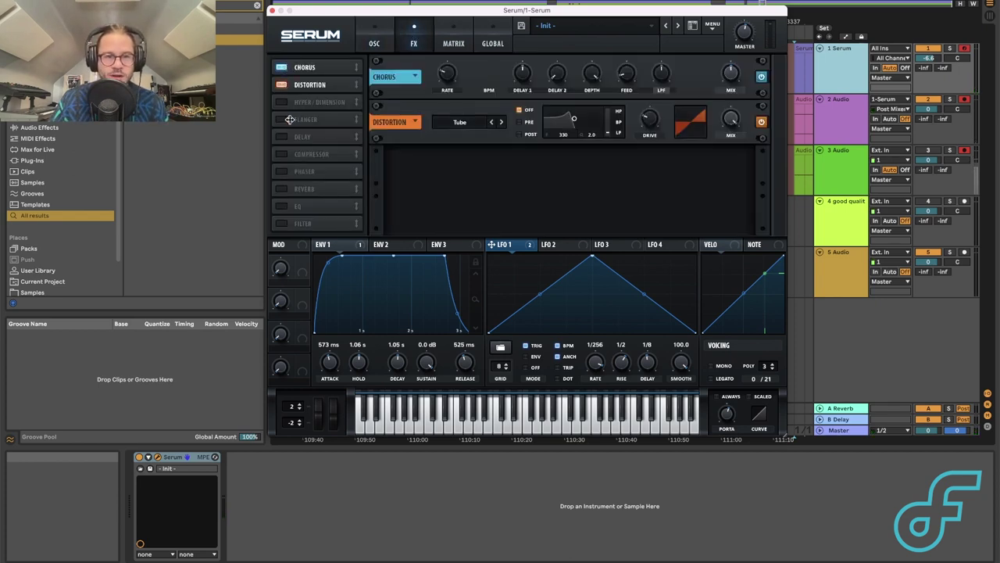
- Enable the Flanger, Delay and Reverb effects in the rack, and move Reverb directly ahead of Distortion
left_click(289, 119)
left_click(281, 171)
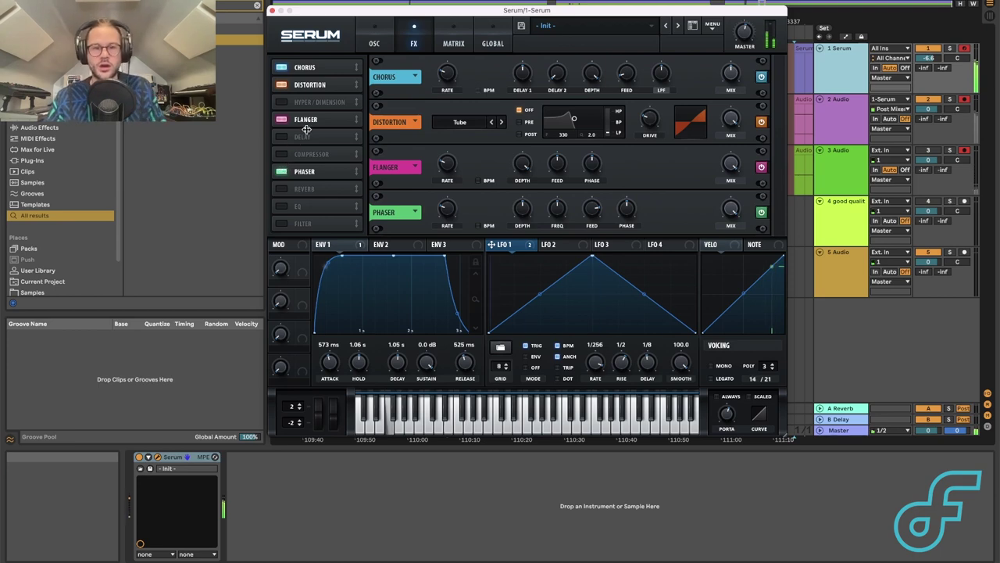
left_click(282, 170)
left_click(281, 136)
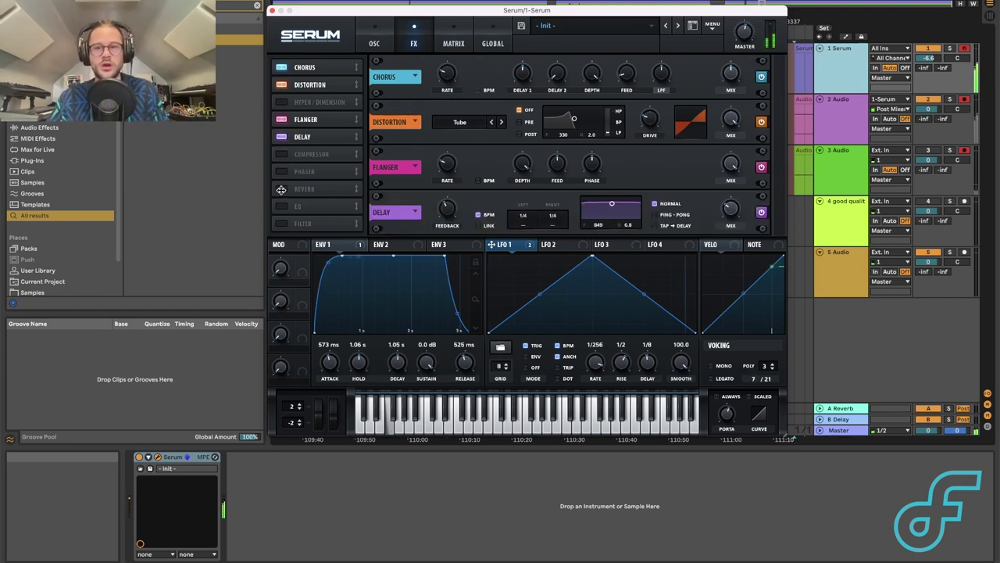
left_click(281, 189)
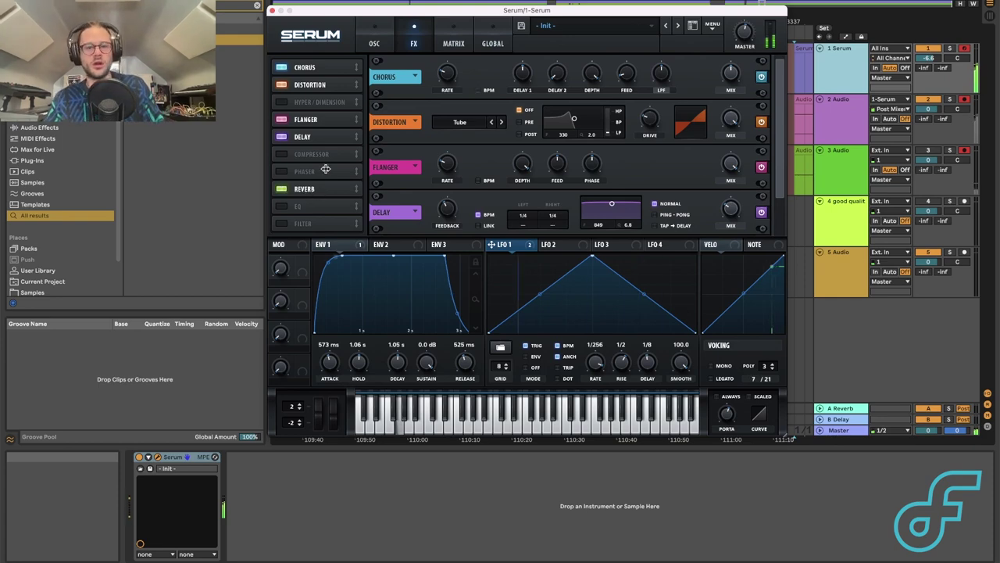
left_click_drag(308, 189, 311, 74)
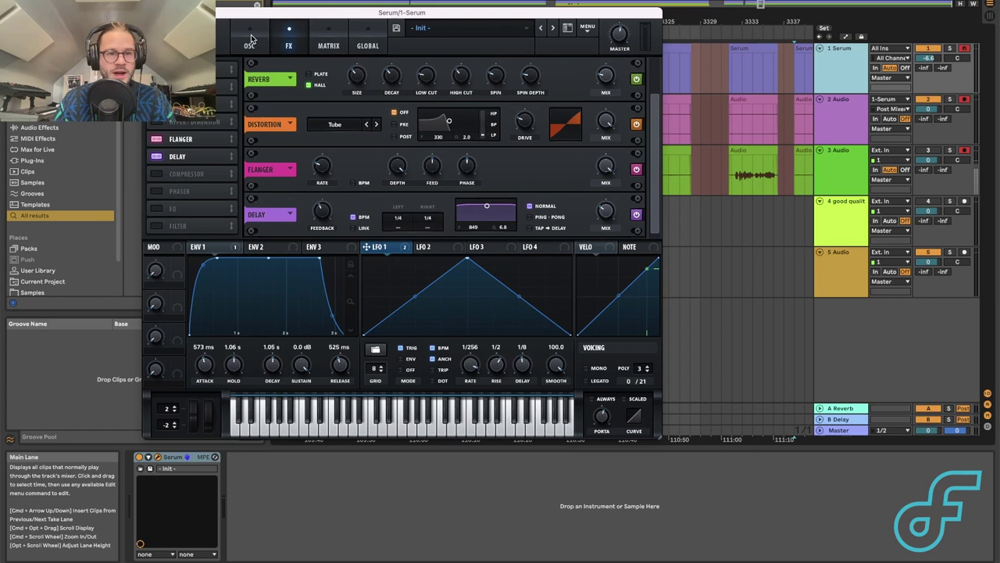
- Return to the oscillator view and save the patch as a preset named "bass pad drone idea" in the User folder
left_click(262, 39)
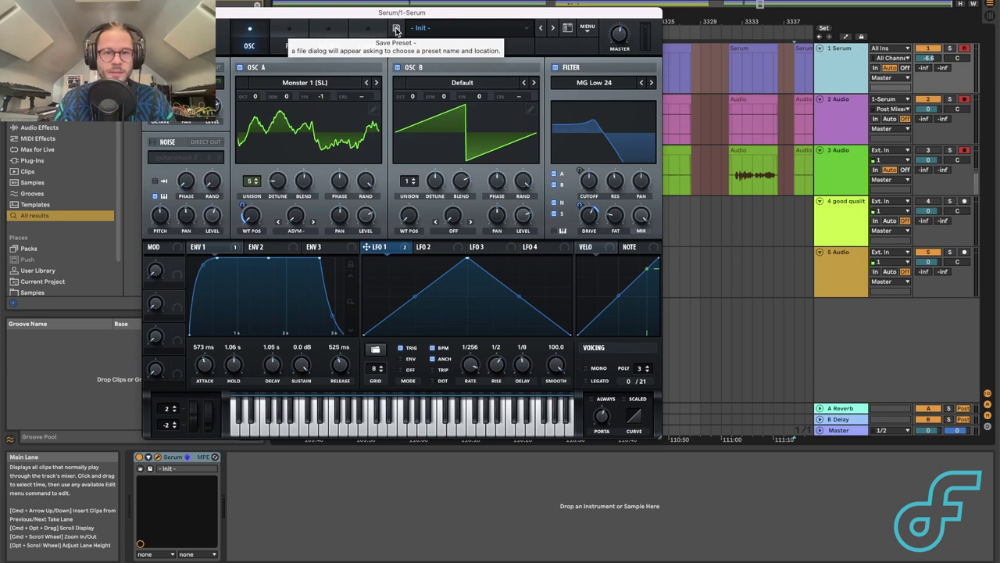
left_click(396, 29)
left_click(527, 98)
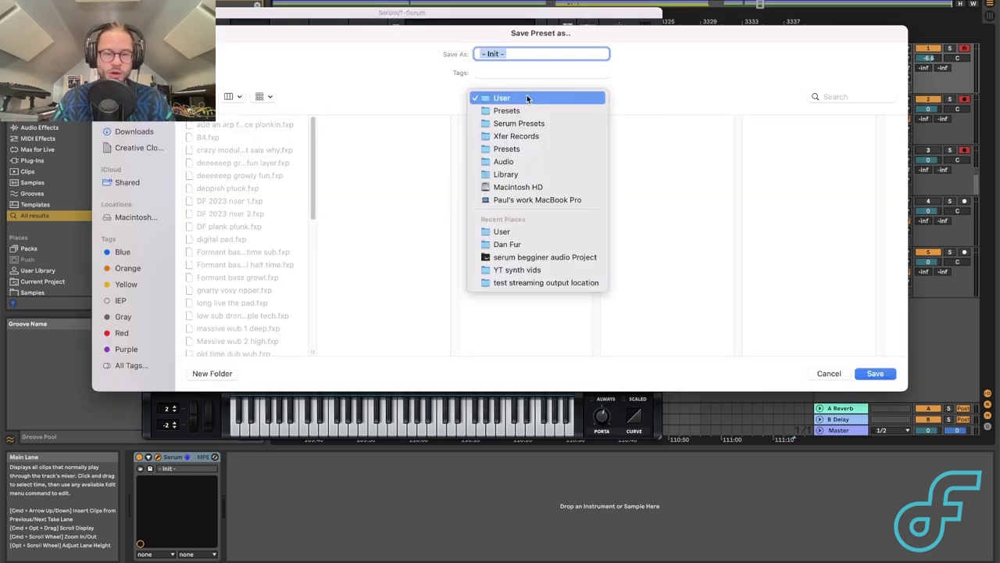
left_click(526, 97)
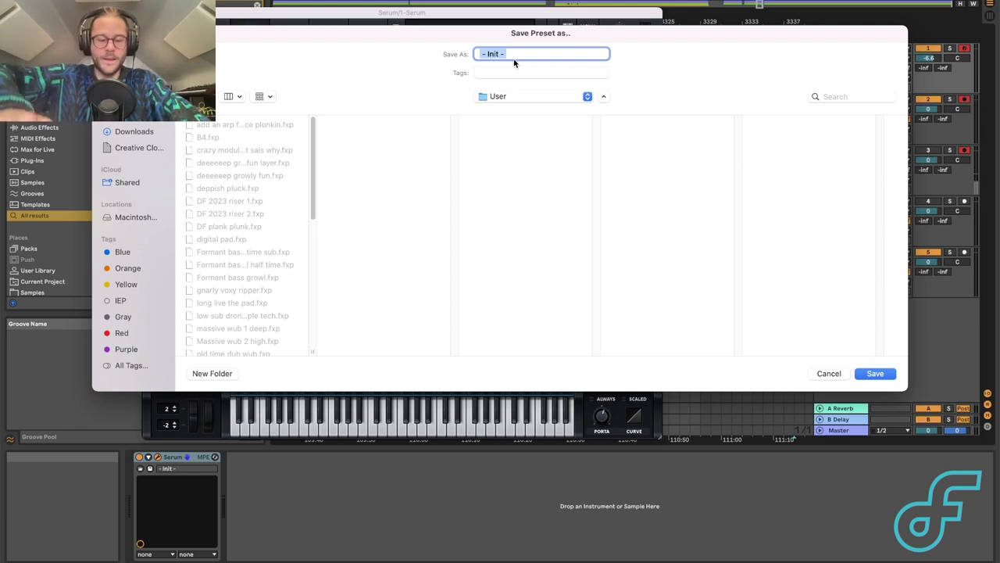
type("bass pad dron idea")
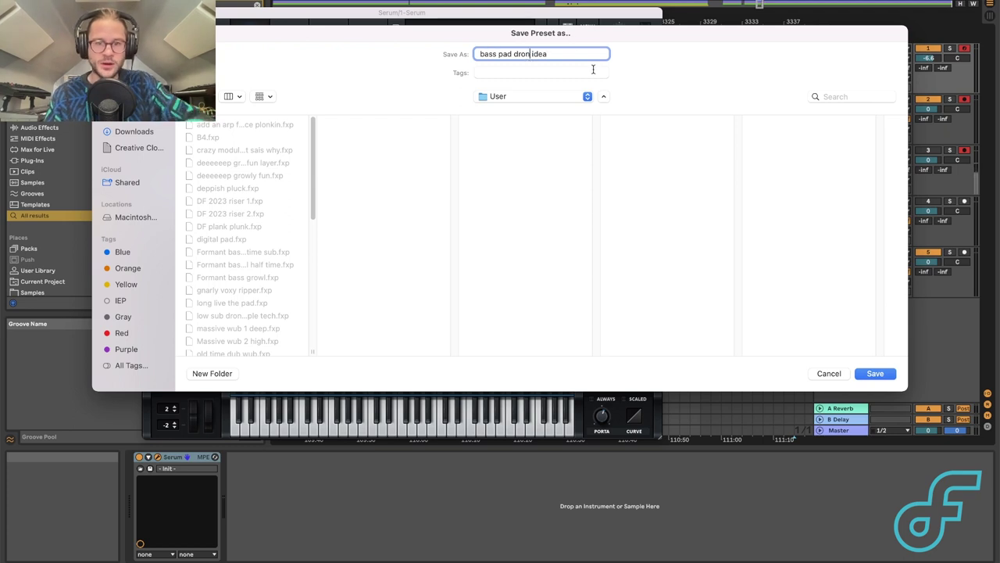
key("Left")
key("Left")
key("Left")
key("Left")
key("Left")
type("e")
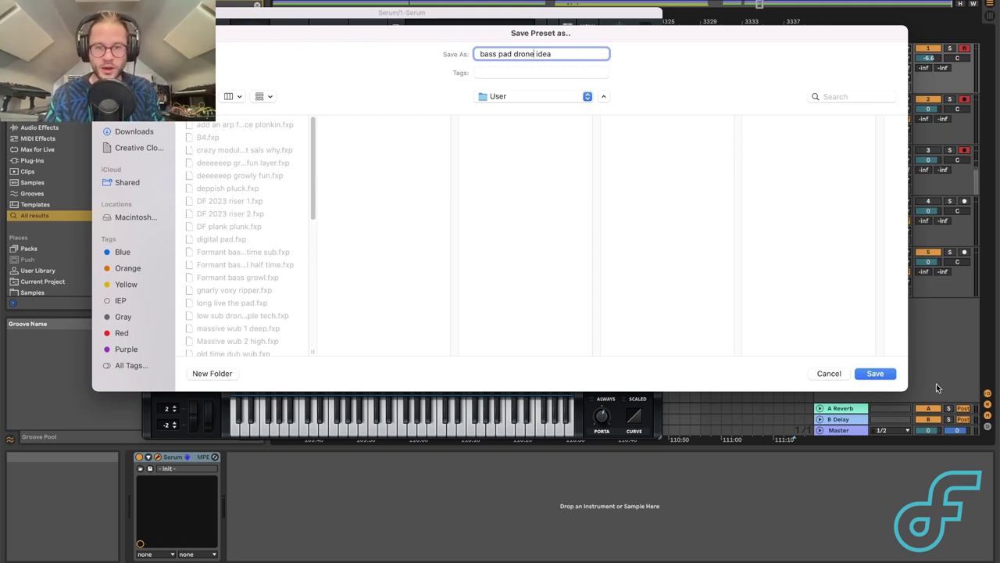
left_click(880, 372)
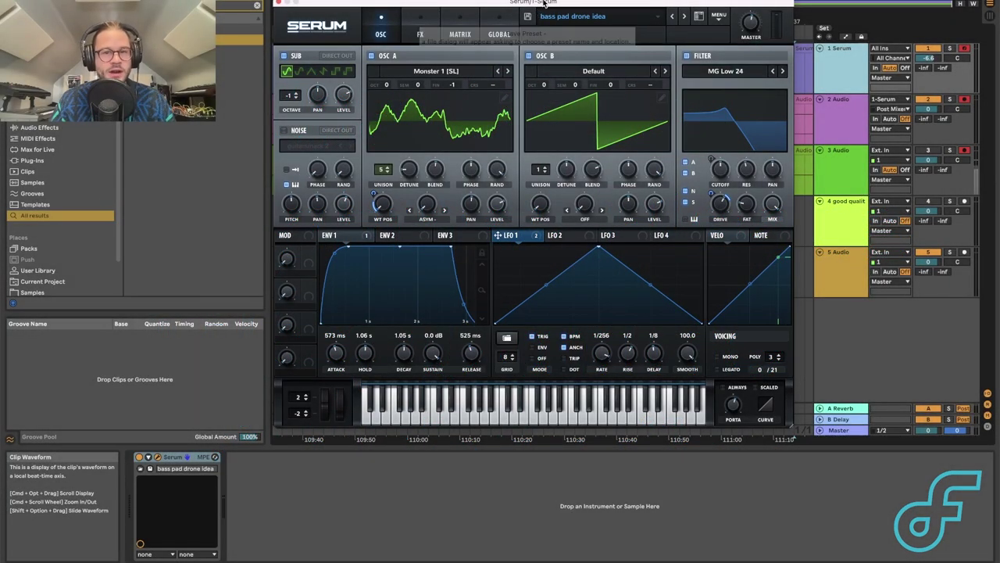
left_click_drag(557, 3, 555, 16)
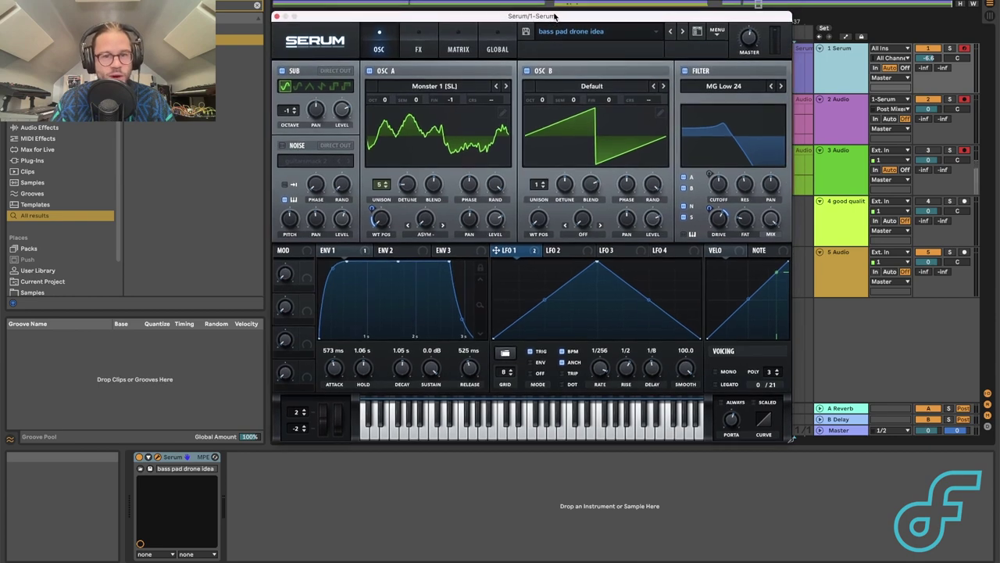